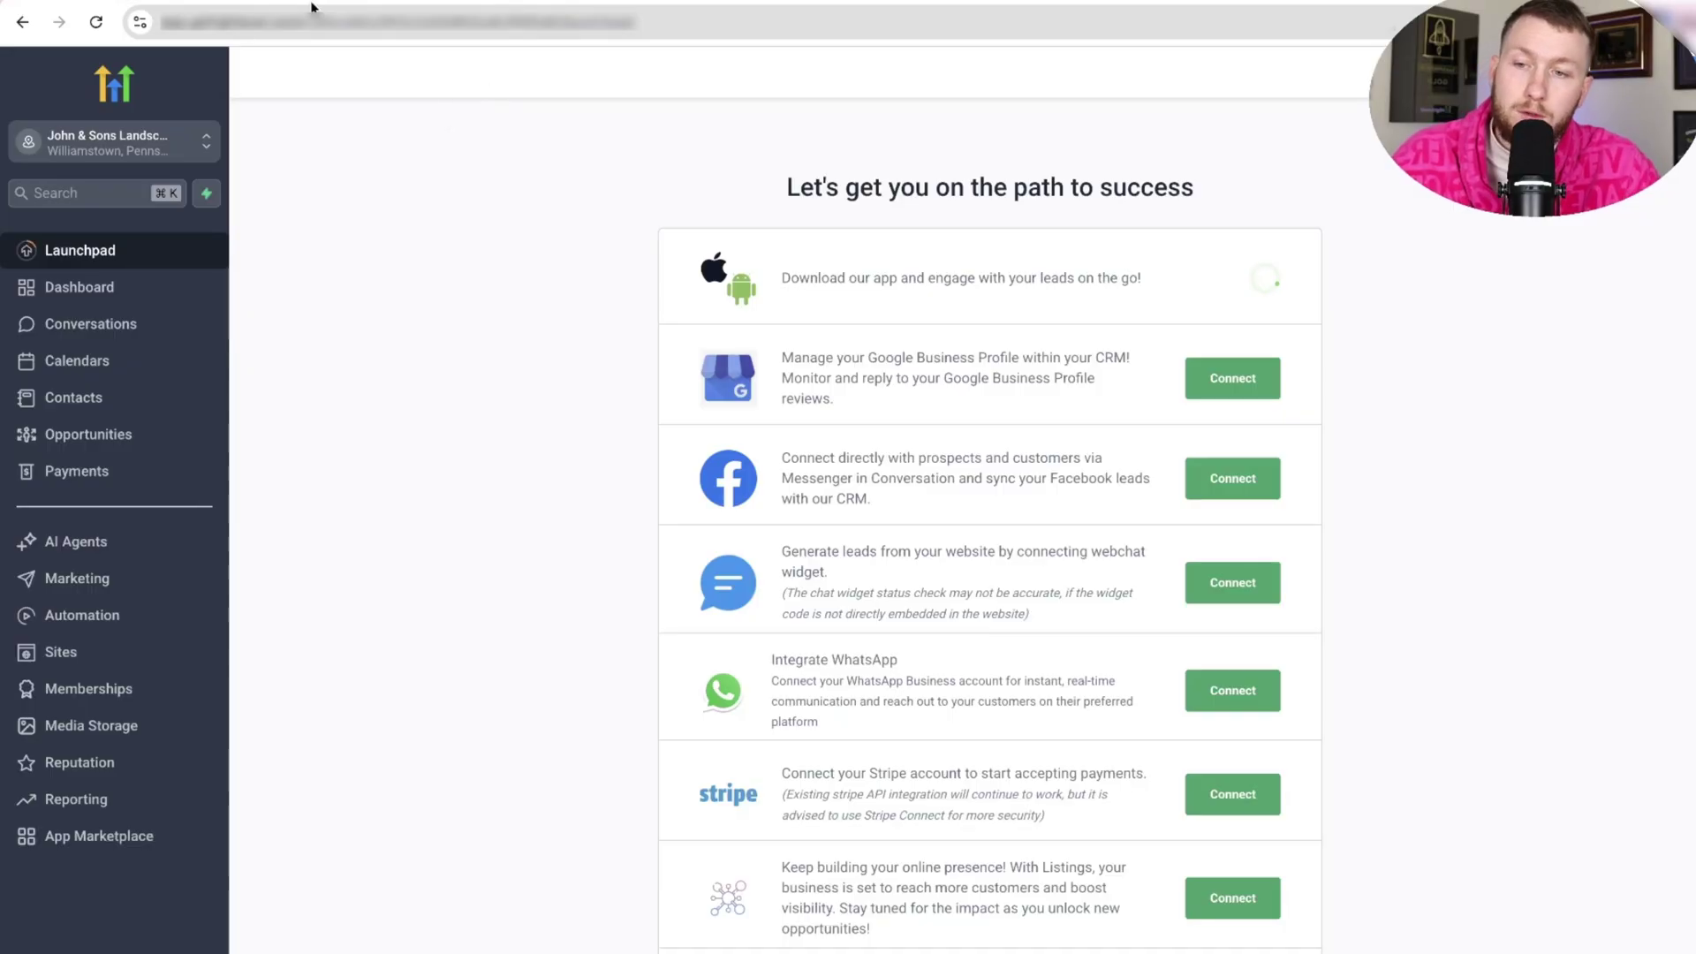
- Leave the Launchpad and open the sub-account's Dashboard from the left sidebar
left_click(164, 293)
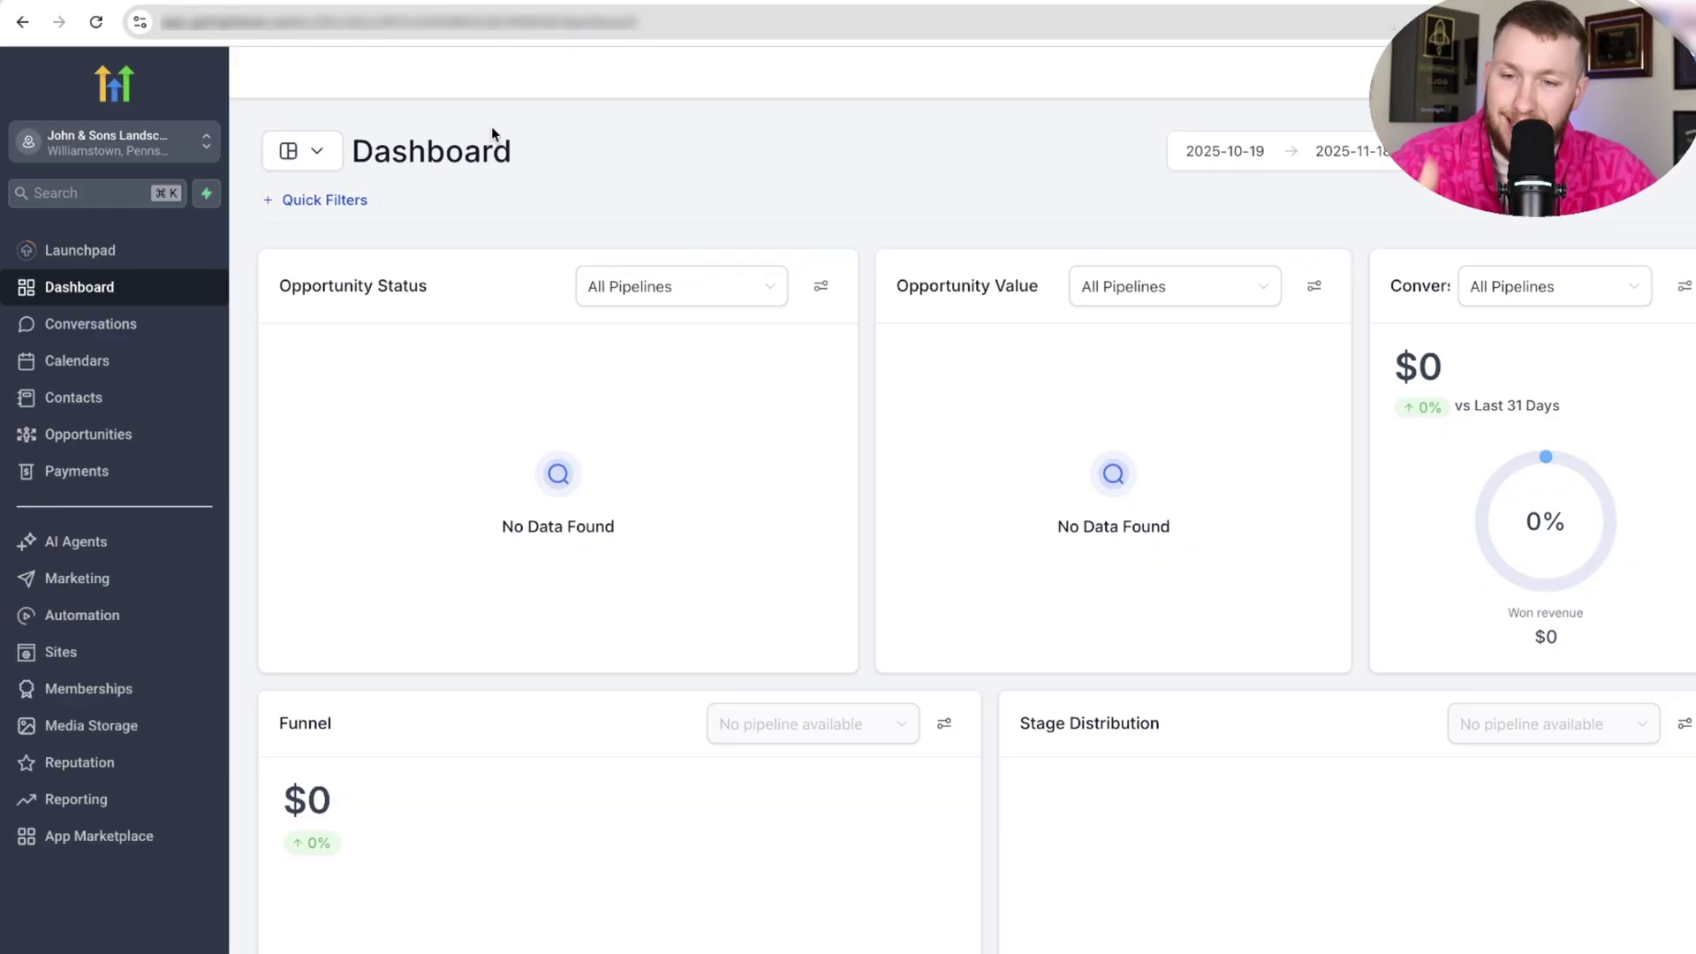
- Back out of Add Dashboard and open the default dashboard in Edit mode
left_click(321, 160)
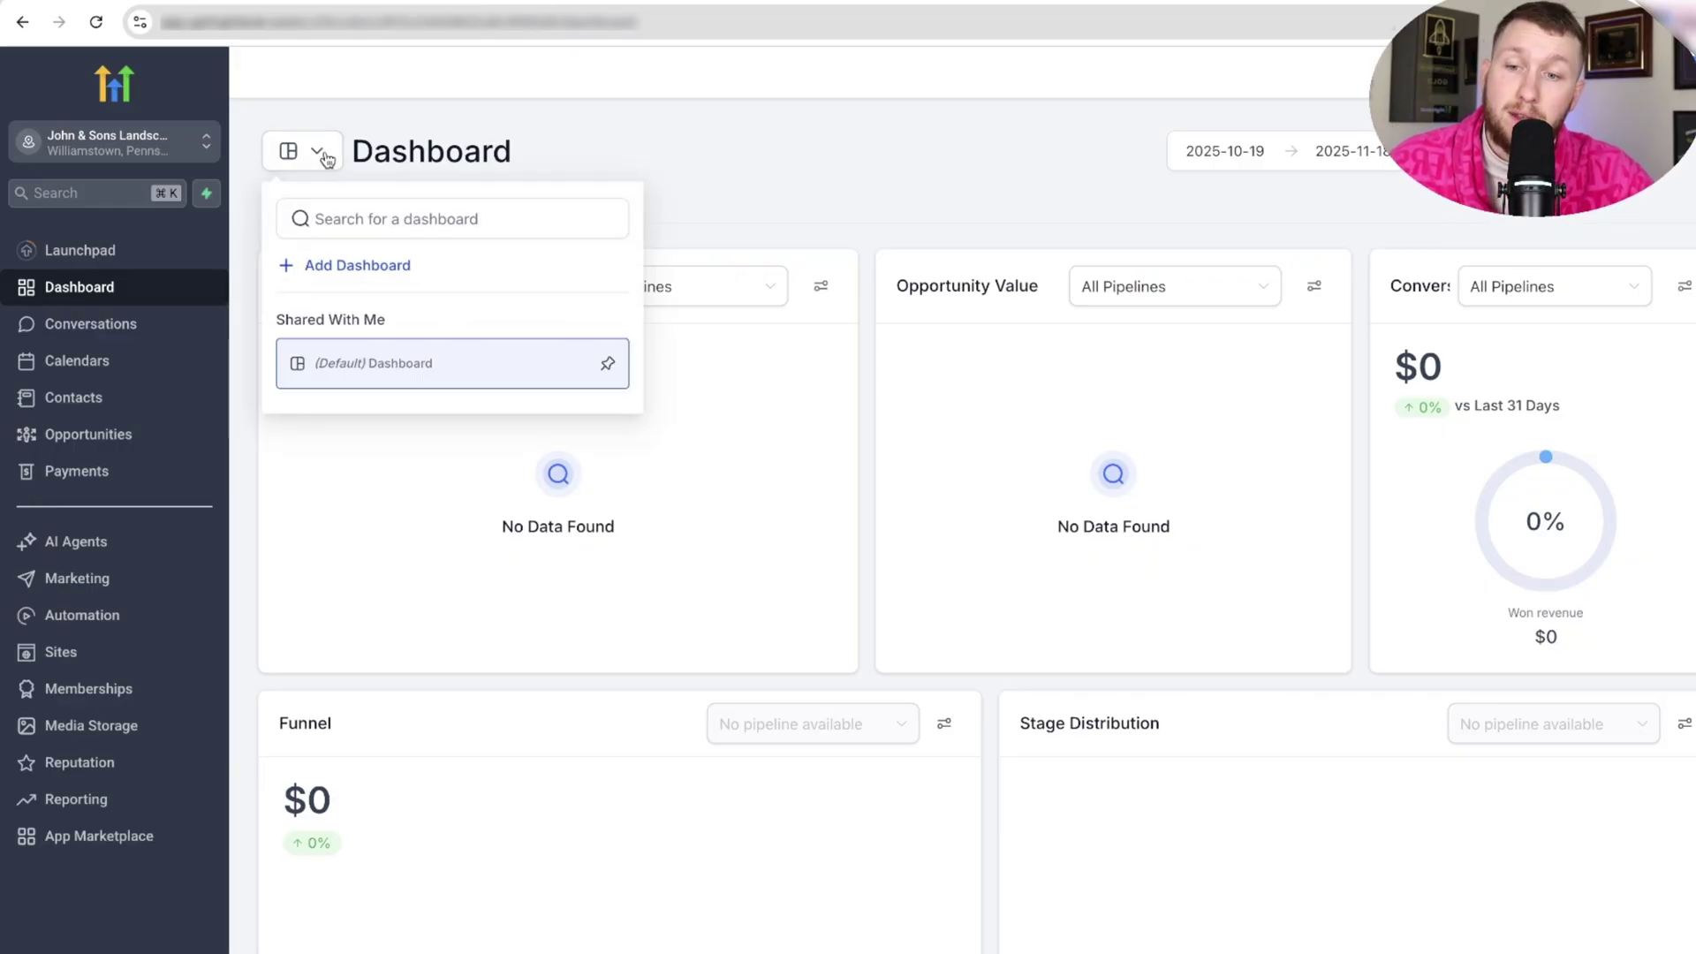
left_click(345, 273)
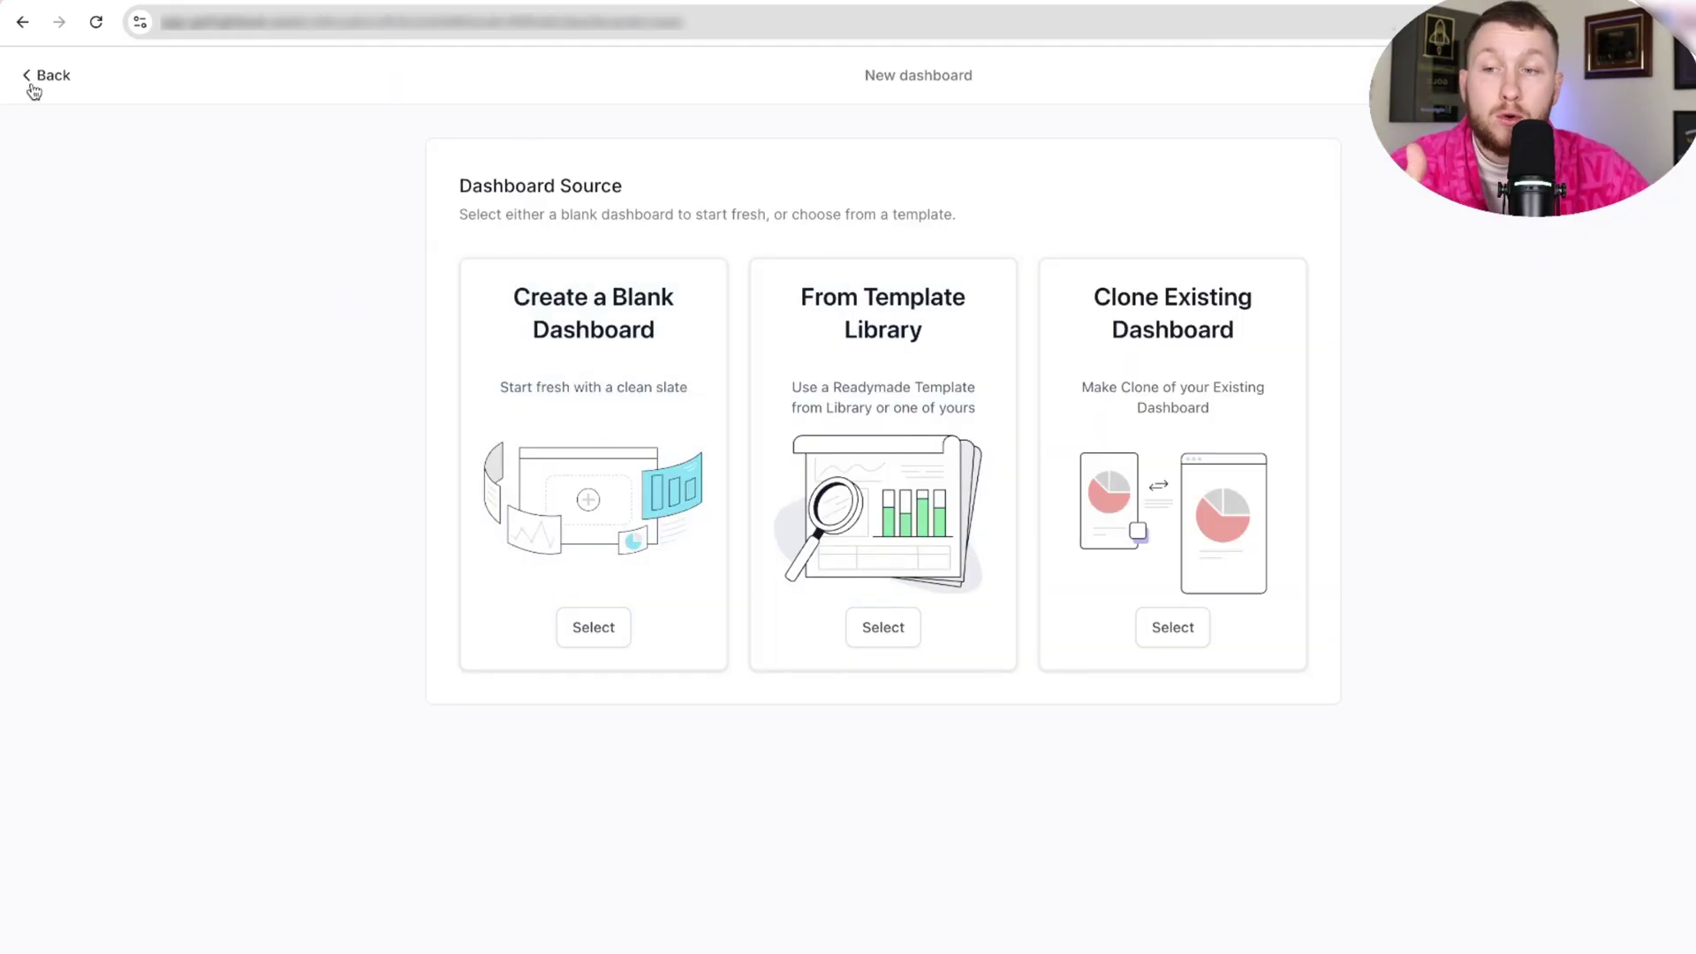
left_click(33, 90)
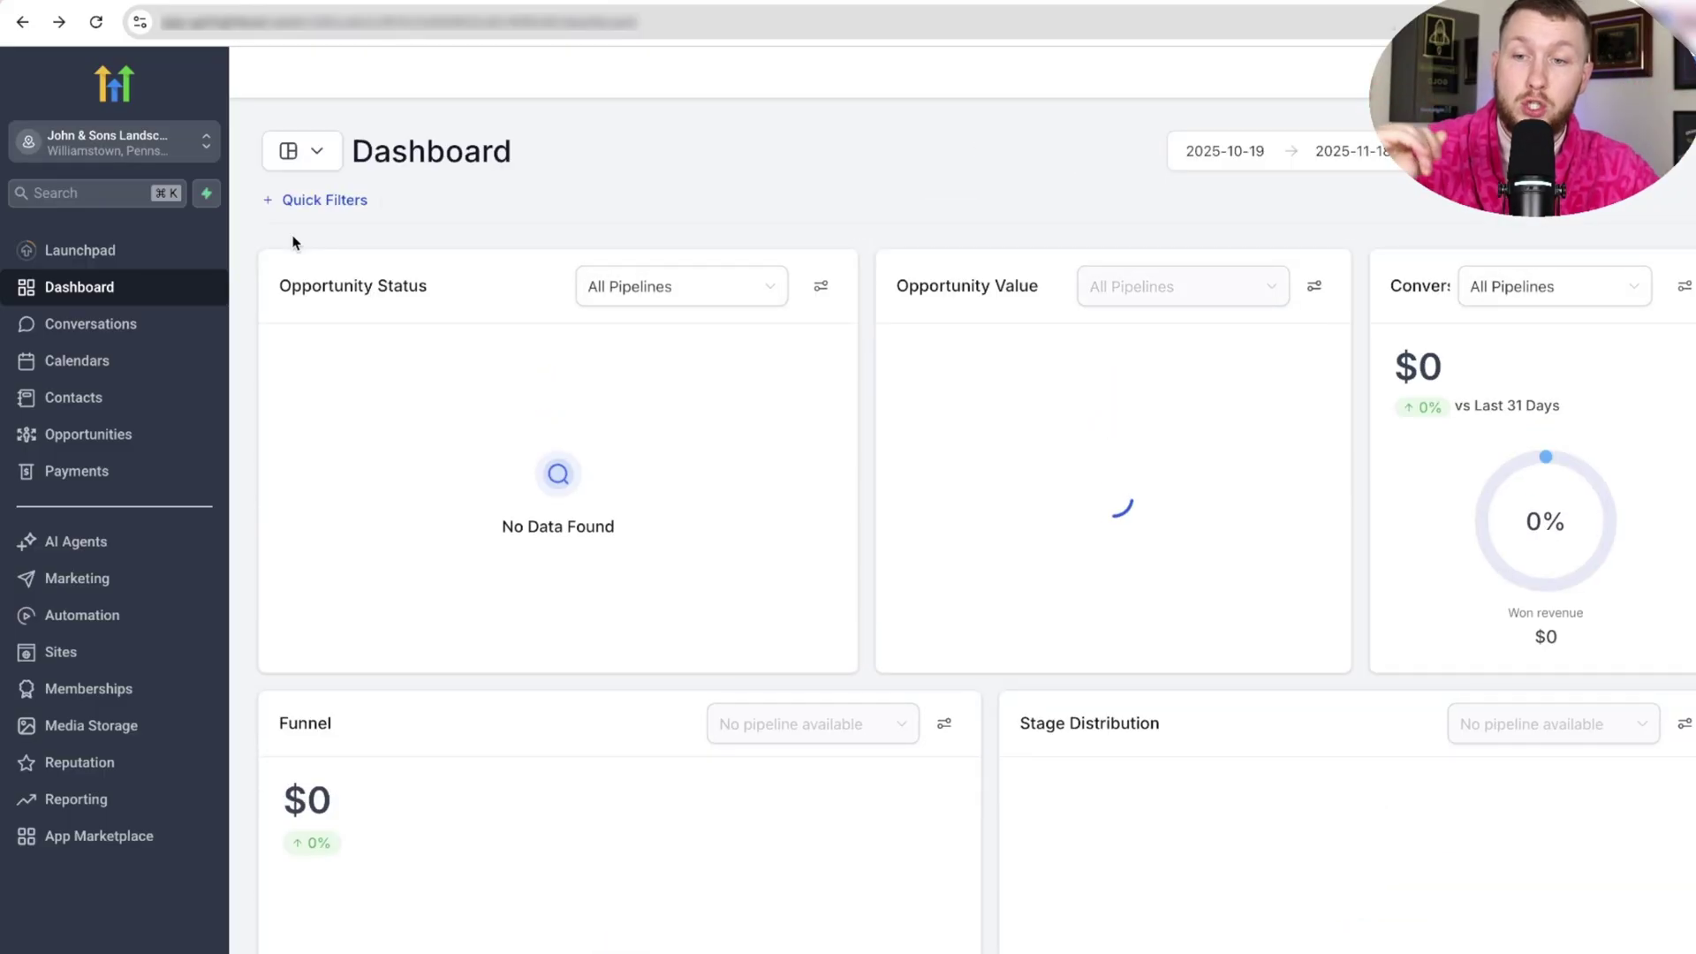
left_click(298, 158)
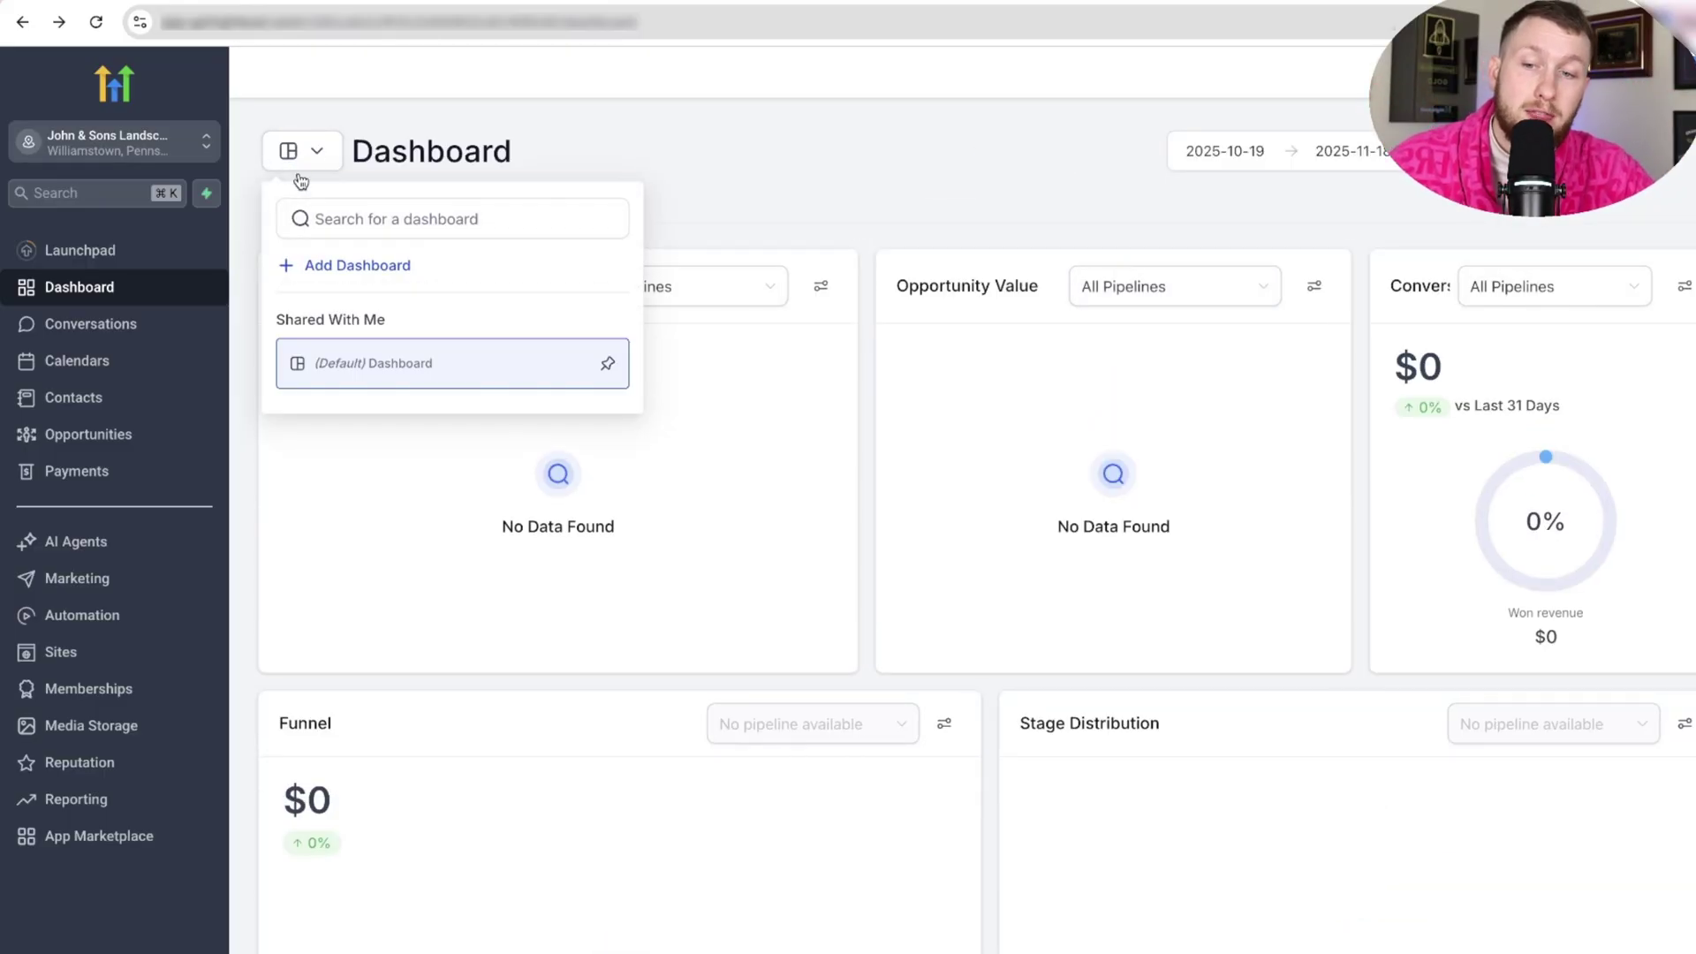
left_click(729, 157)
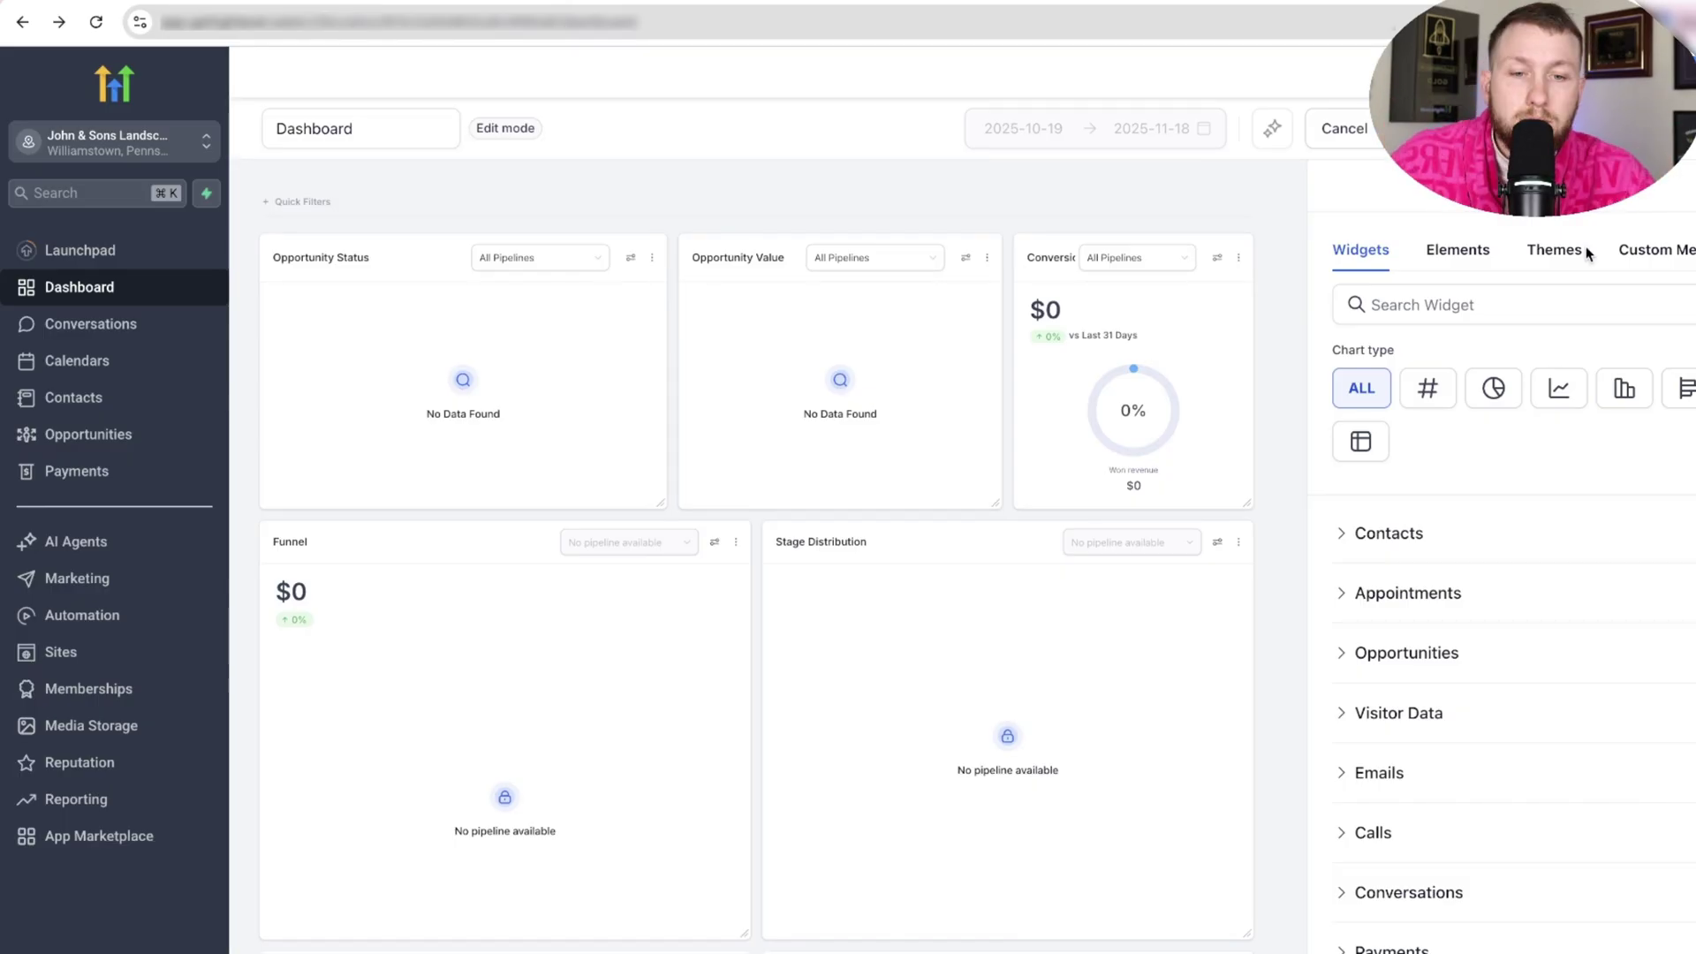
- Delete the Opportunity Status widget from the dashboard
scroll(882, 431, "down", 4)
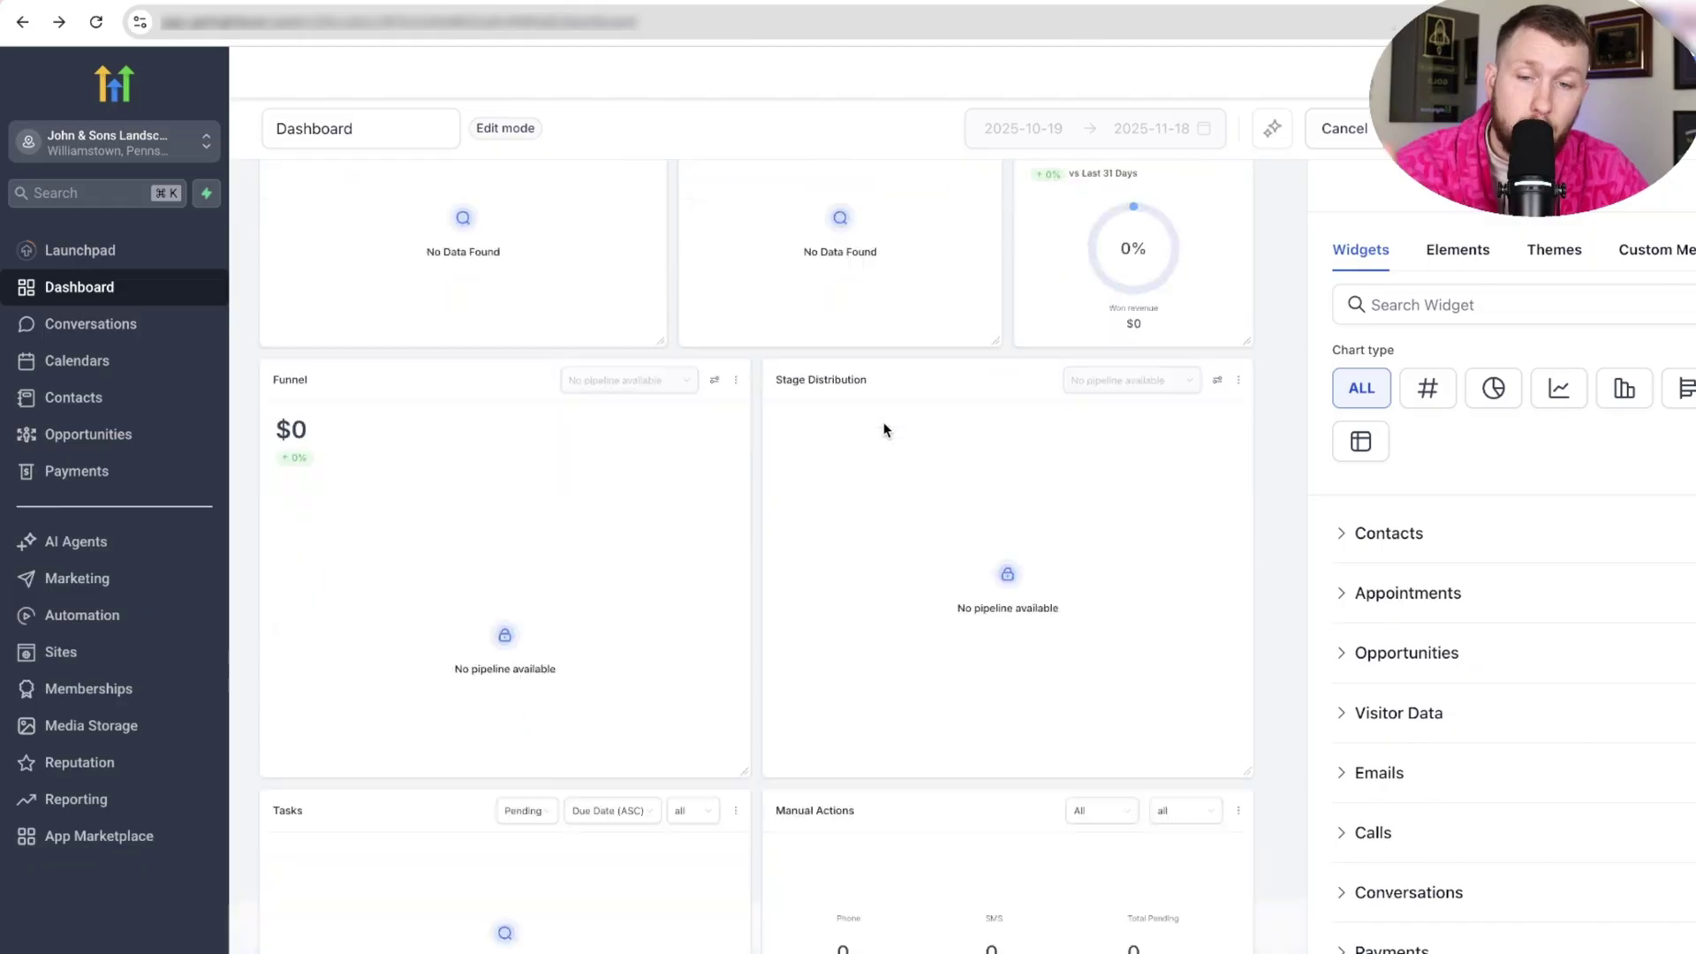
scroll(881, 431, "up", 4)
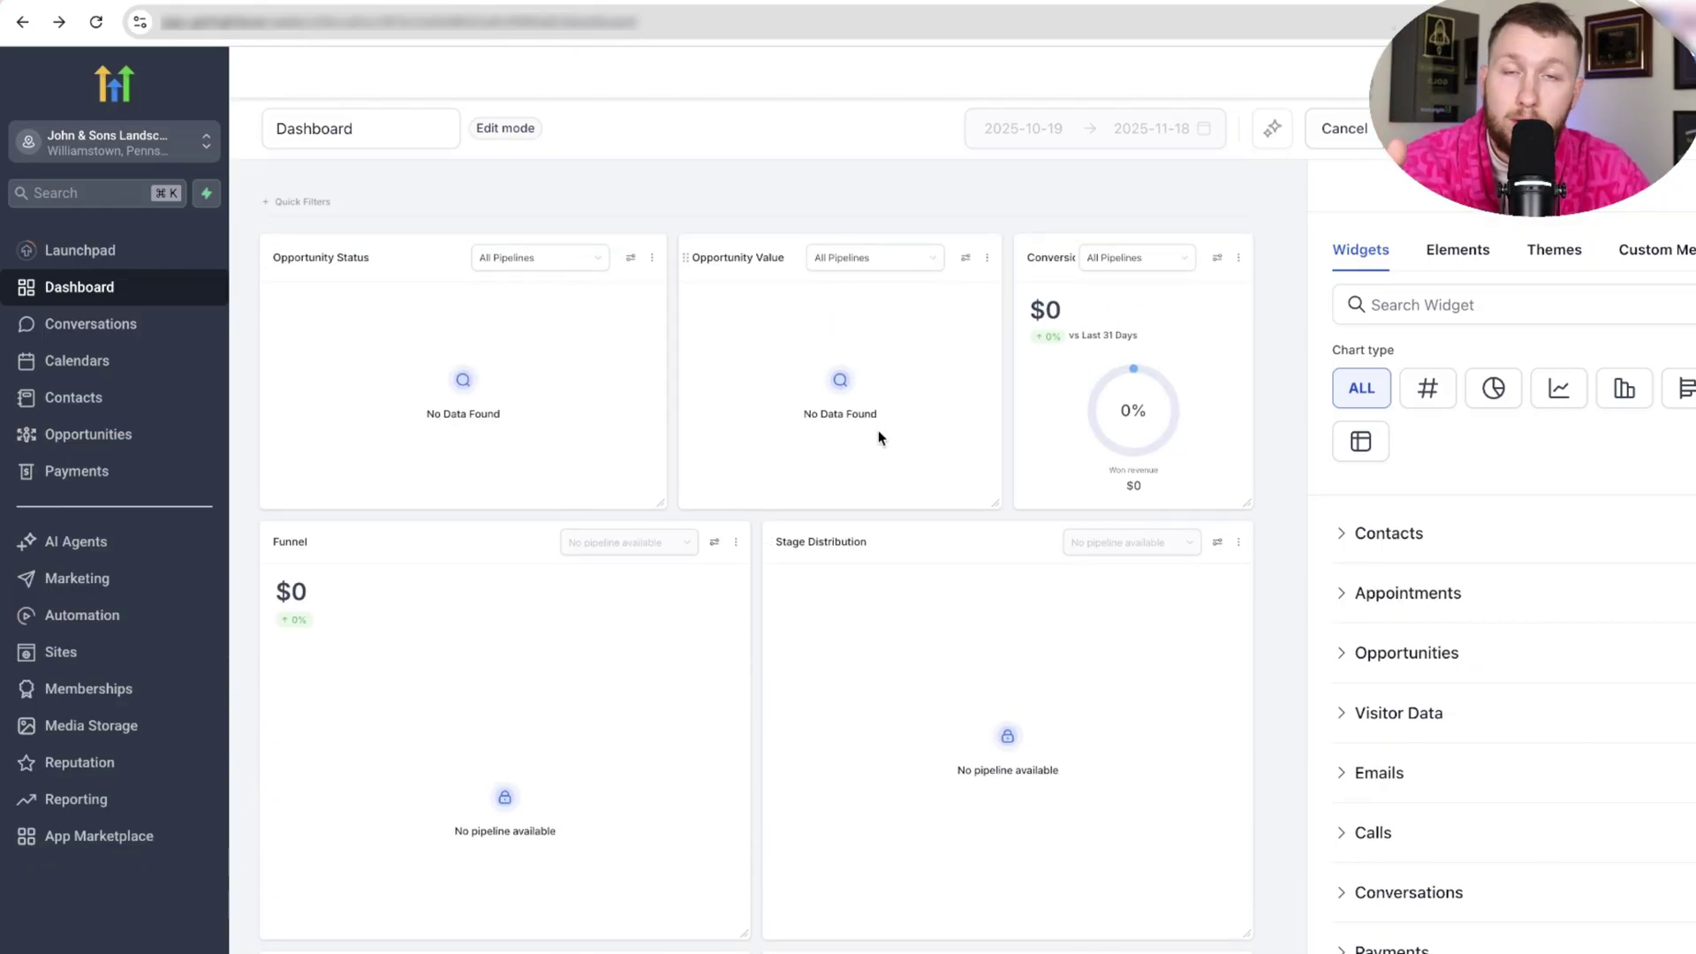
left_click(653, 259)
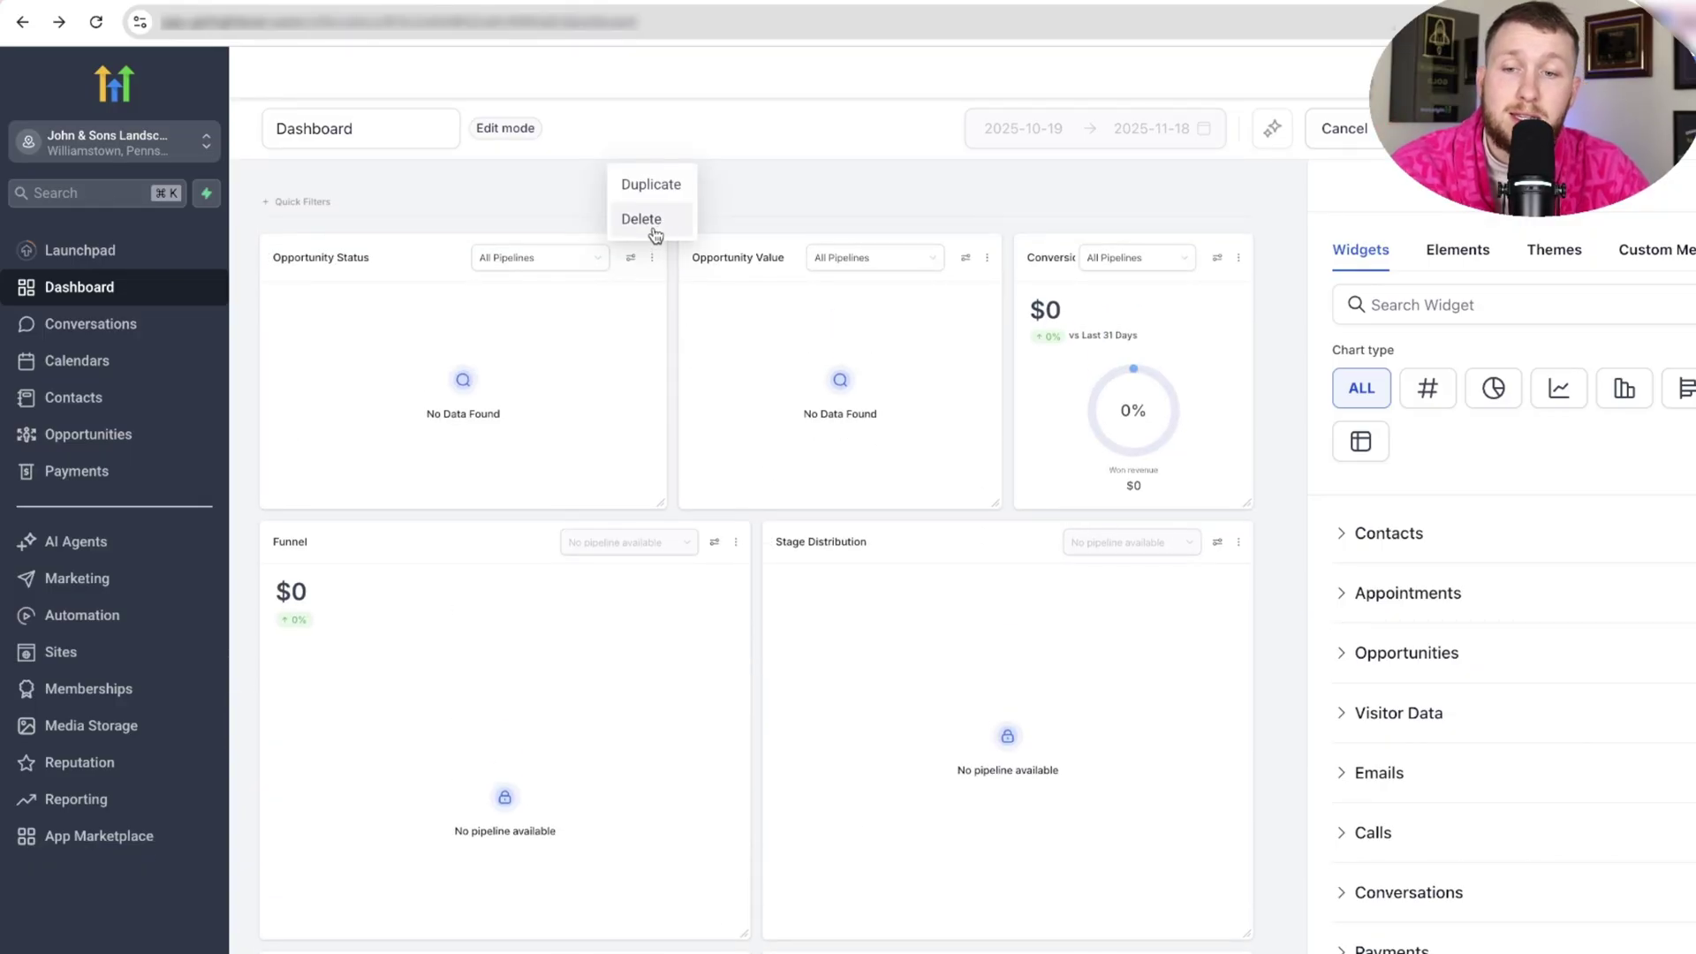
left_click(651, 221)
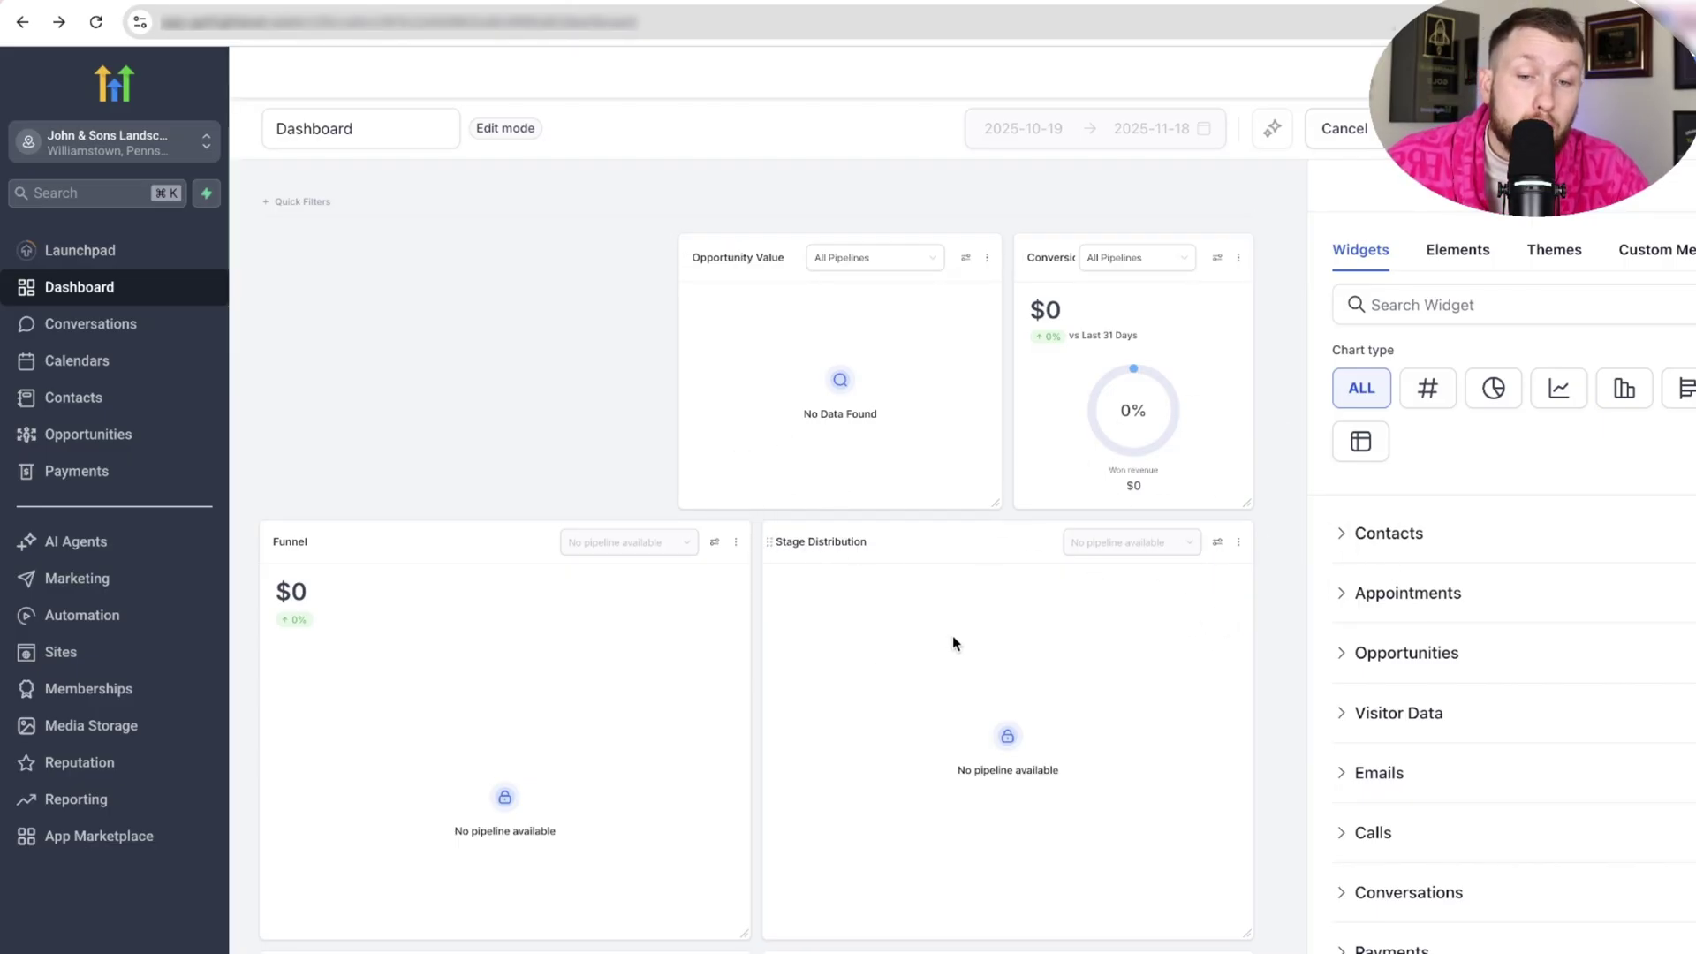
- Move the conversion widget into the top-left slot, with Stage Distribution below it
left_click_drag(951, 635, 513, 327)
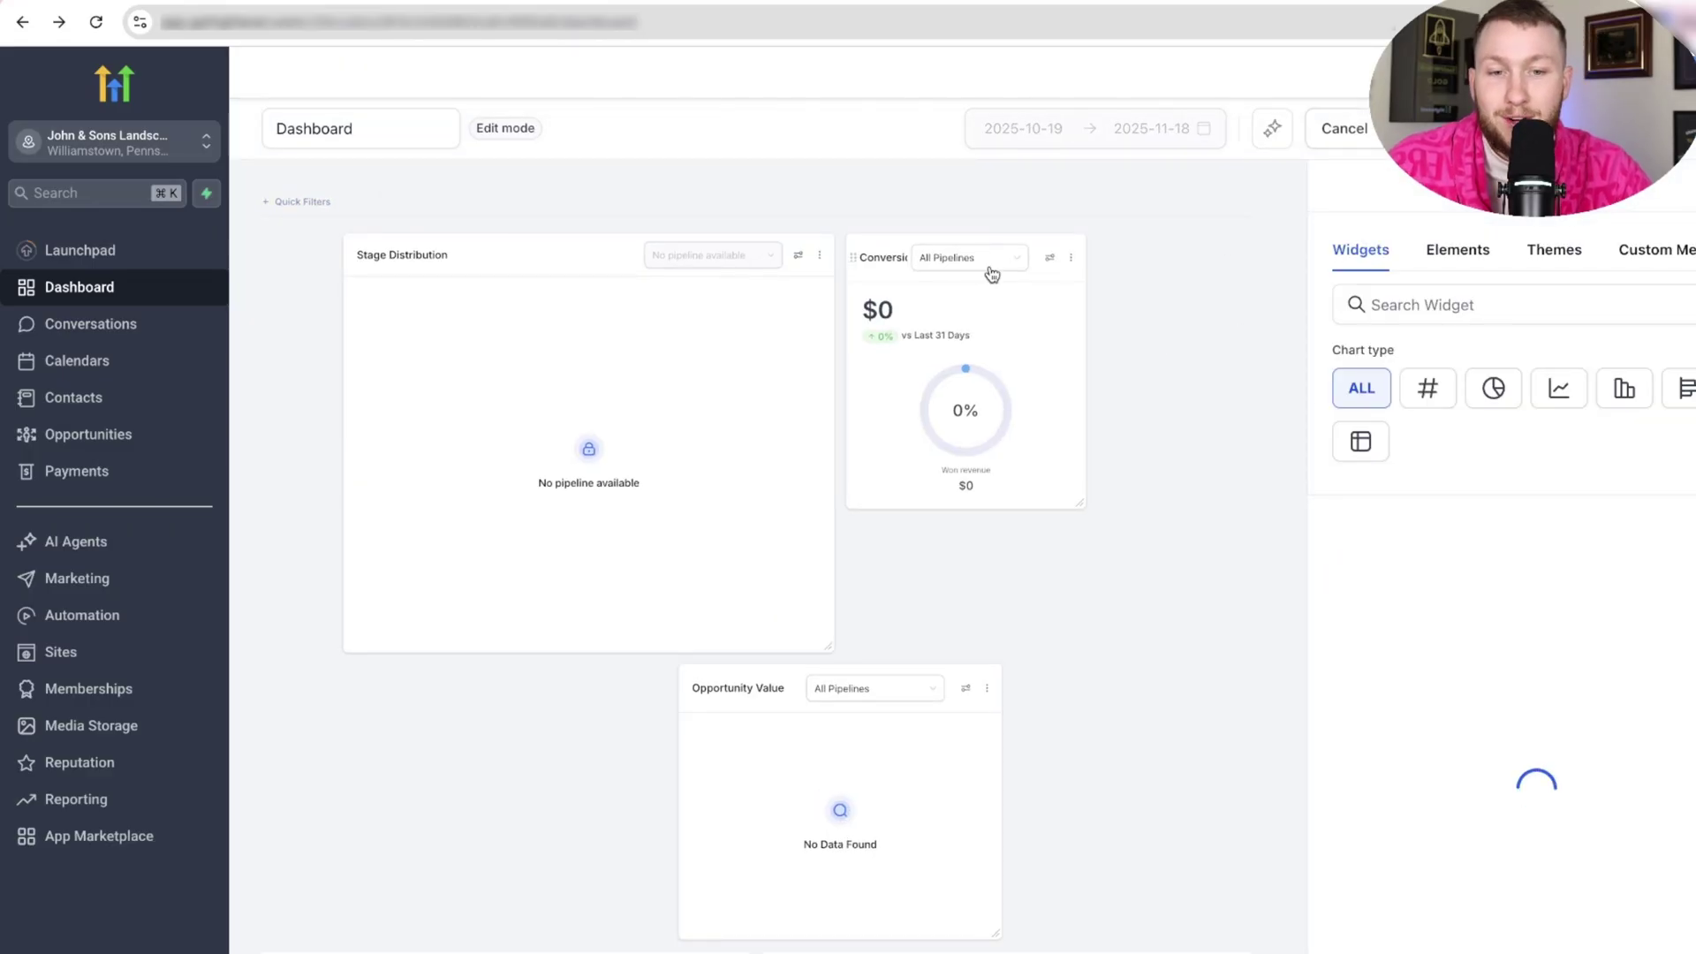
left_click_drag(1012, 268, 586, 409)
scroll(909, 507, "down", 5)
scroll(818, 500, "up", 5)
left_click_drag(785, 724, 971, 481)
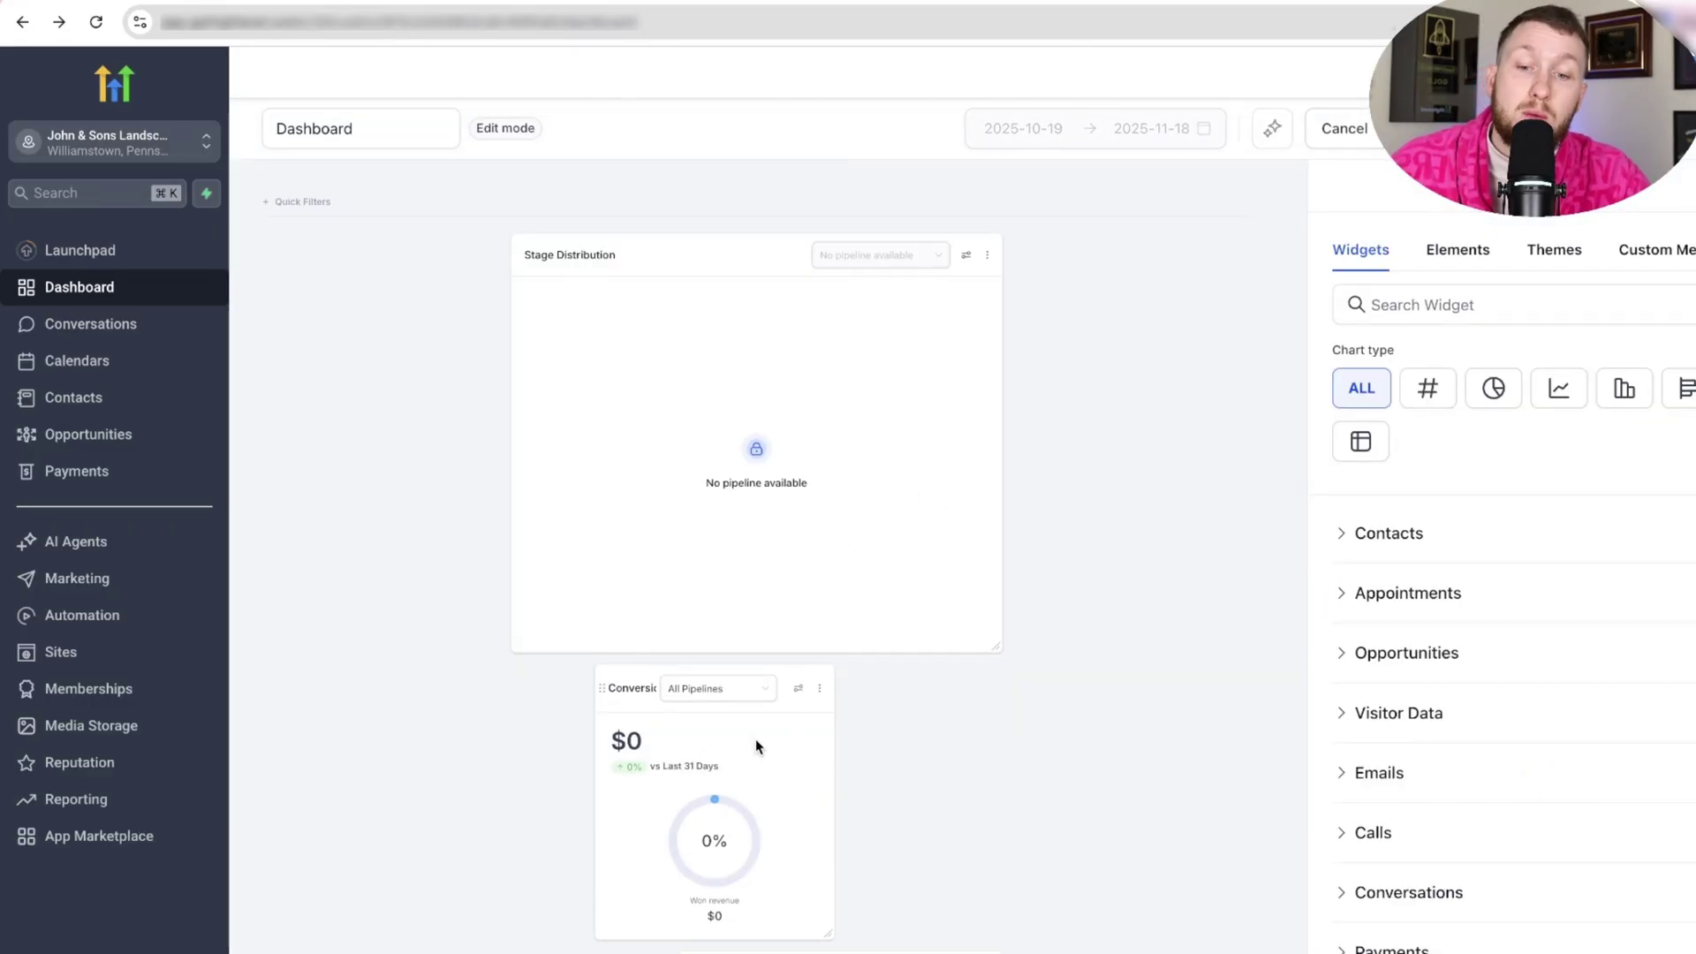
left_click_drag(756, 745, 514, 424)
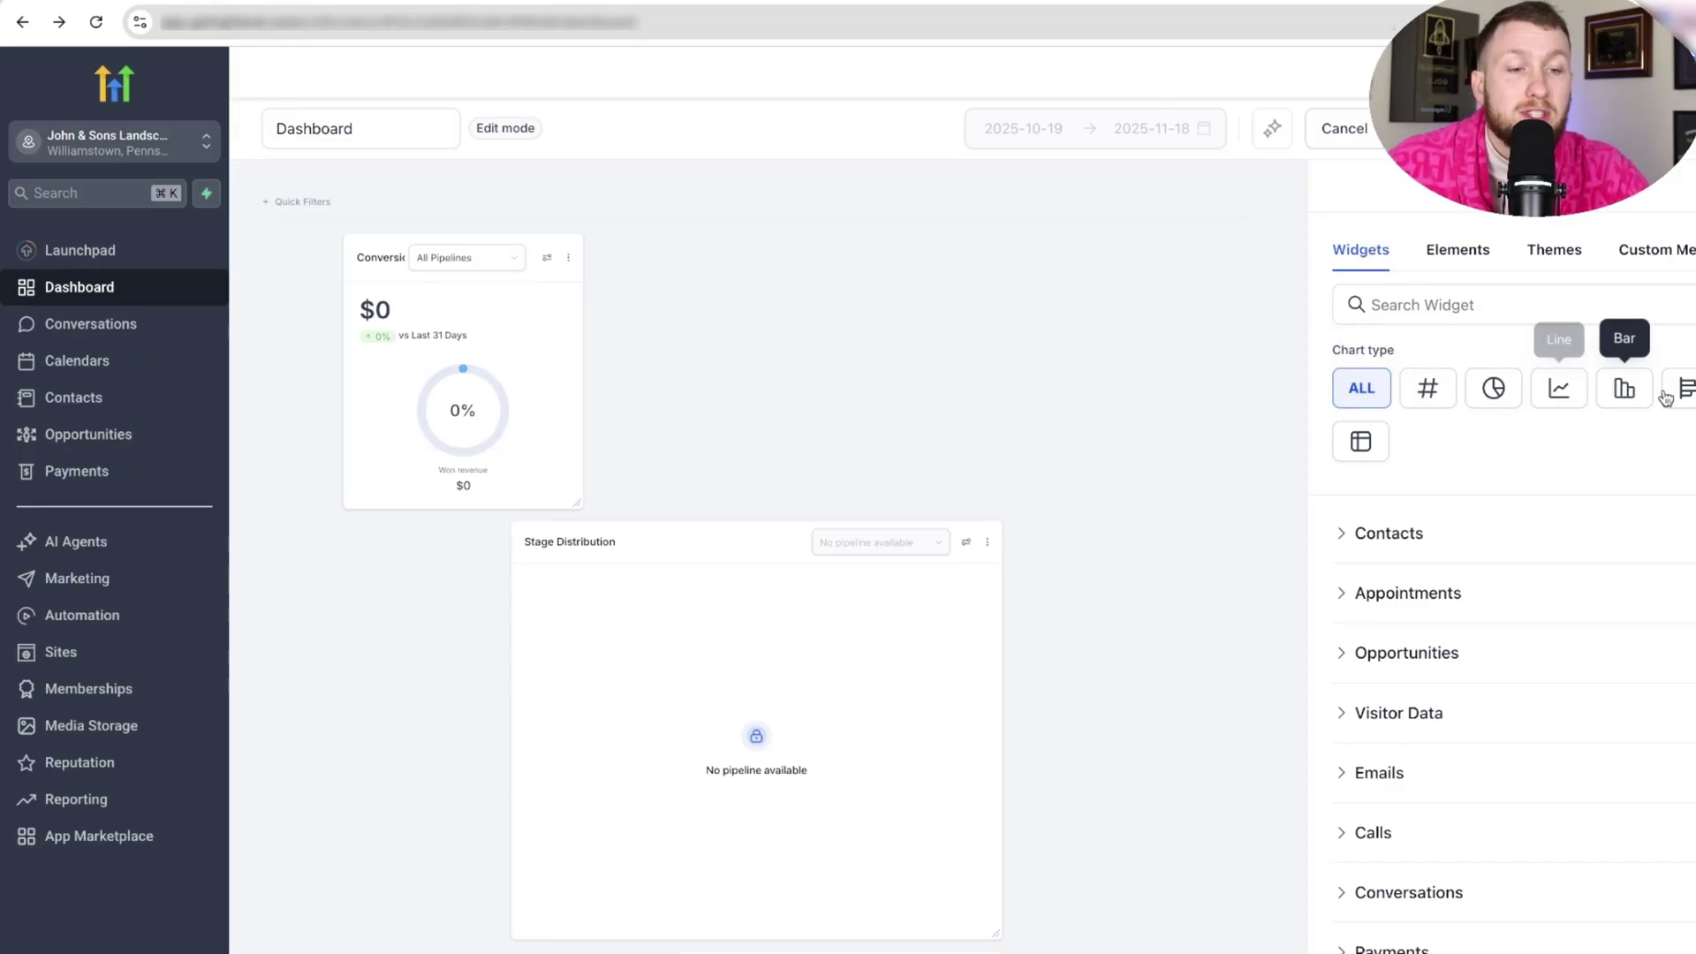
left_click(1433, 406)
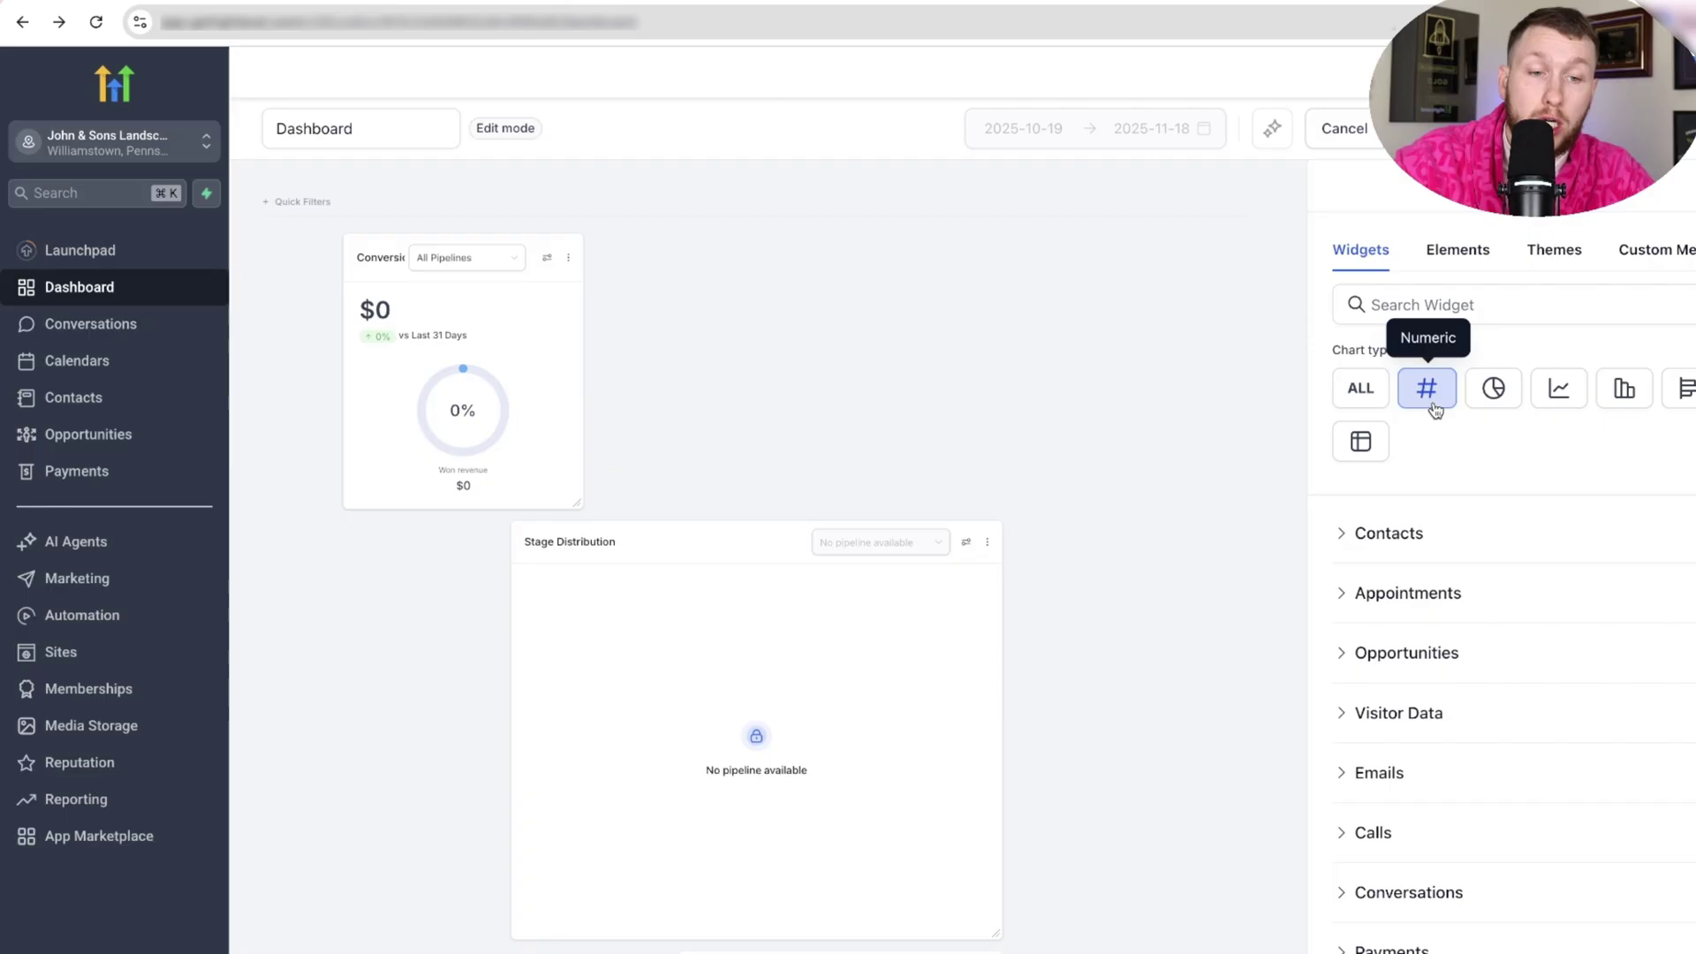
left_click(1492, 392)
left_click(1557, 390)
left_click(1622, 390)
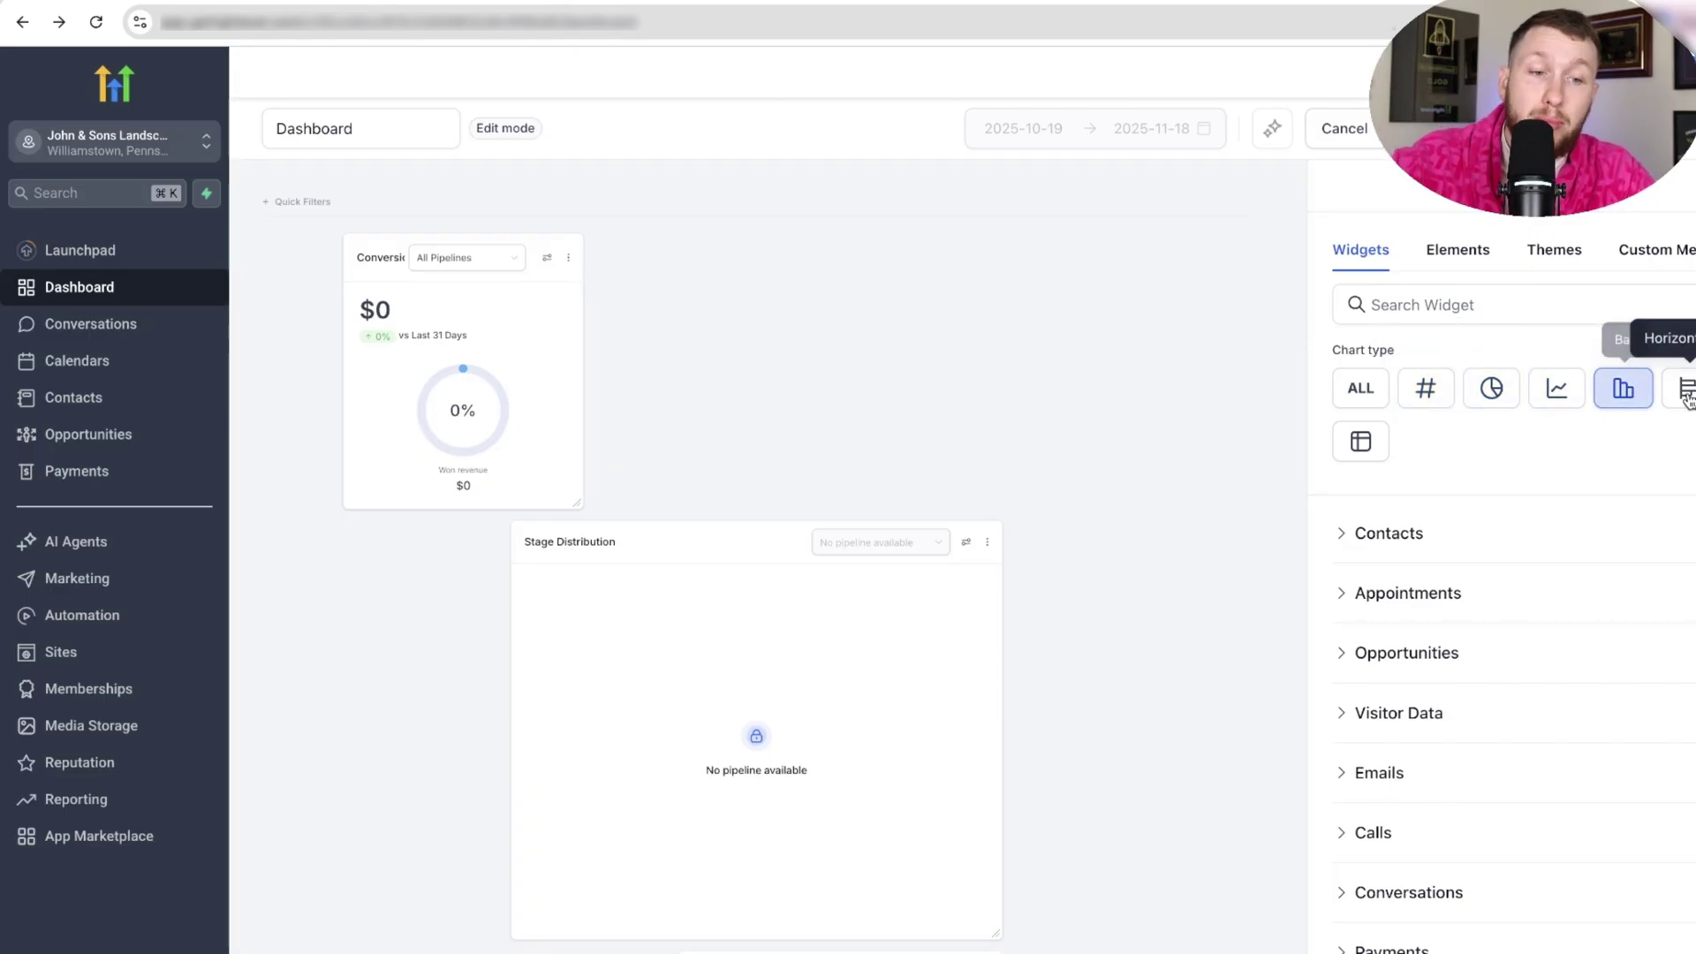
left_click(1683, 389)
left_click(1361, 443)
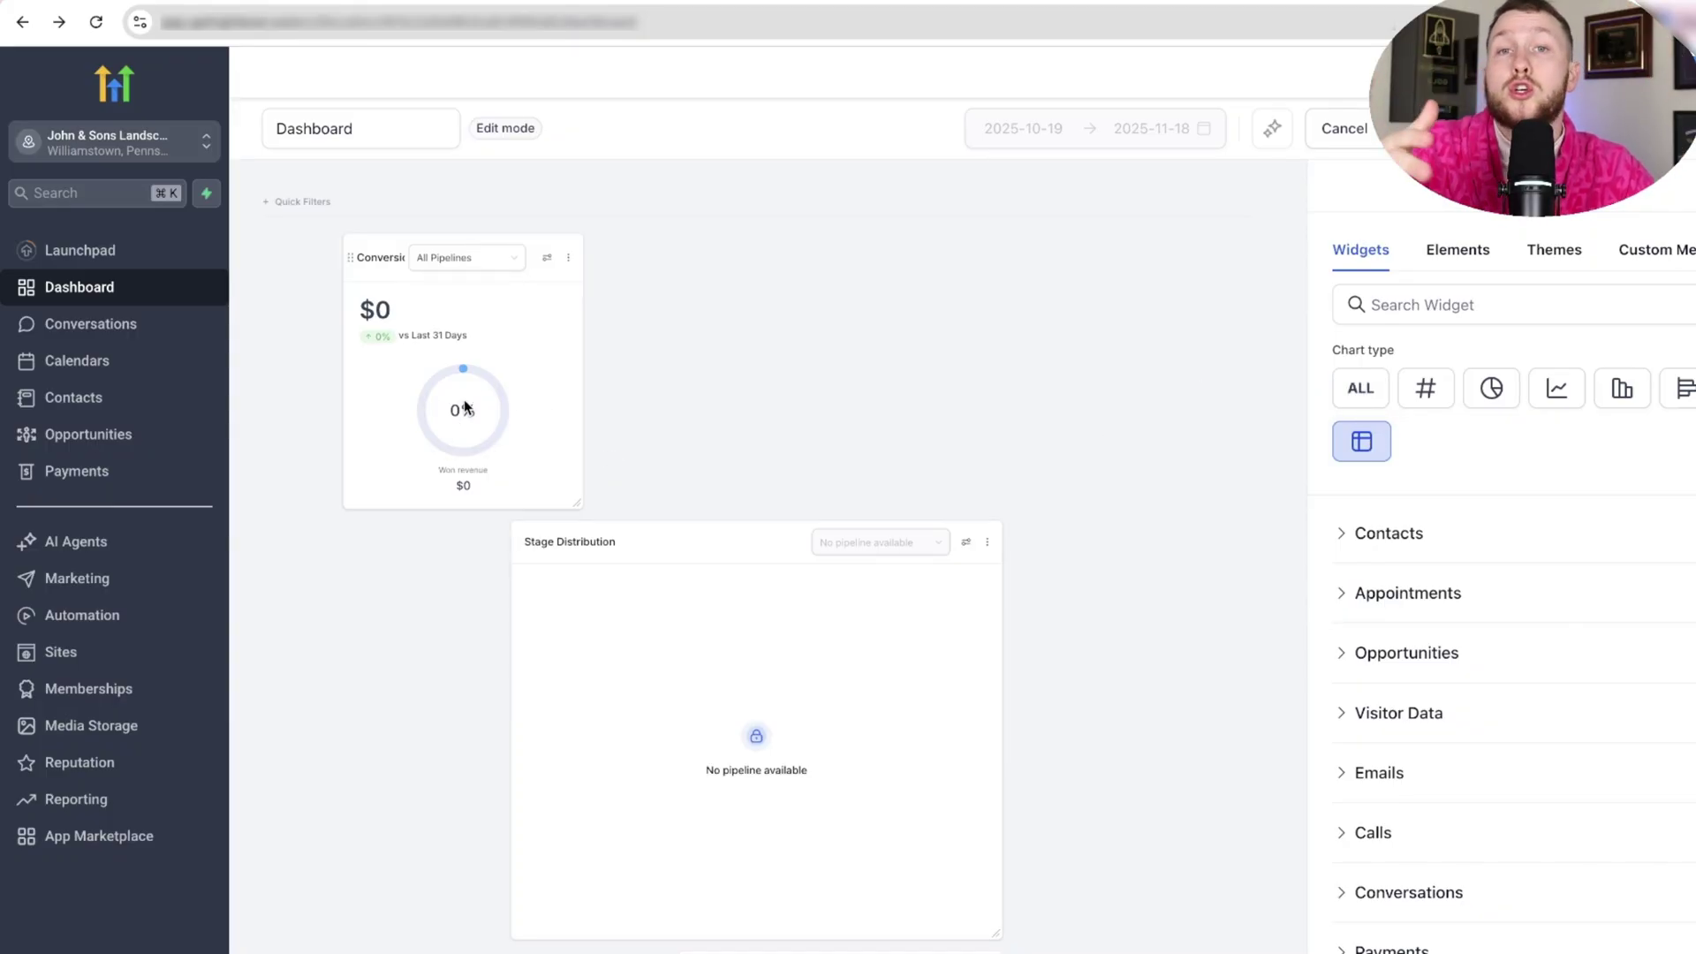
left_click(1349, 406)
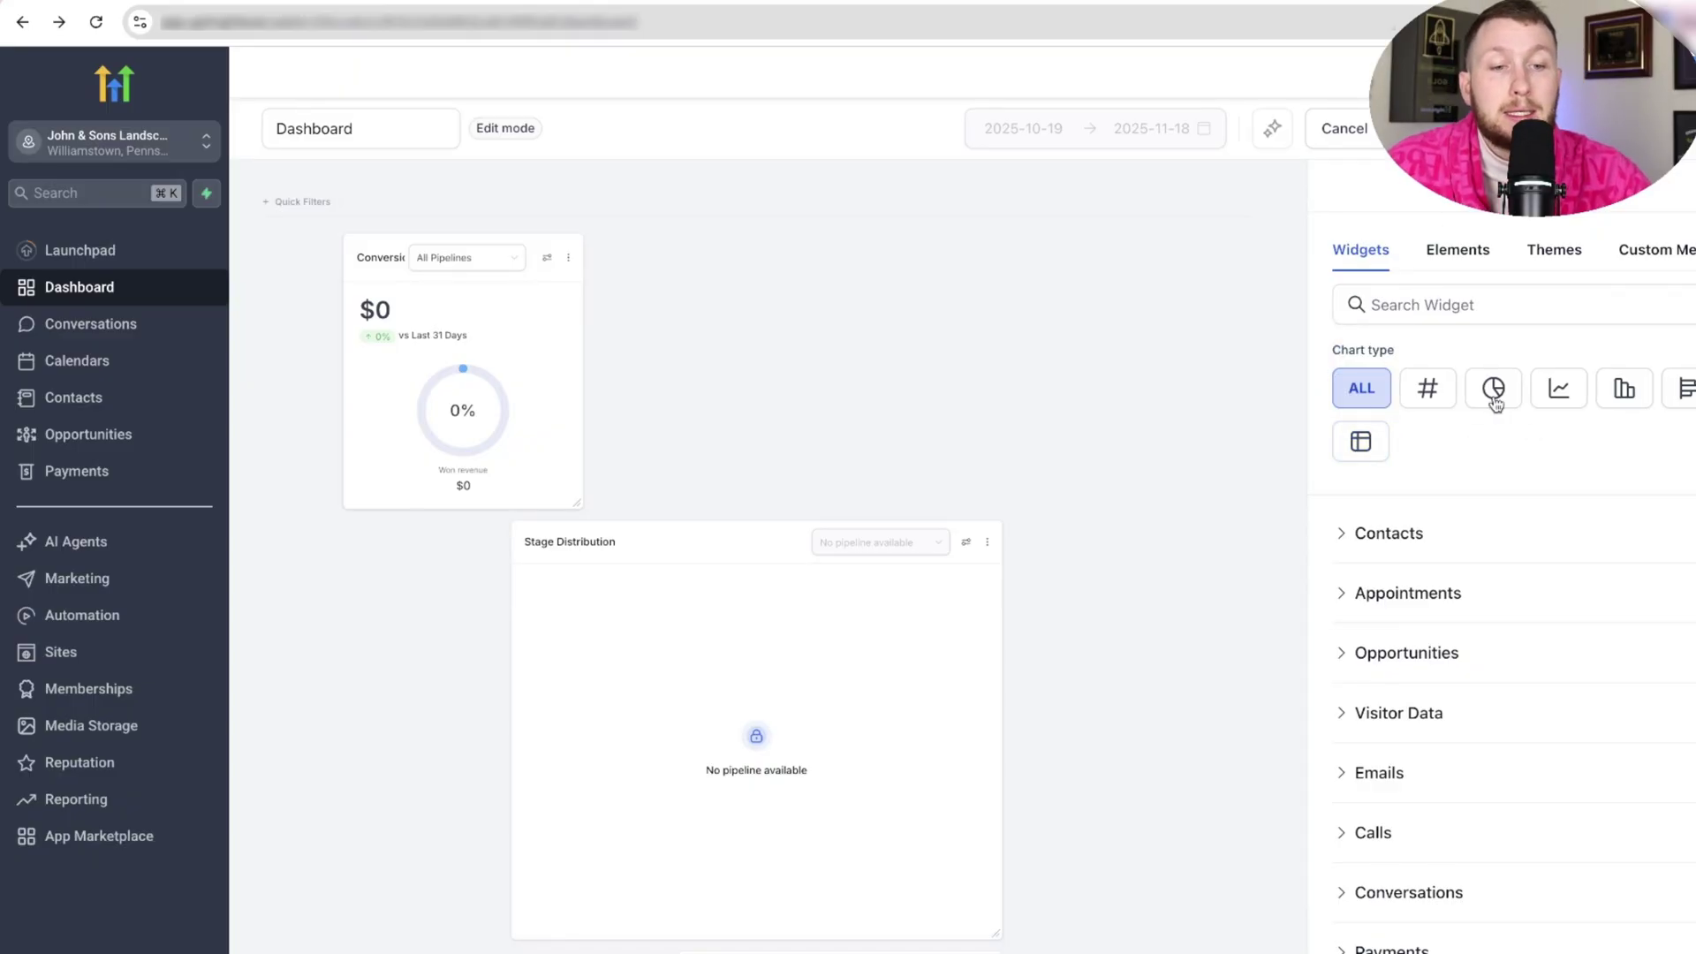
scroll(1457, 574, "down", 2)
scroll(1489, 563, "up", 1)
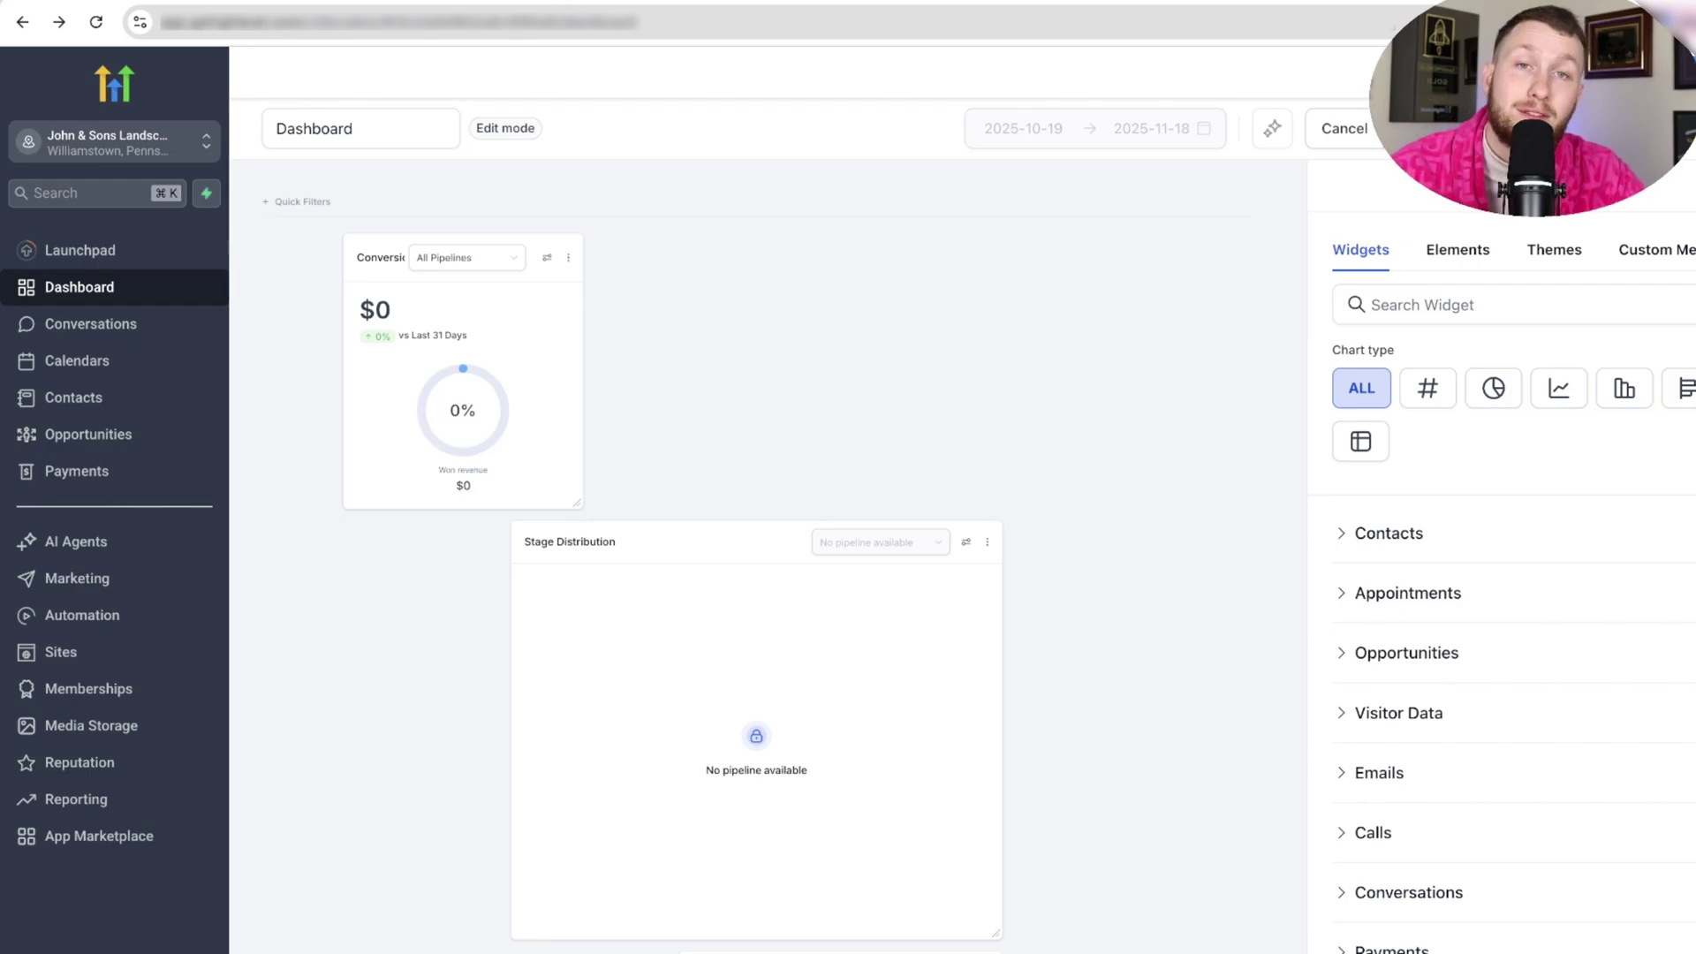
- Add a Contacts Count widget from the Contacts category, counting contacts by creation date
left_click(1386, 546)
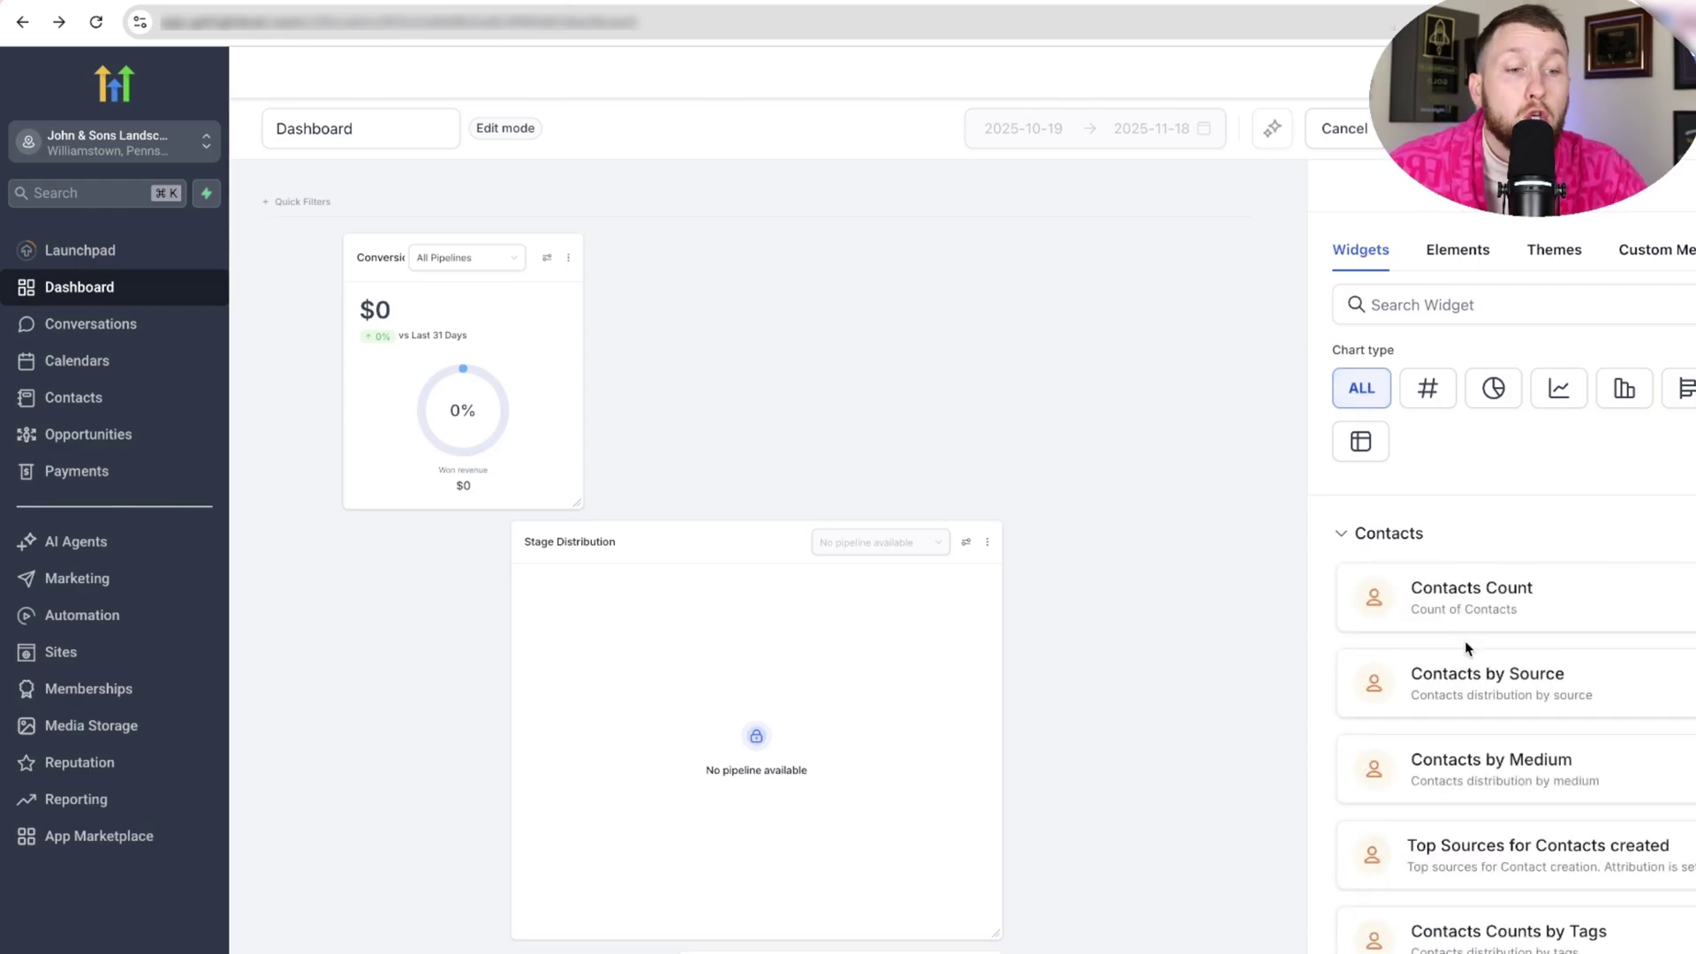
scroll(1469, 658, "down", 3)
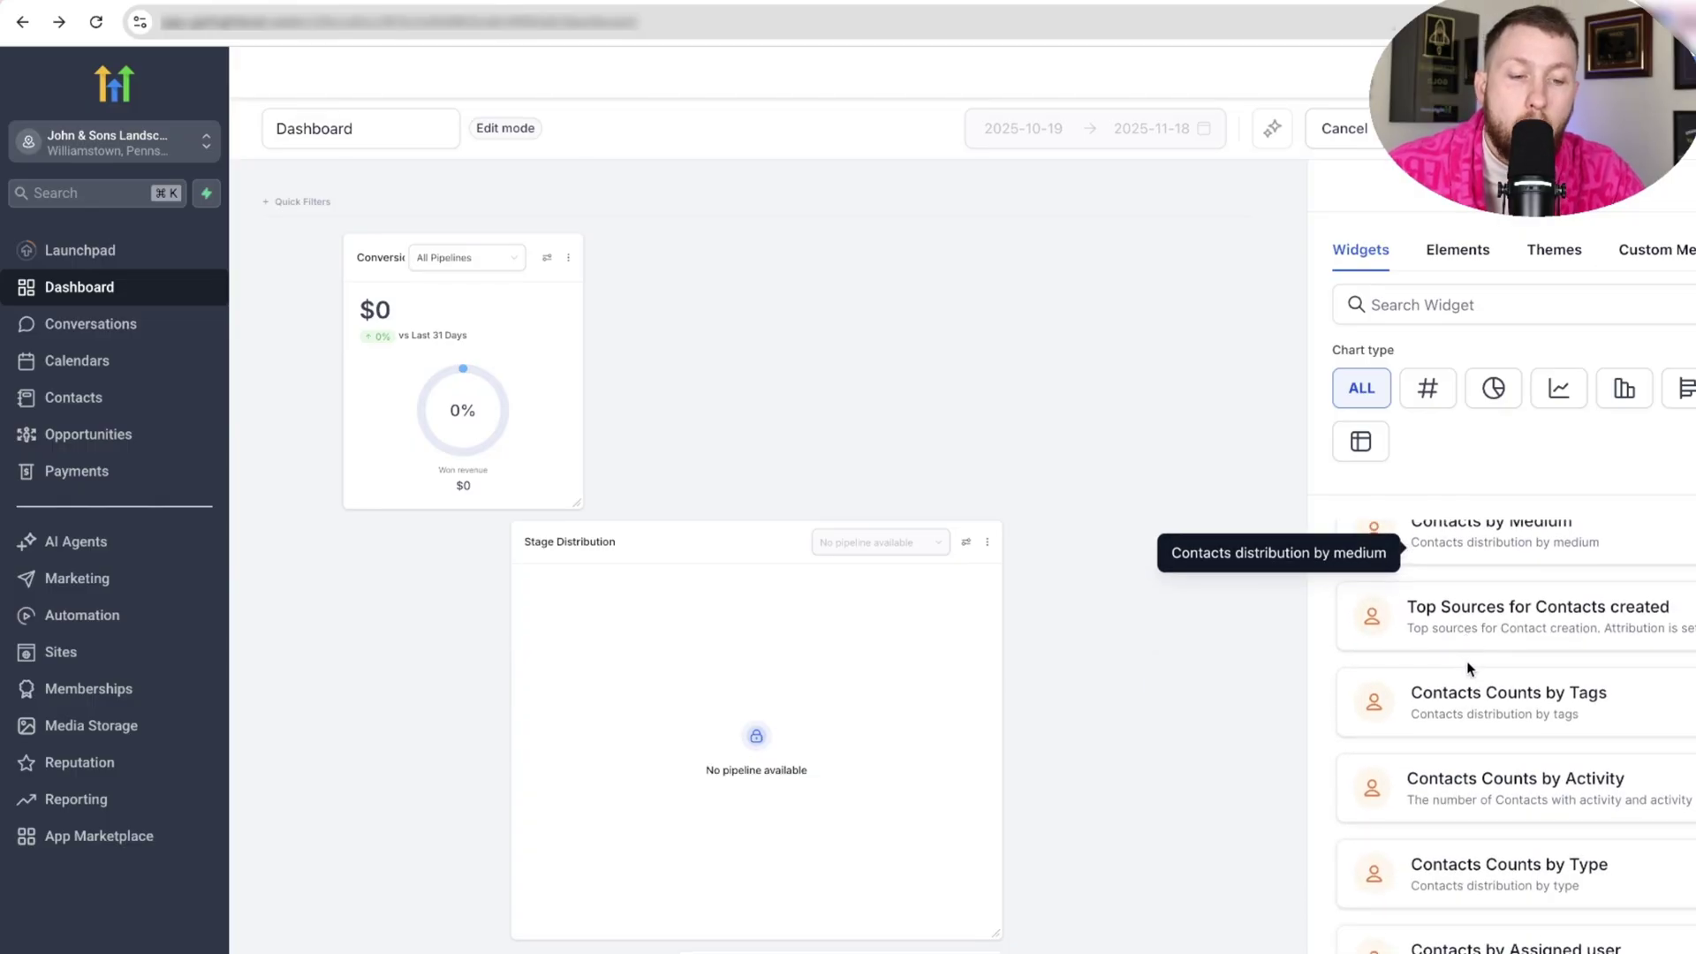
scroll(1466, 660, "down", 8)
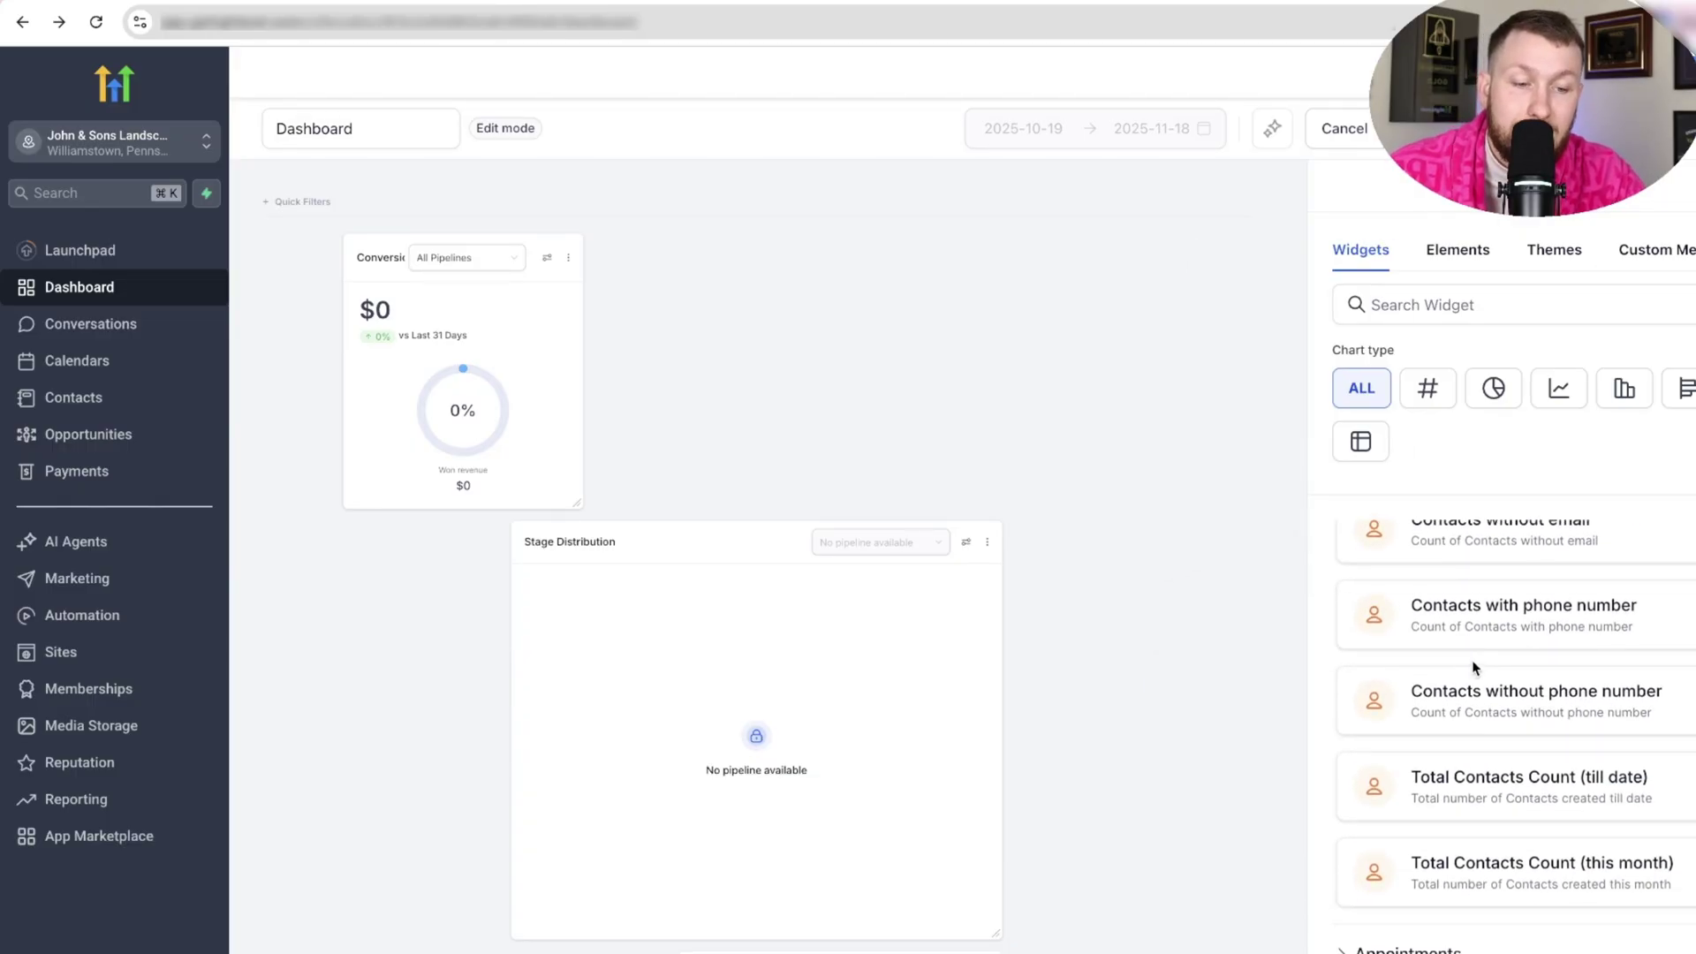
scroll(1474, 669, "up", 10)
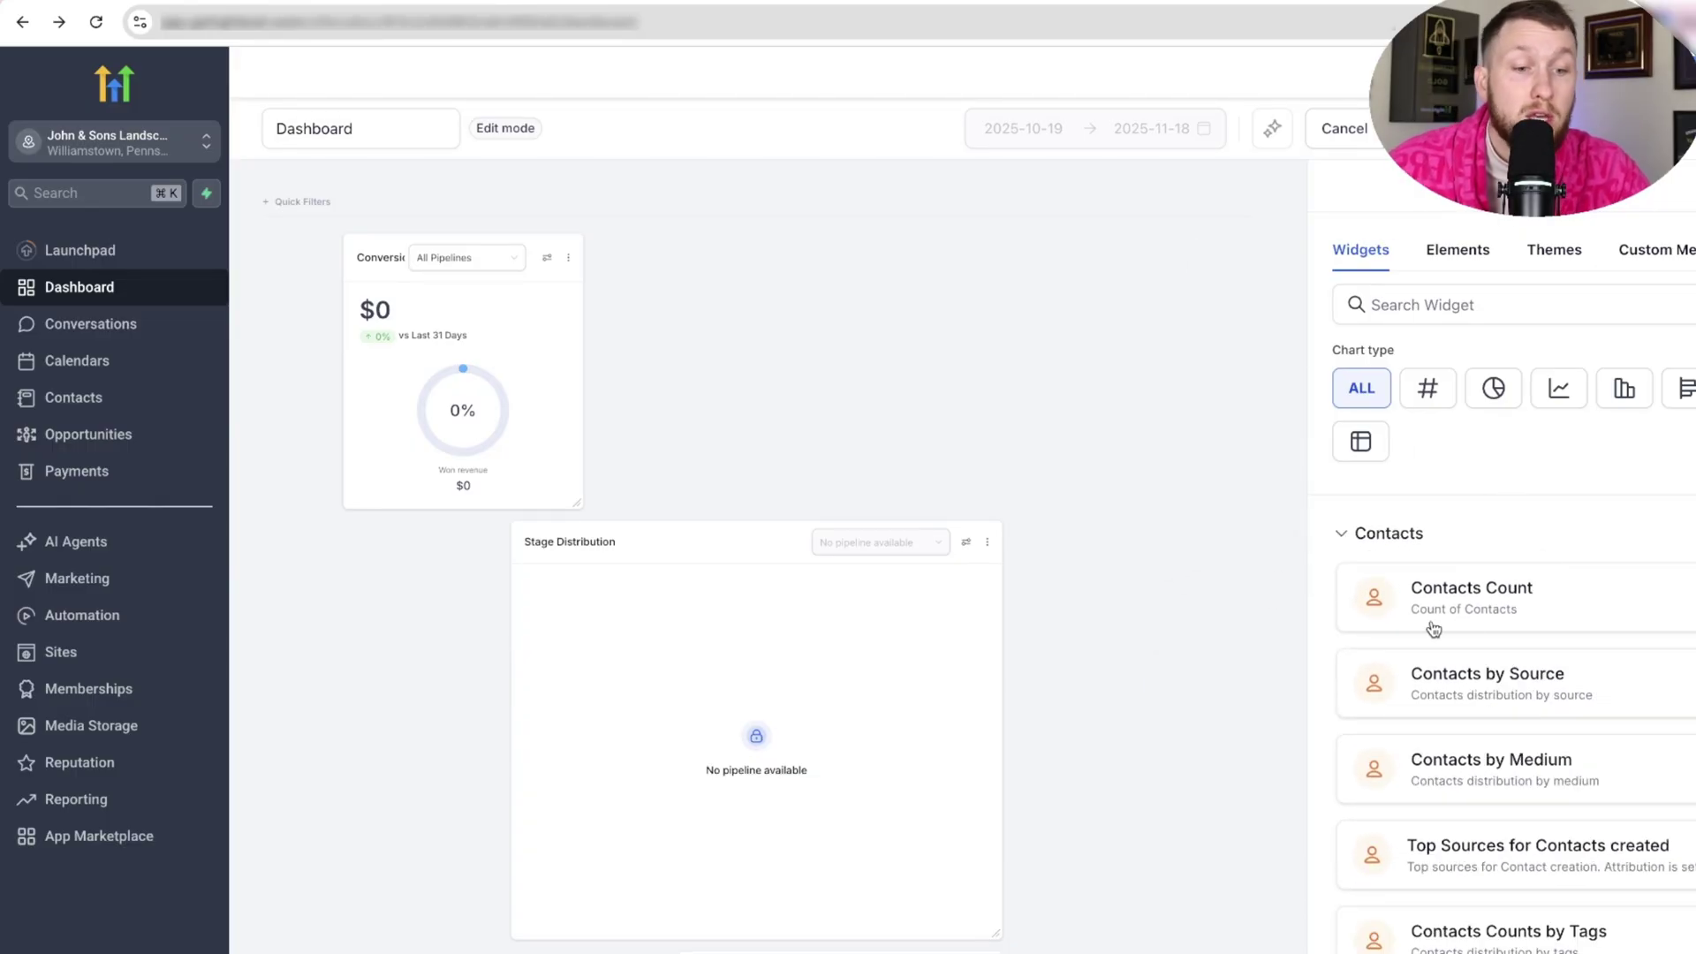
left_click(1549, 612)
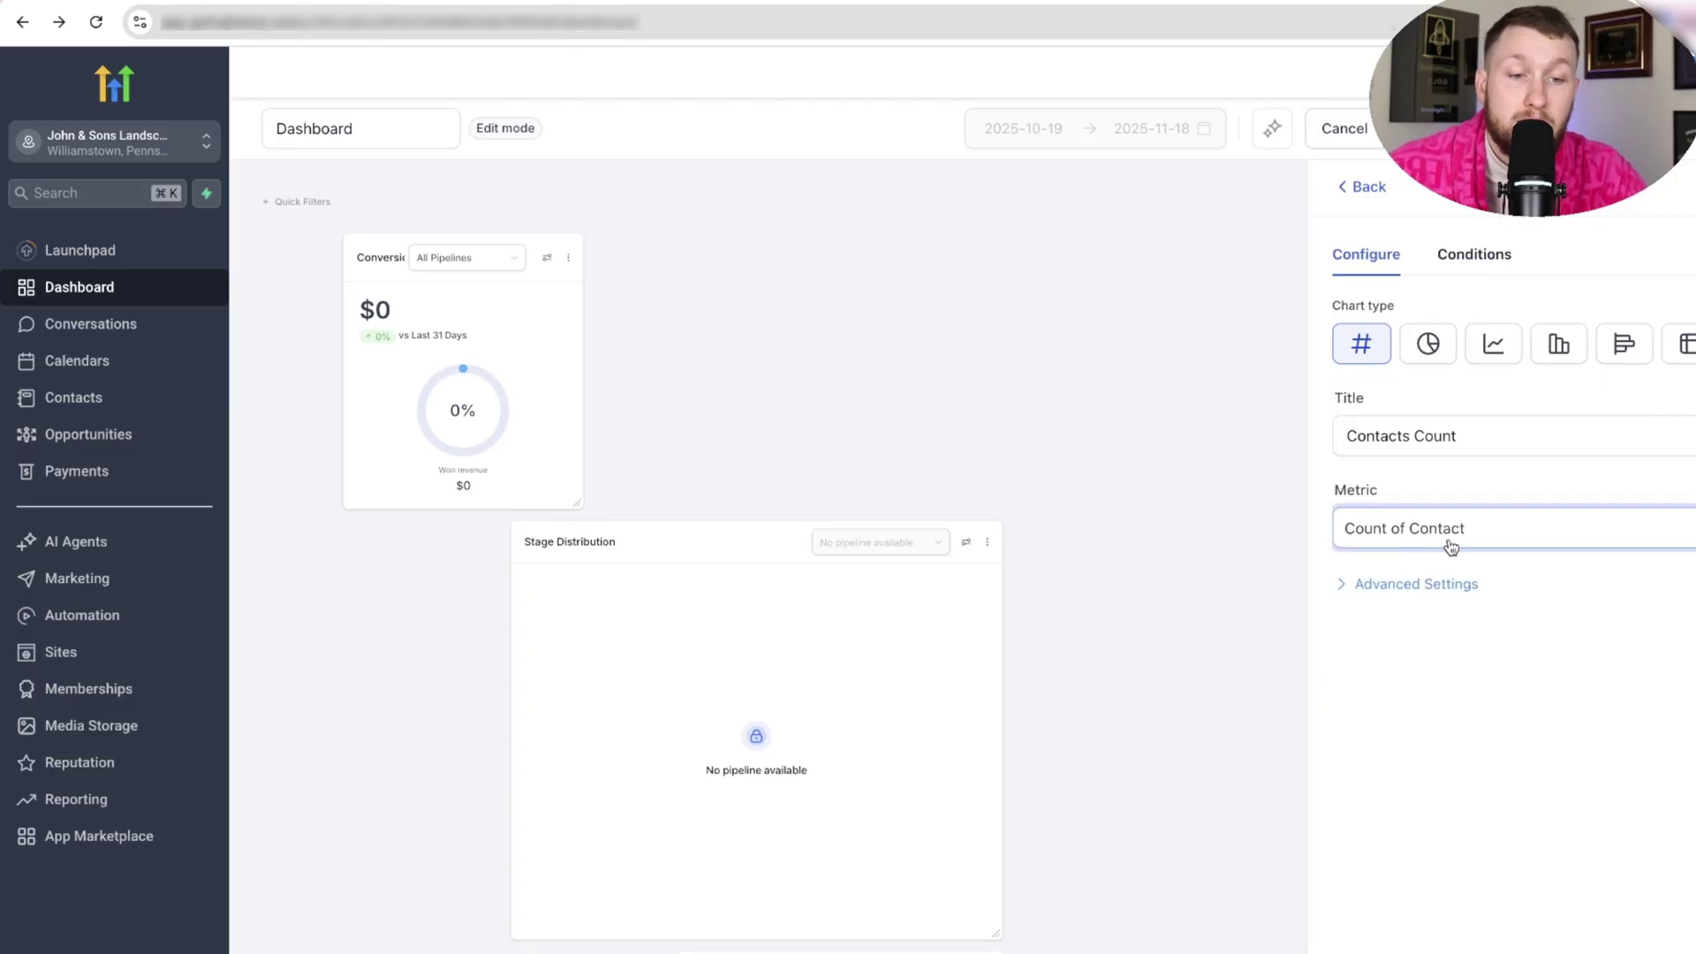
left_click(1429, 586)
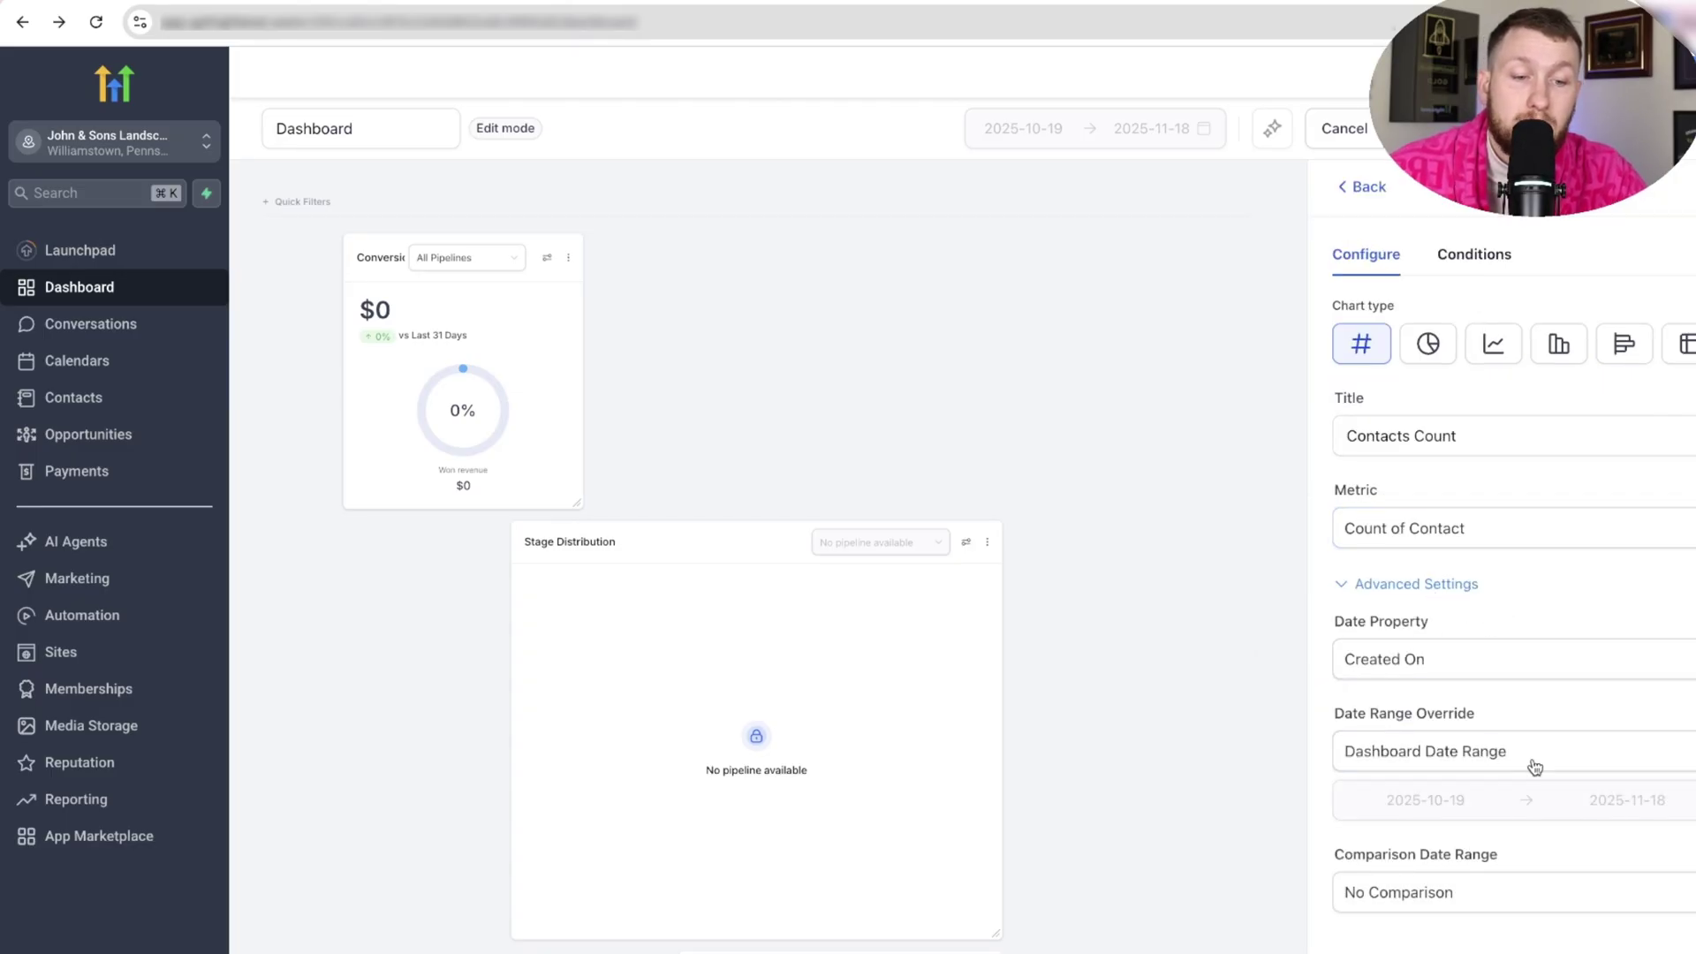
left_click(1418, 587)
mouse_move(712, 336)
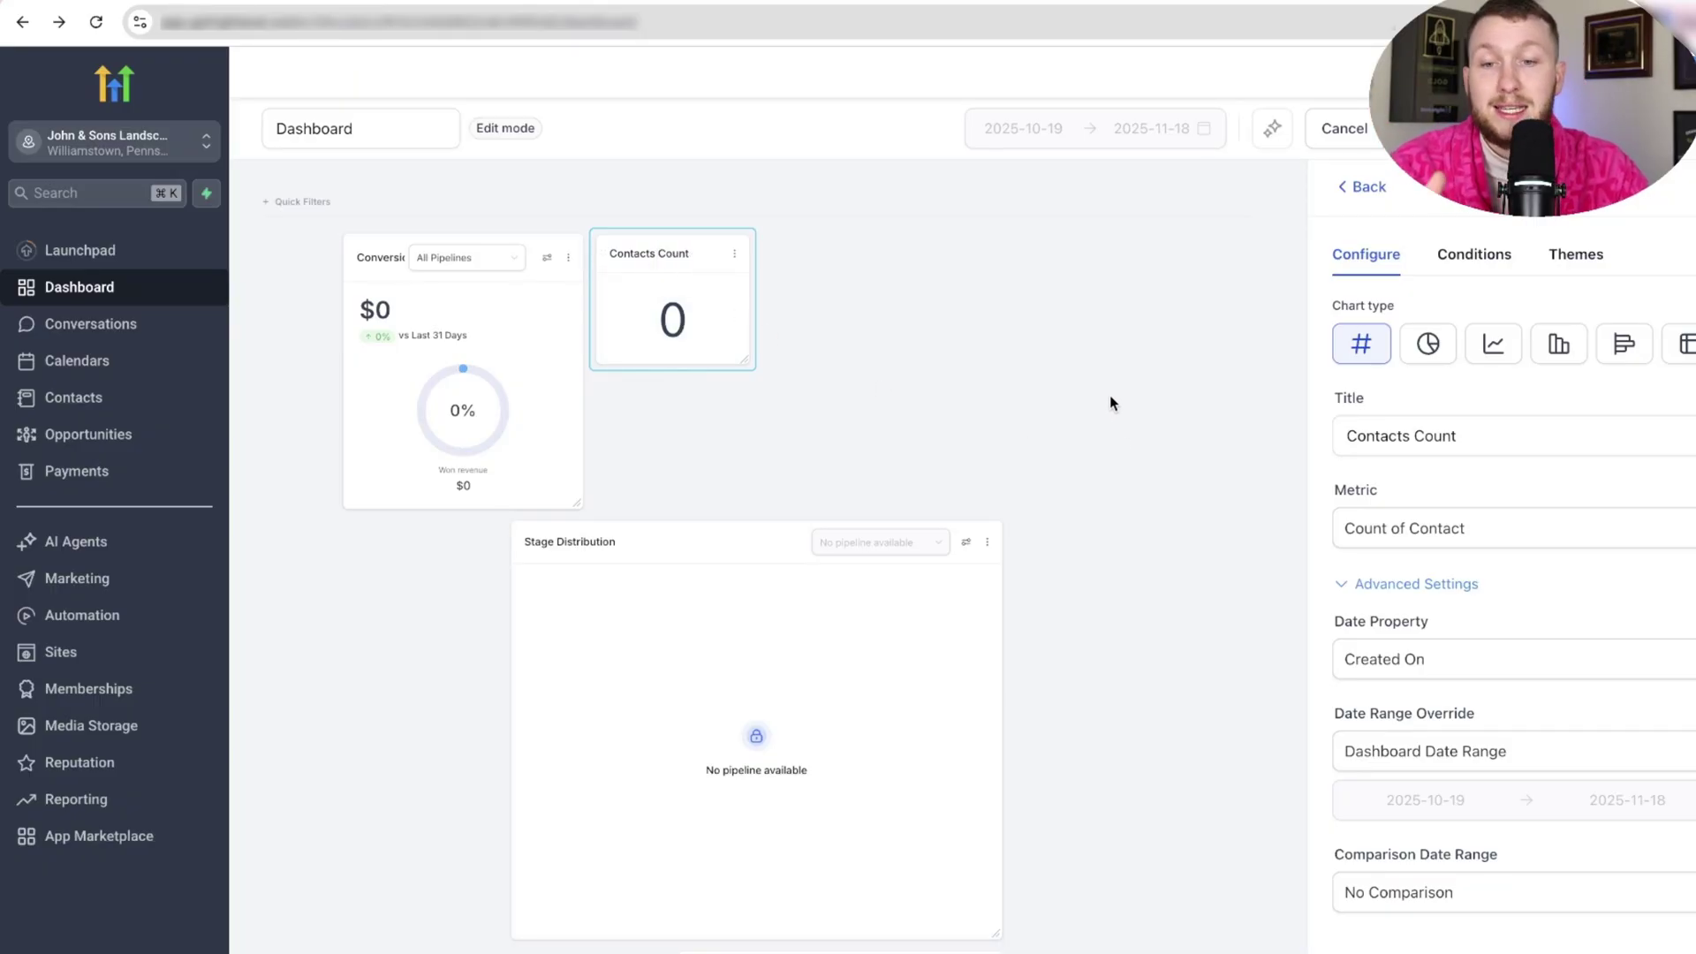
left_click(1363, 186)
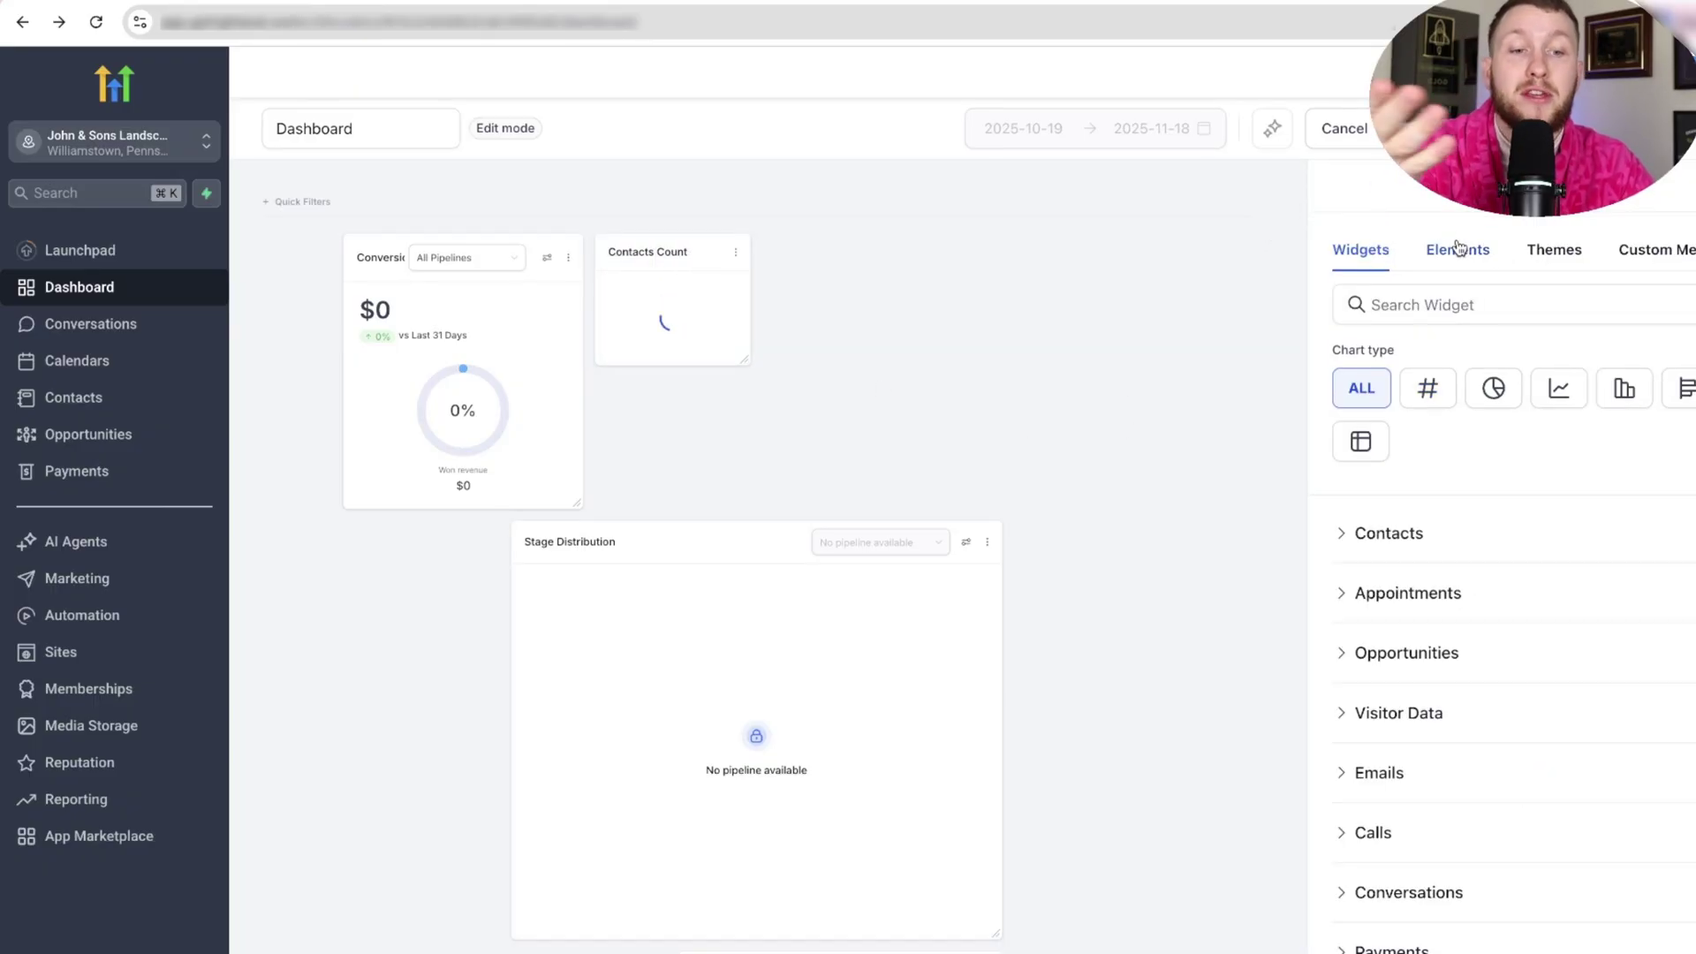
left_click(1391, 534)
scroll(1502, 733, "down", 5)
scroll(1491, 758, "down", 5)
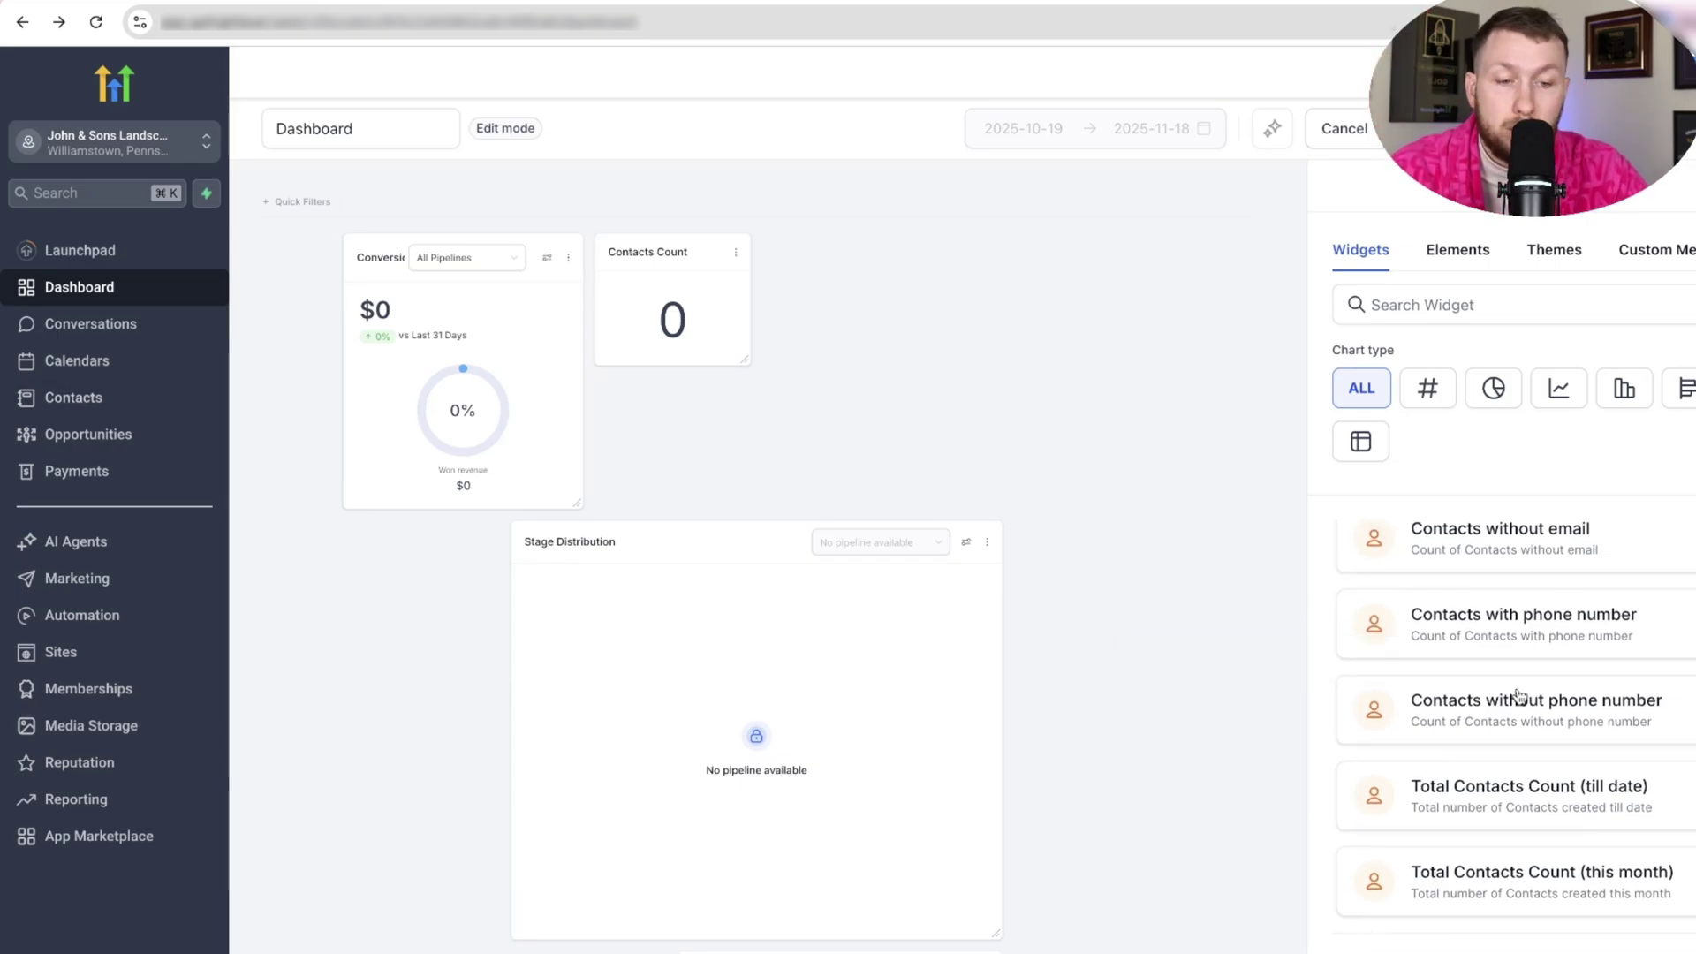
scroll(1493, 693, "down", 5)
scroll(1501, 692, "up", 3)
left_click(1453, 727)
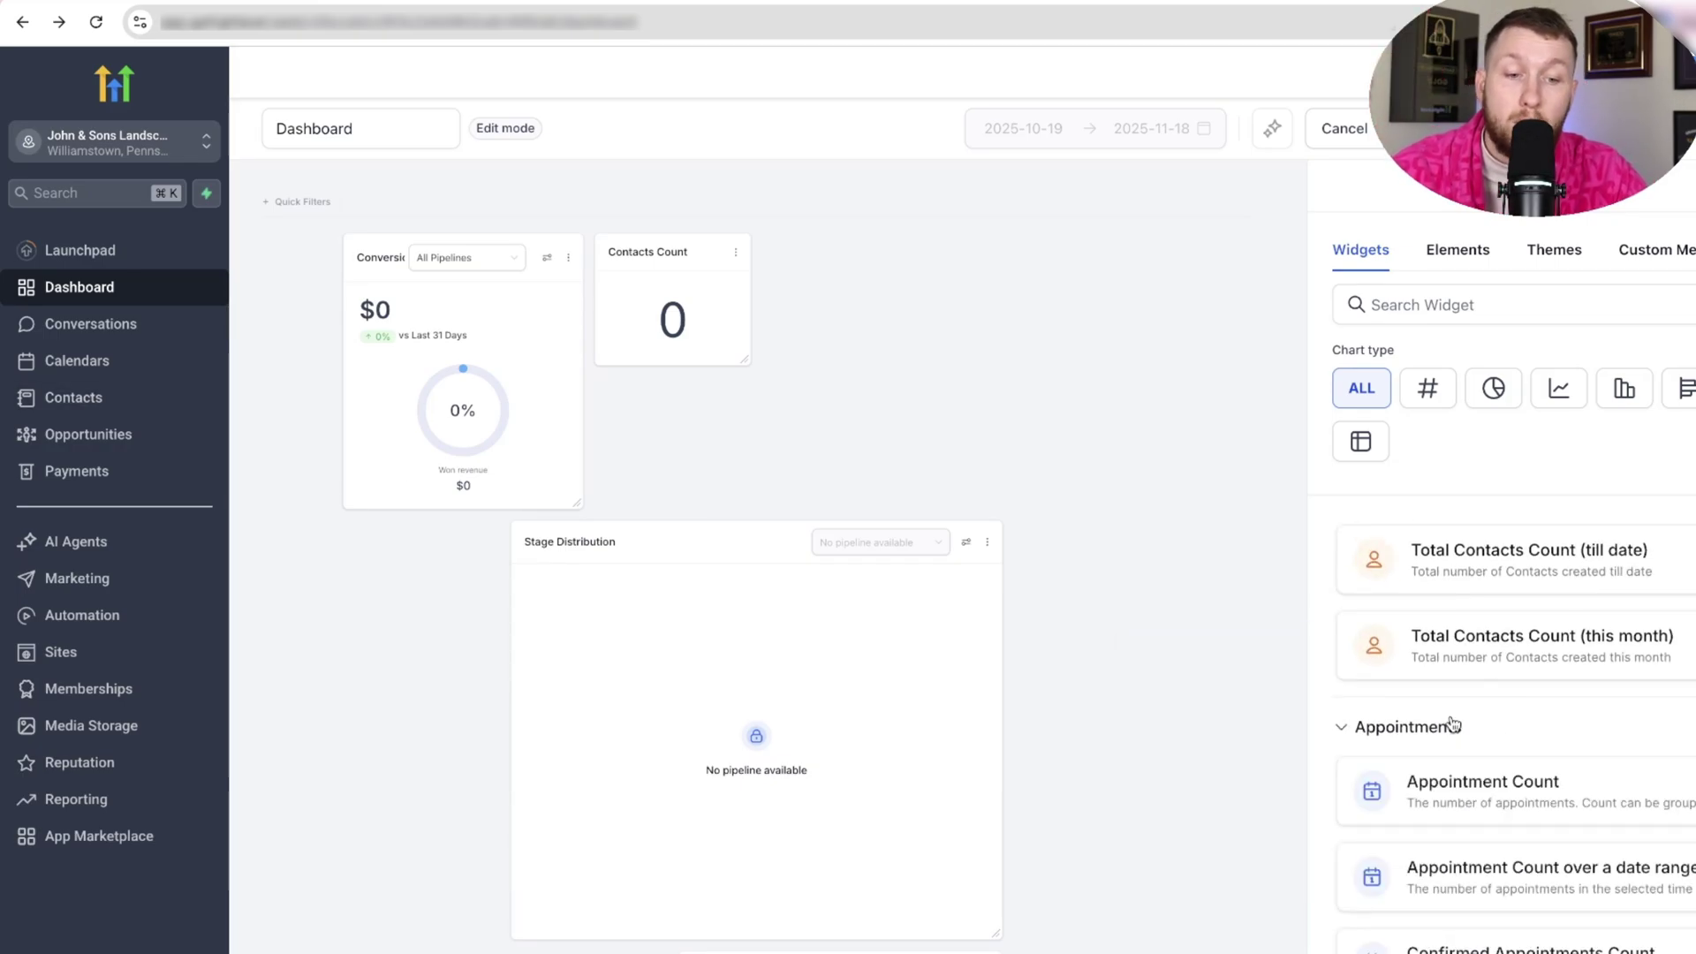
scroll(1501, 839, "up", 3)
scroll(1599, 814, "down", 10)
scroll(1599, 834, "down", 6)
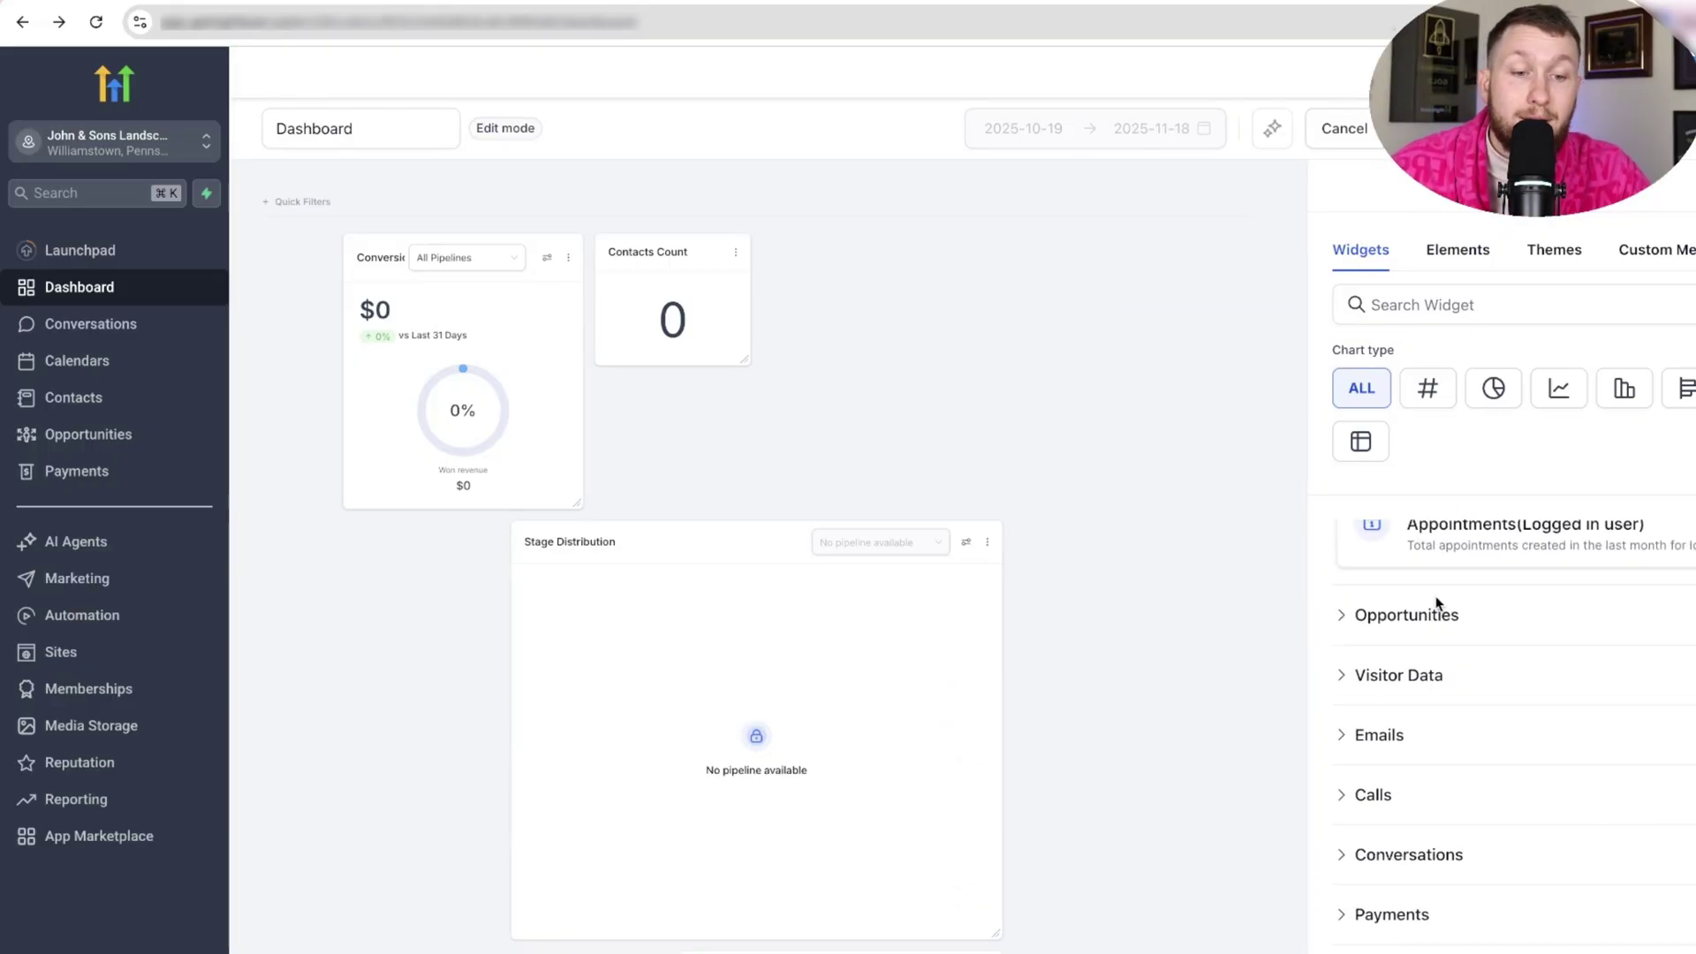
left_click(1439, 616)
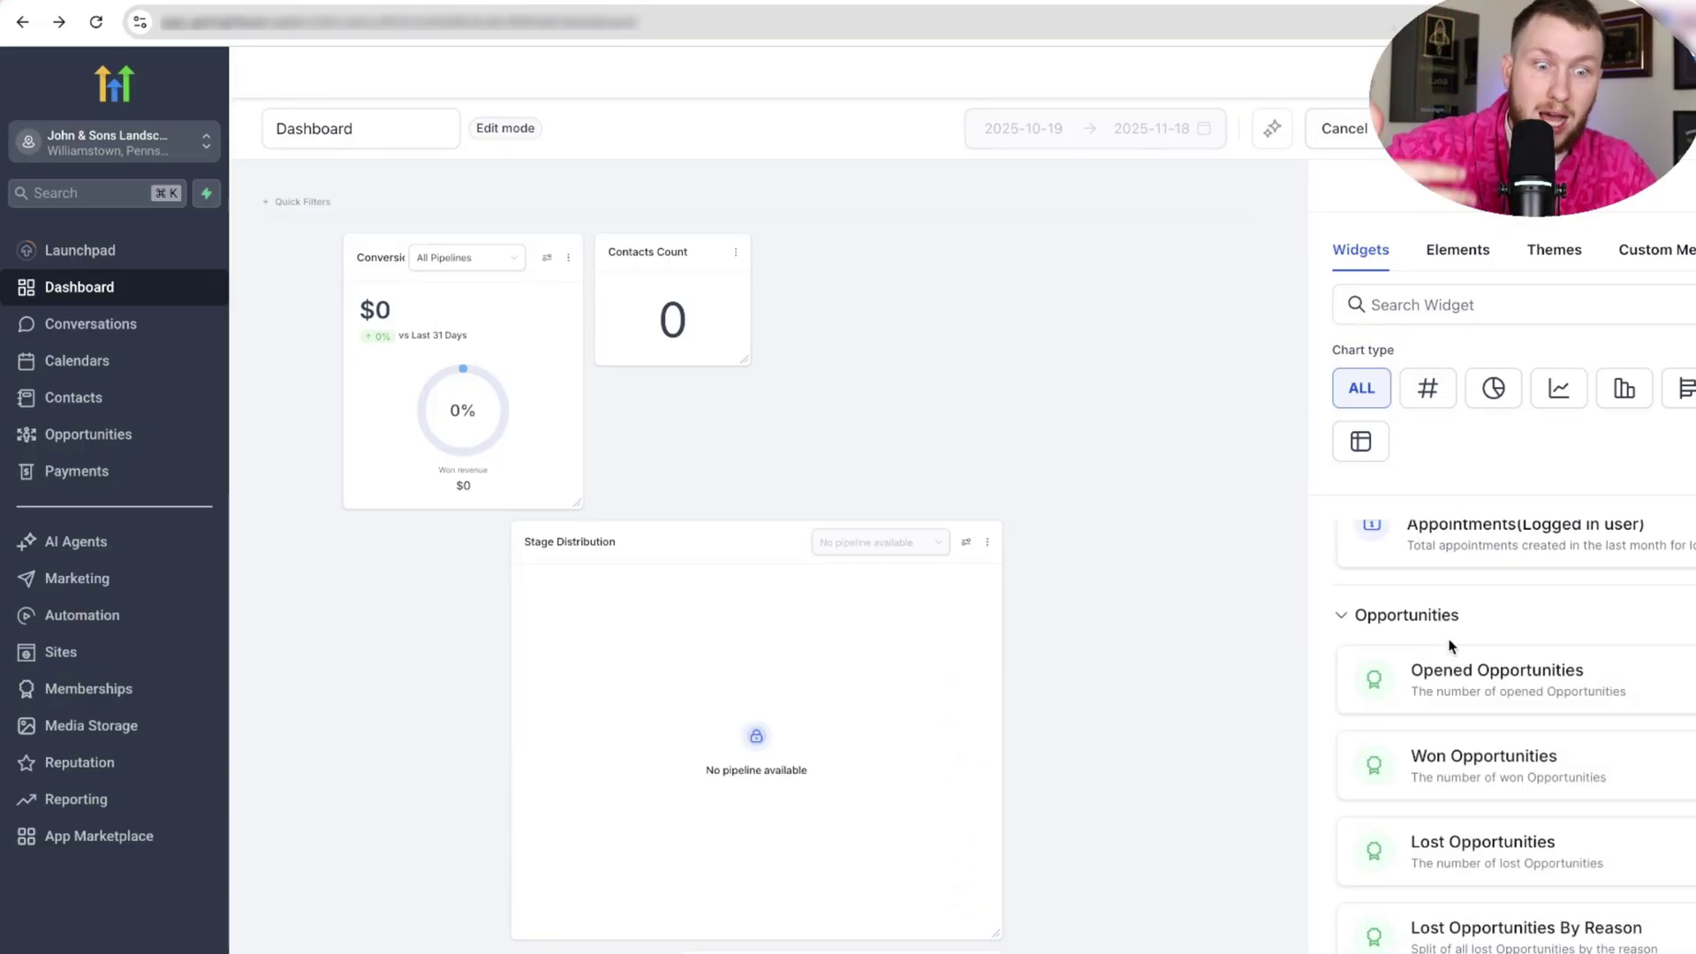
scroll(1450, 647, "down", 5)
scroll(1450, 646, "down", 5)
left_click(1438, 617)
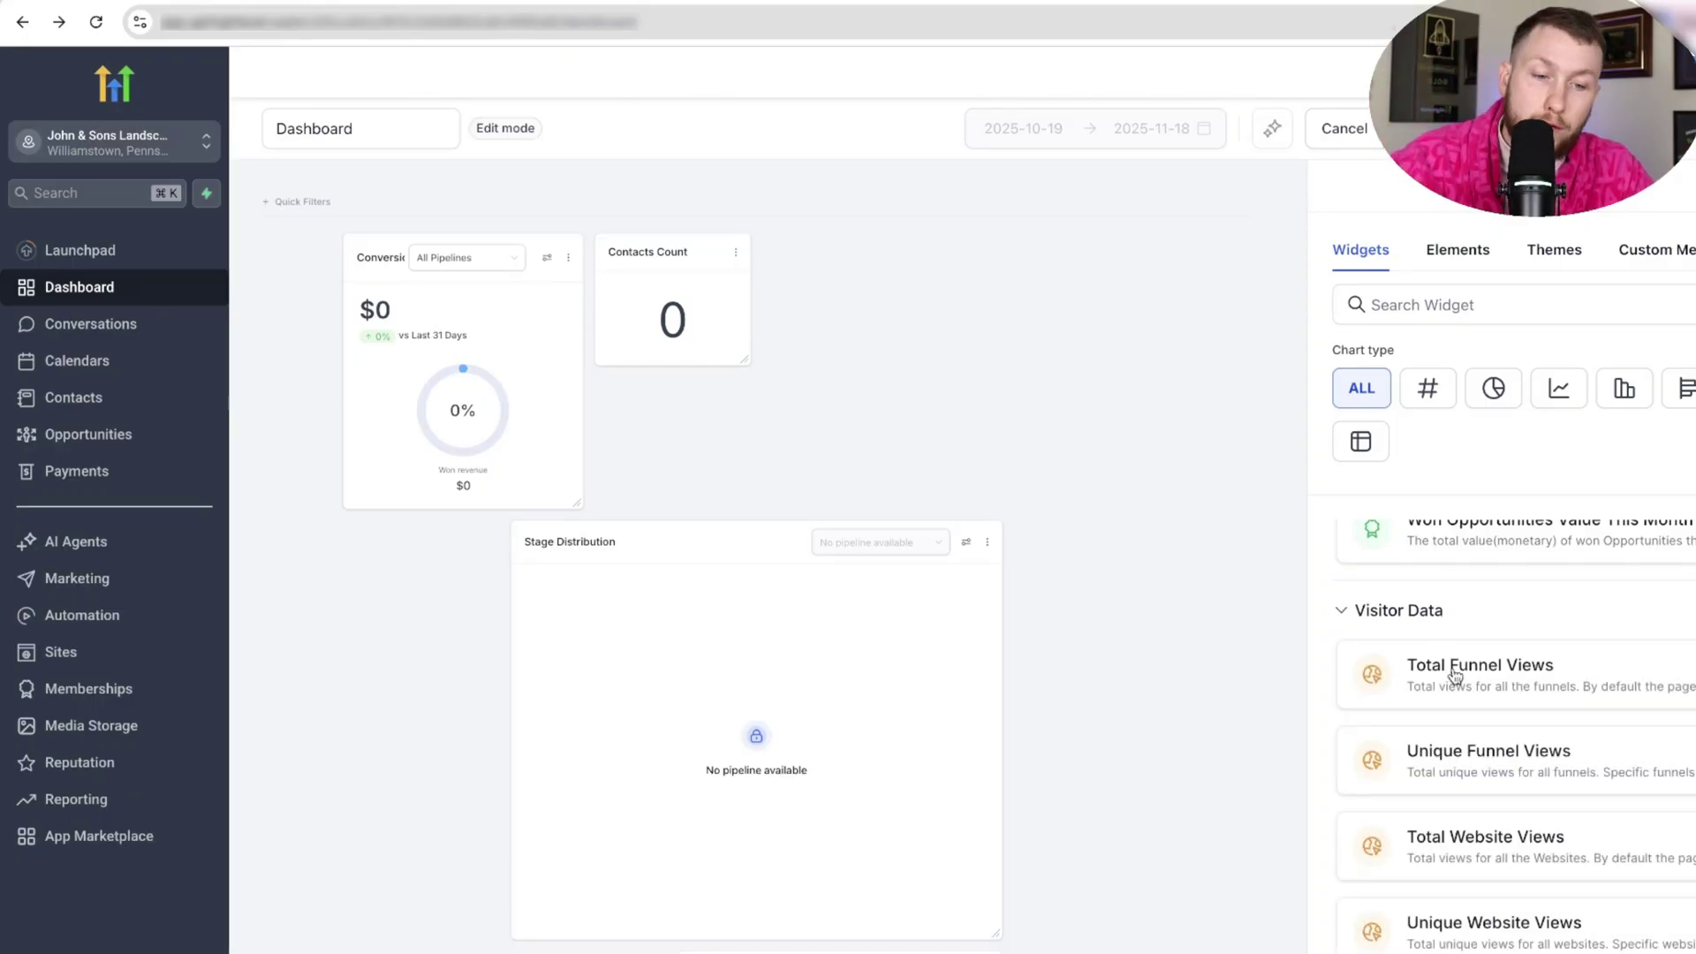
scroll(1462, 680, "down", 10)
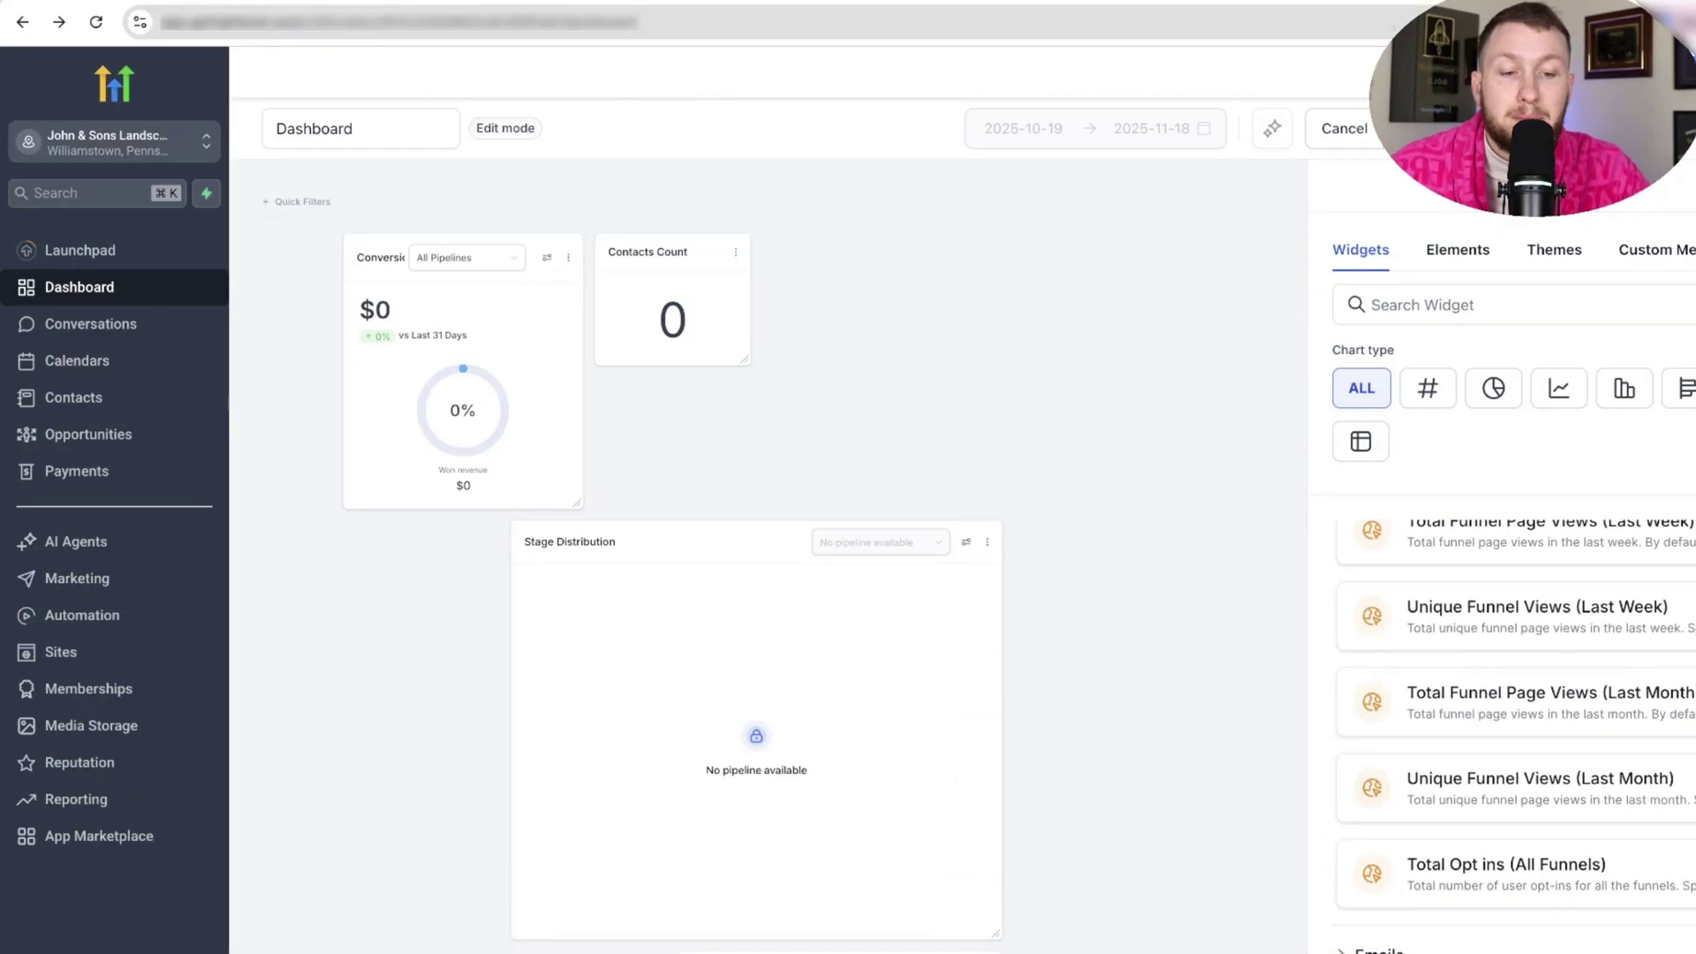
scroll(1601, 773, "down", 10)
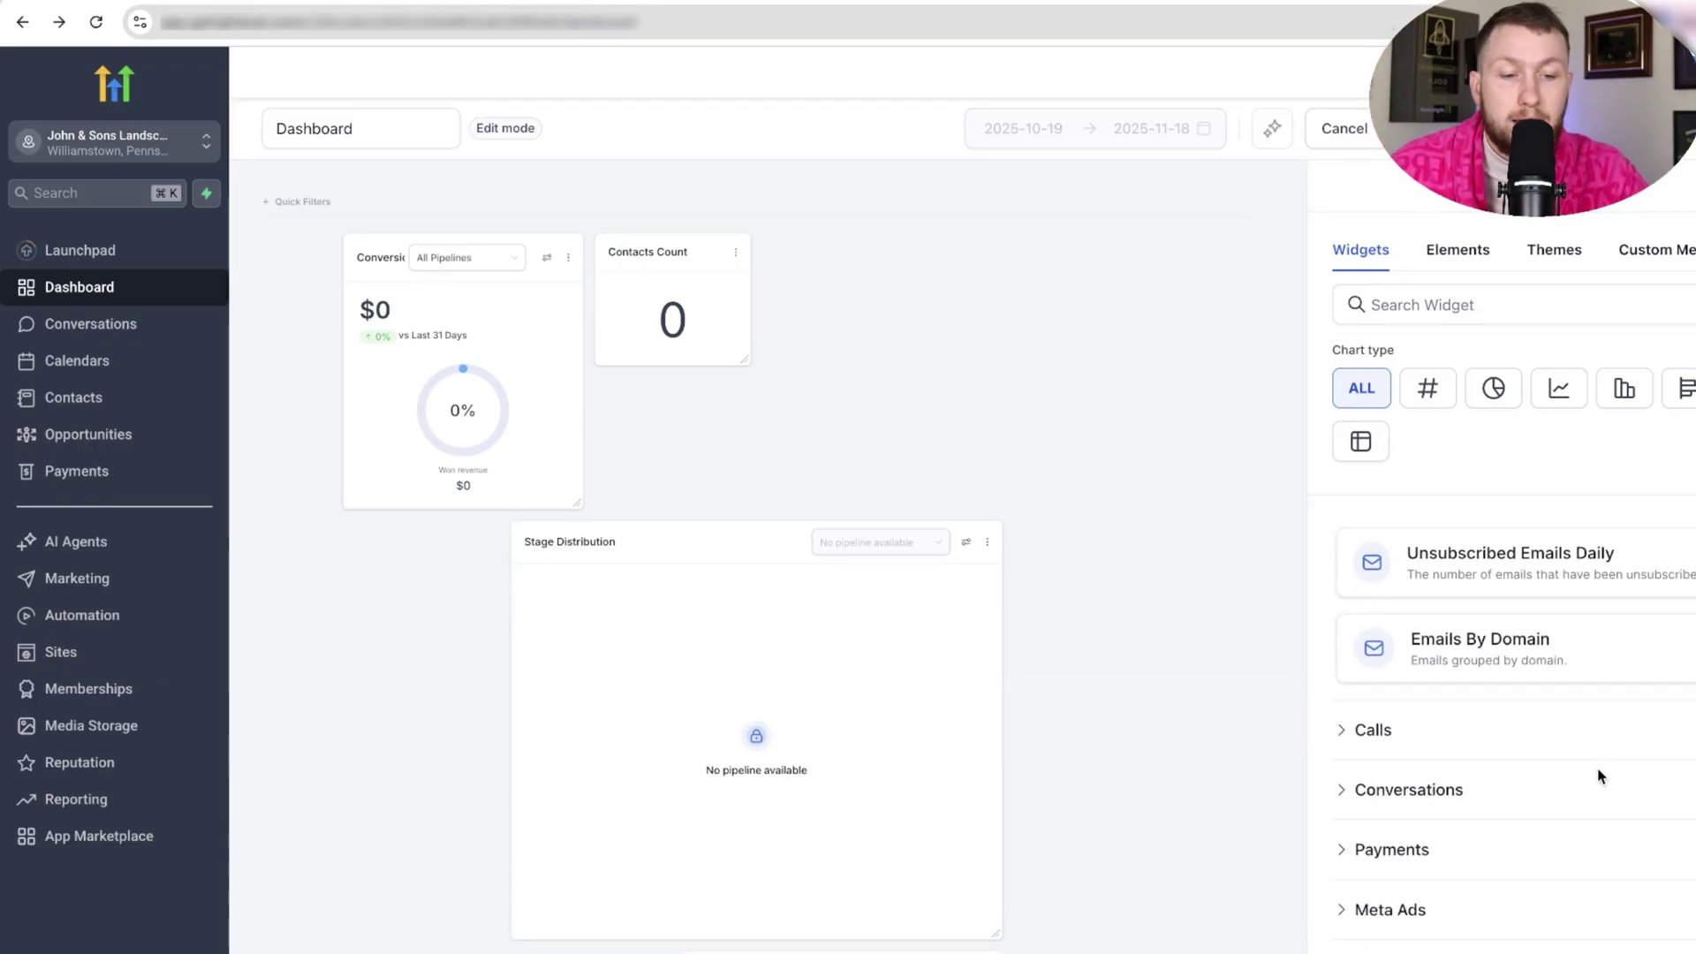
left_click(1375, 747)
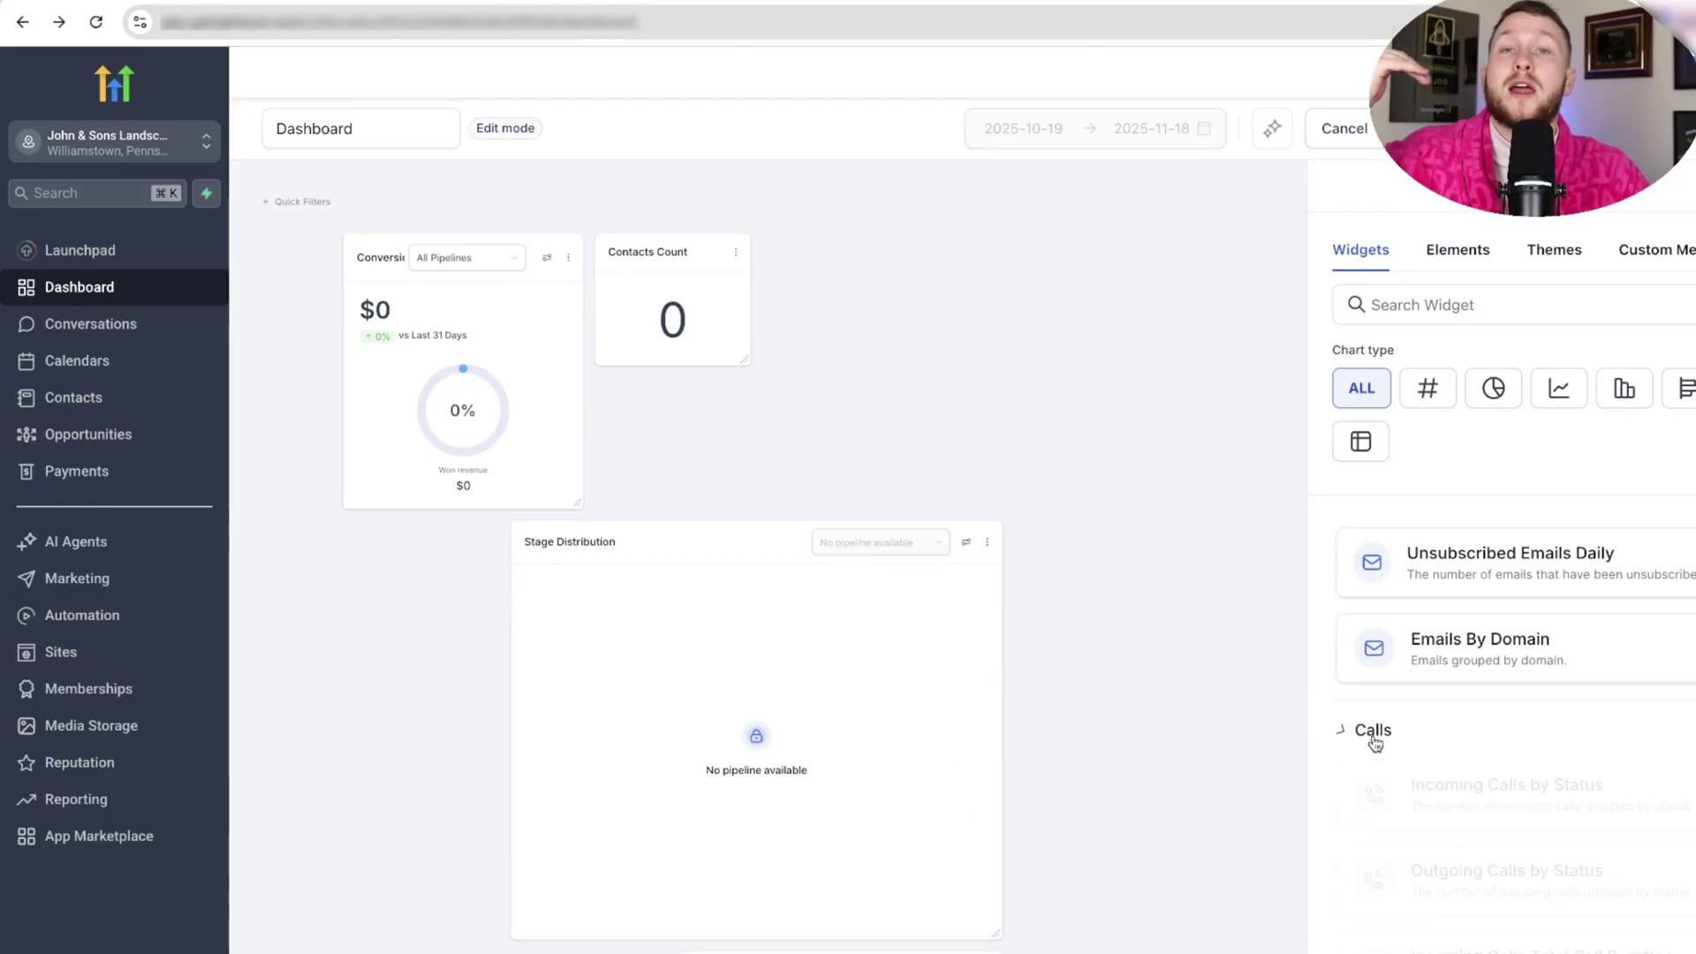
scroll(1501, 746, "down", 4)
scroll(1504, 751, "down", 8)
left_click(1446, 805)
scroll(1466, 806, "down", 3)
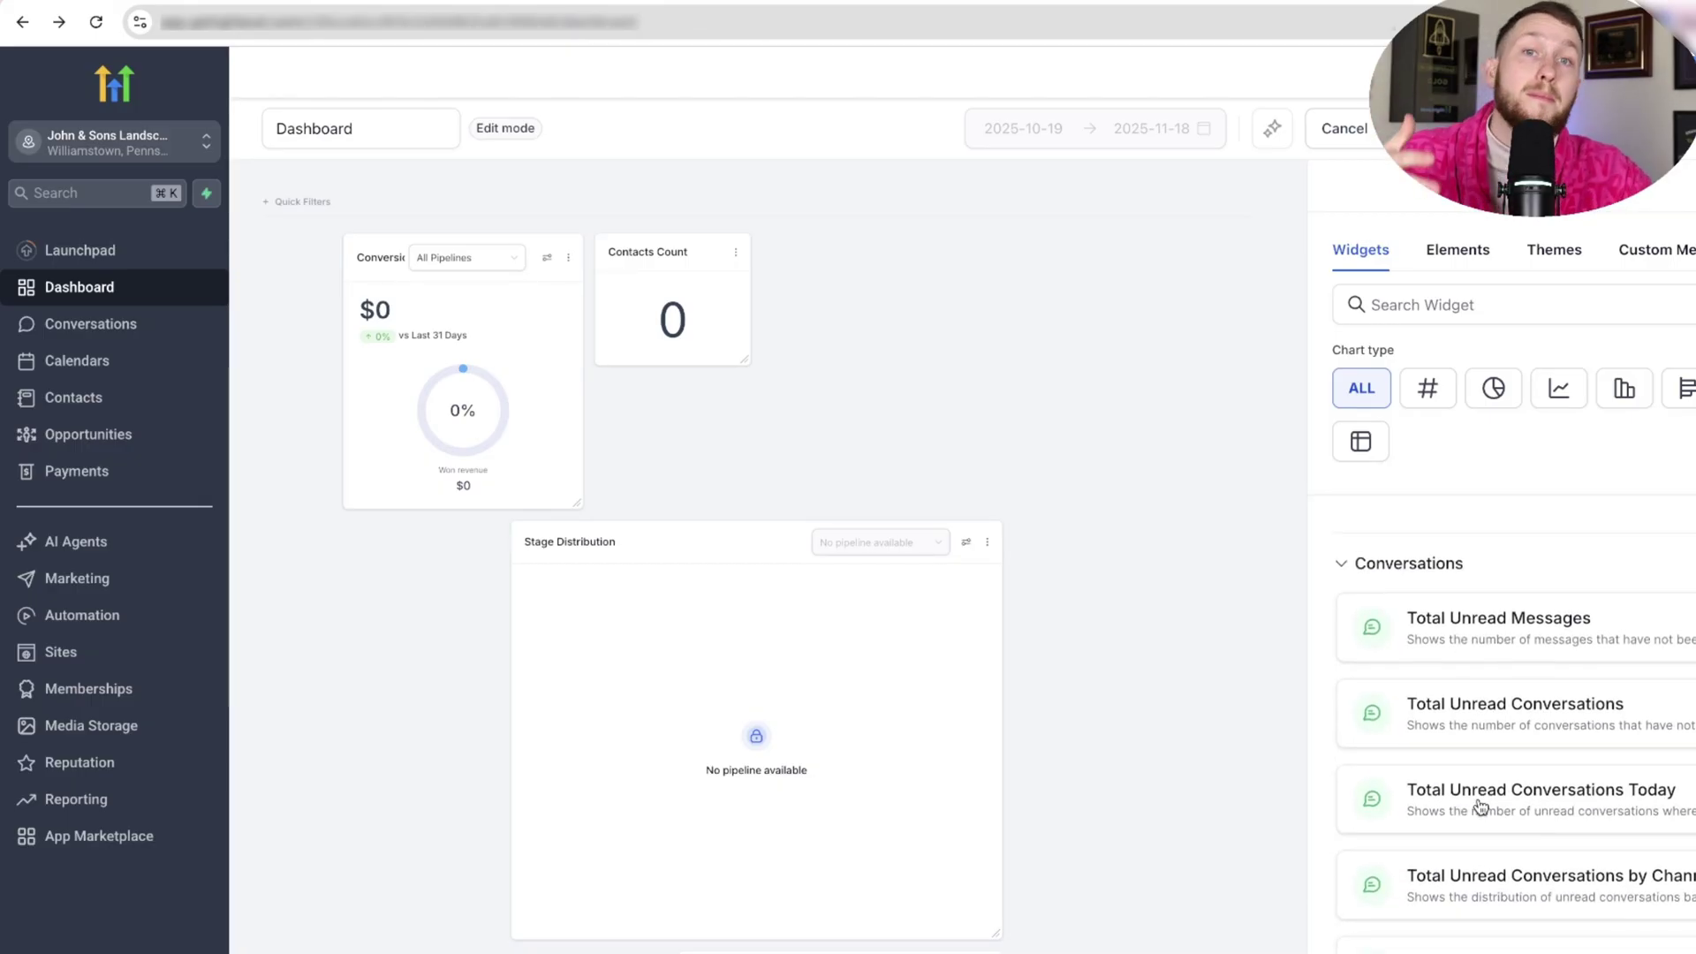
scroll(1502, 802, "down", 8)
scroll(1506, 801, "down", 1)
left_click(1416, 855)
scroll(1590, 795, "down", 5)
scroll(1596, 790, "up", 2)
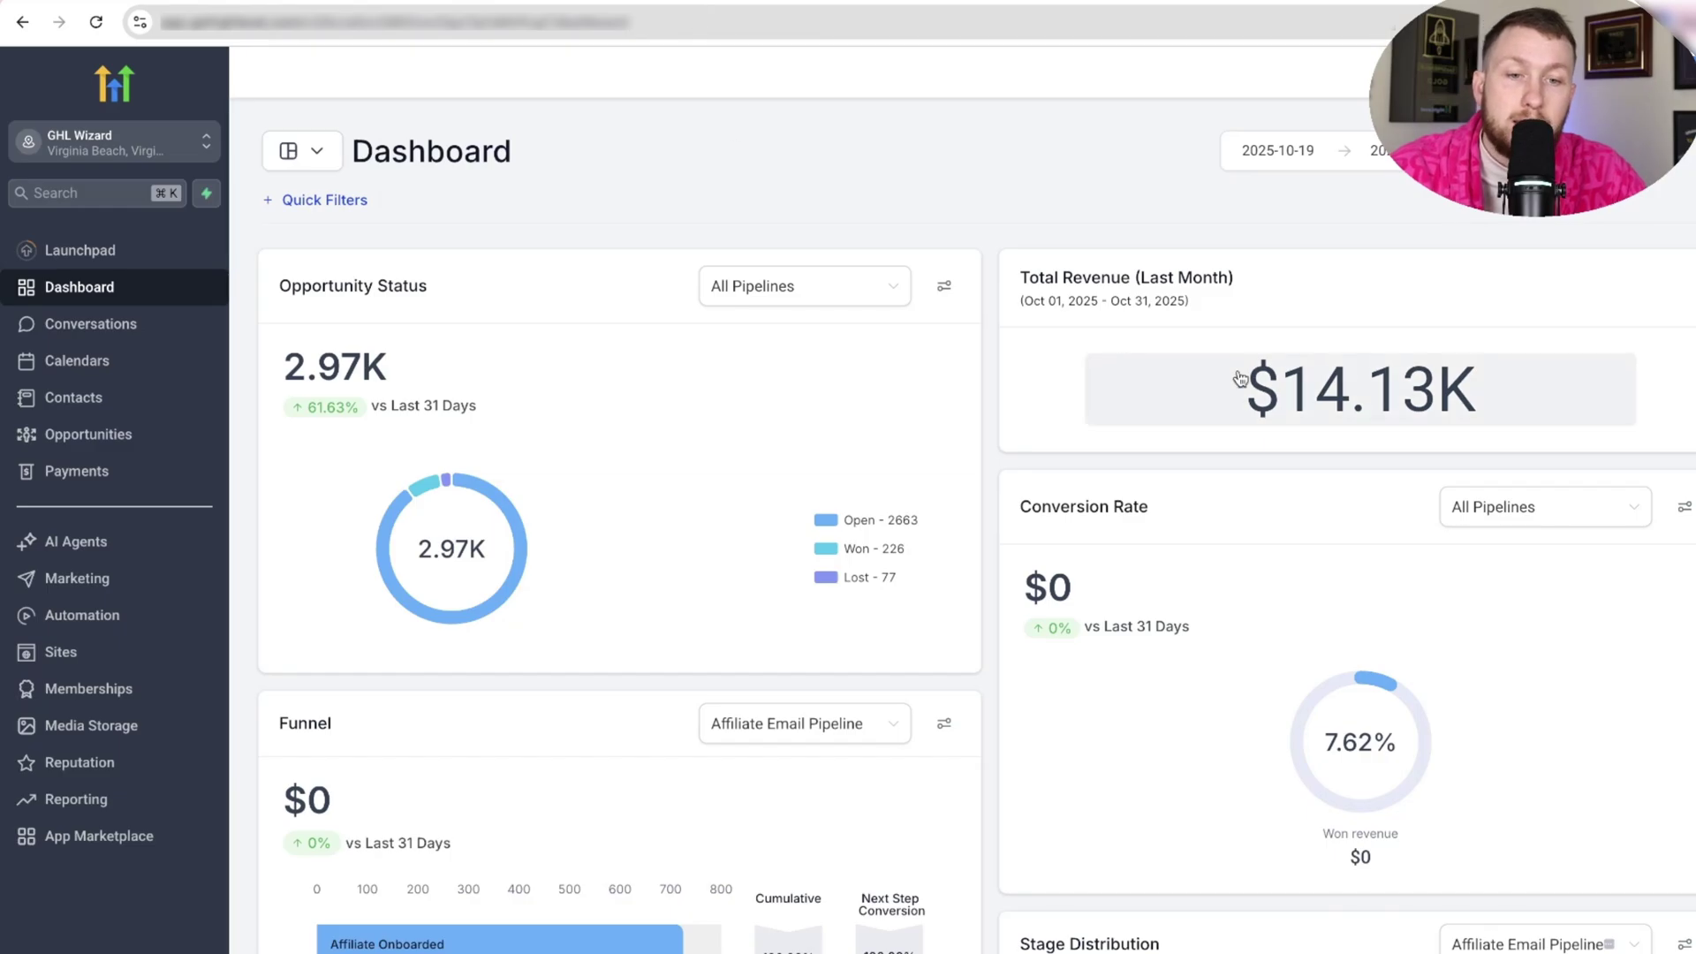
mouse_move(1317, 435)
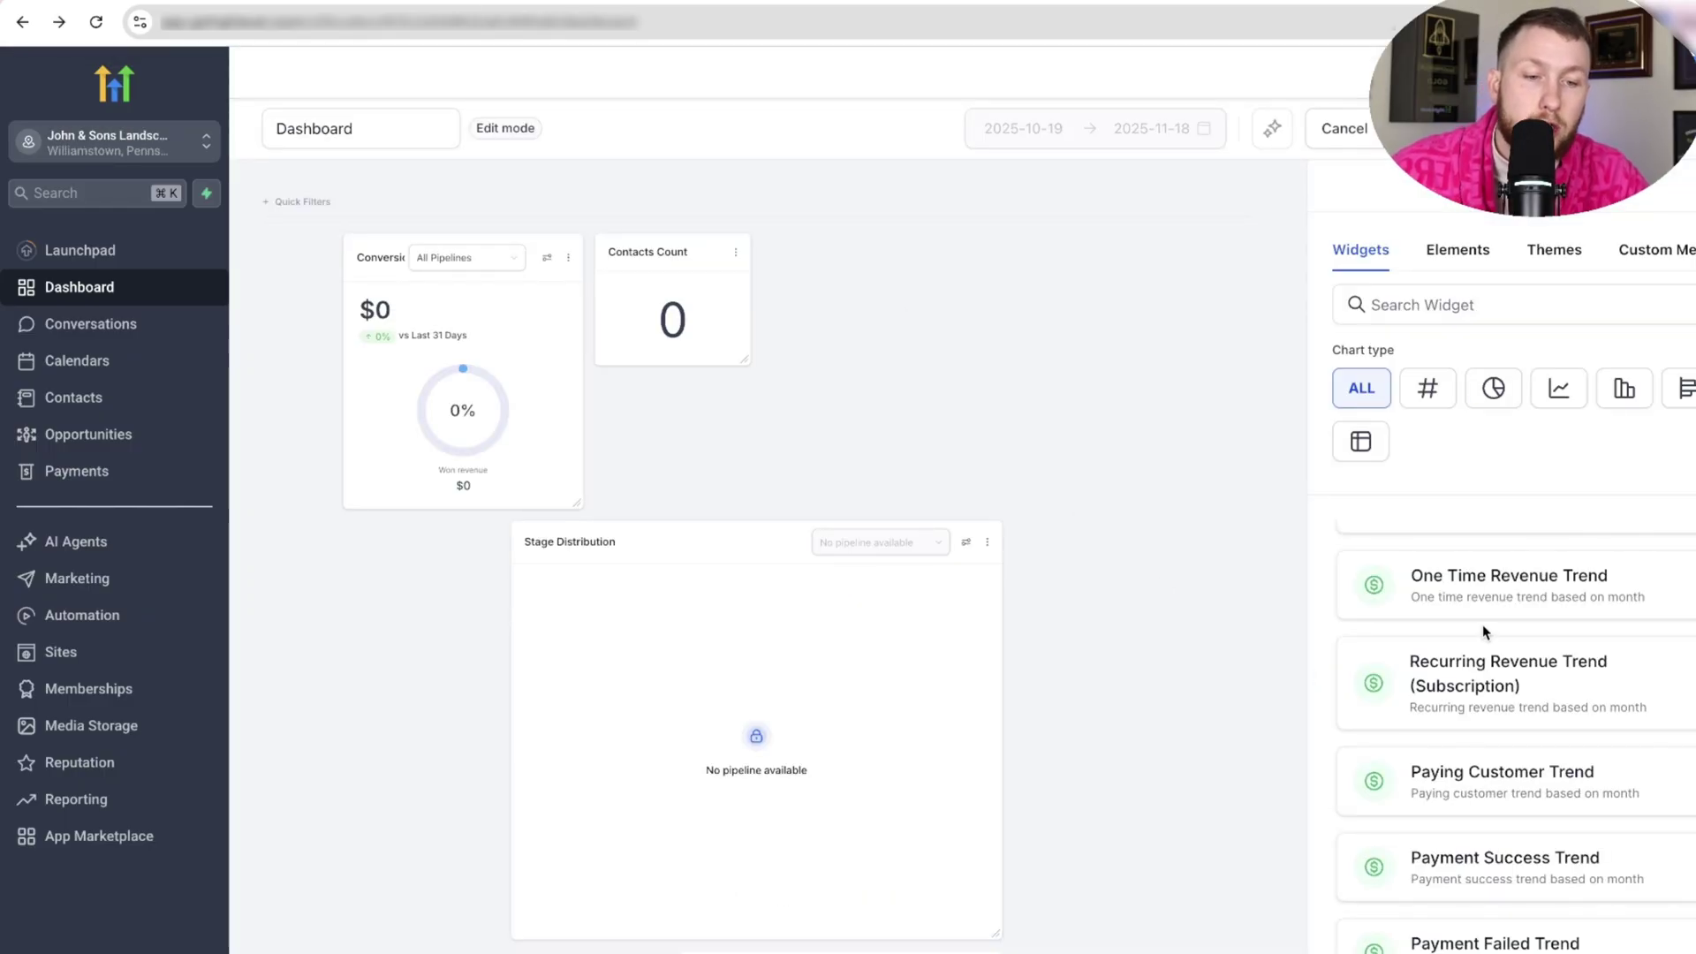
scroll(1484, 631, "down", 5)
scroll(1548, 719, "up", 1)
scroll(1548, 727, "down", 2)
scroll(1548, 730, "up", 1)
scroll(1499, 795, "down", 1)
scroll(1495, 919, "down", 12)
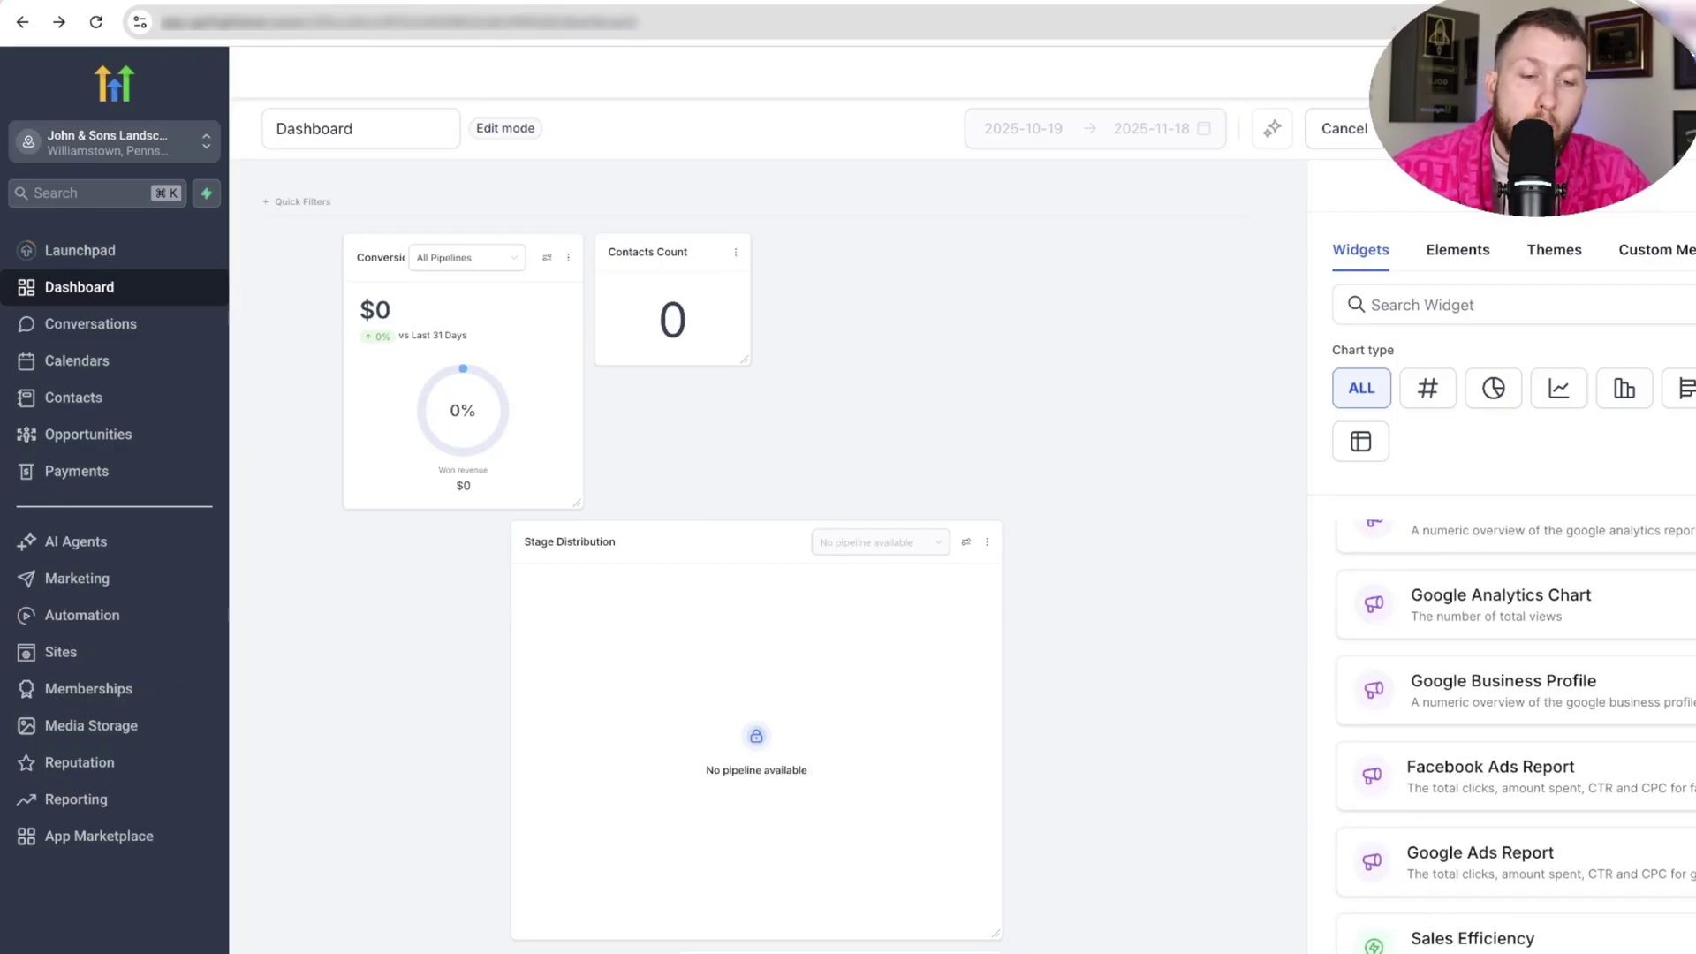
scroll(1449, 894, "down", 5)
scroll(1466, 875, "up", 15)
scroll(1484, 786, "up", 12)
scroll(1459, 810, "up", 15)
scroll(1462, 810, "up", 12)
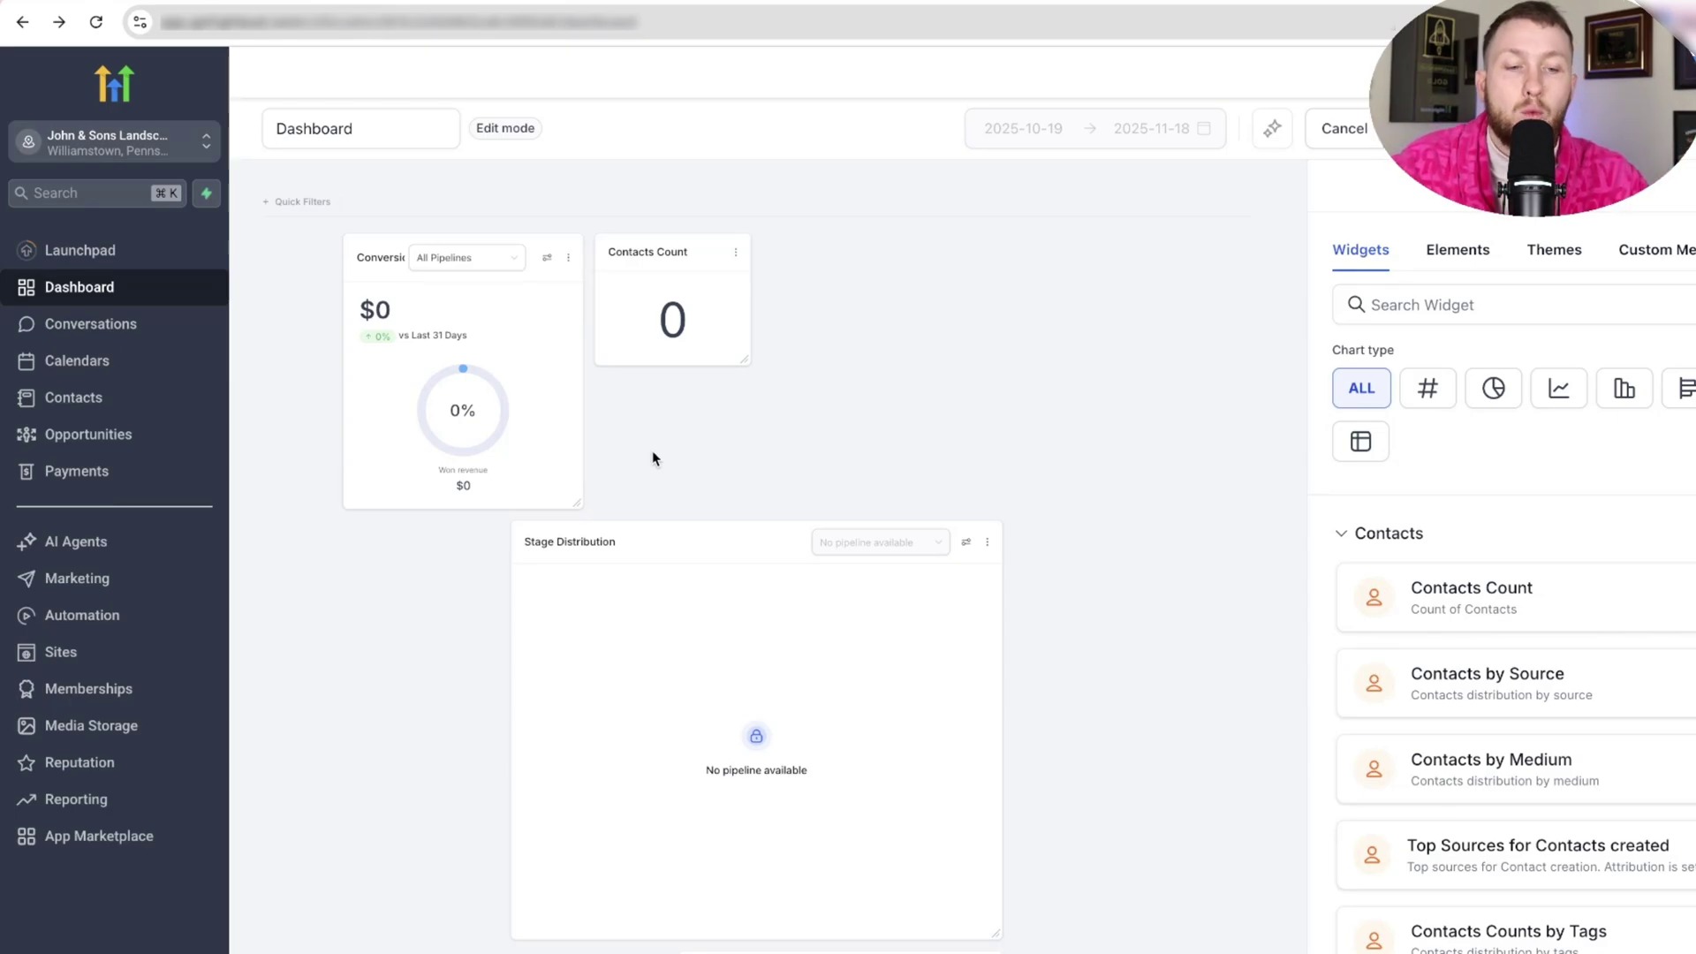
- Collapse the Contacts, Appointments, Opportunities, Visitor Data, Emails, Calls and Conversations categories
left_click(1398, 543)
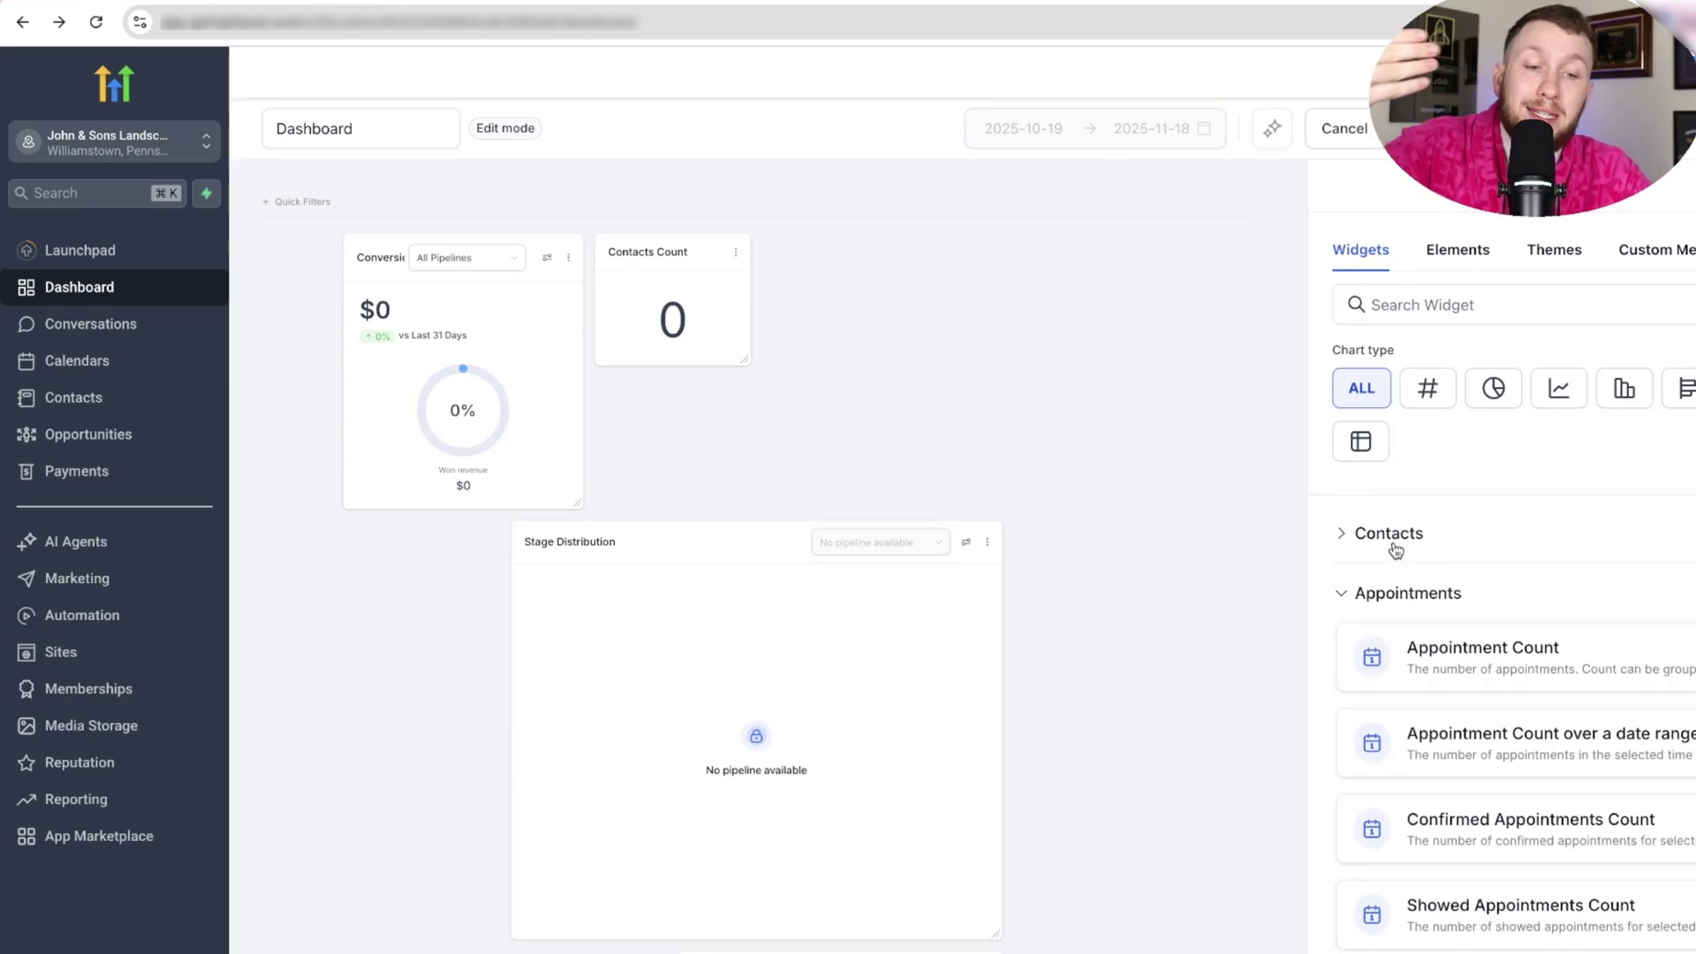
left_click(1405, 593)
left_click(1404, 652)
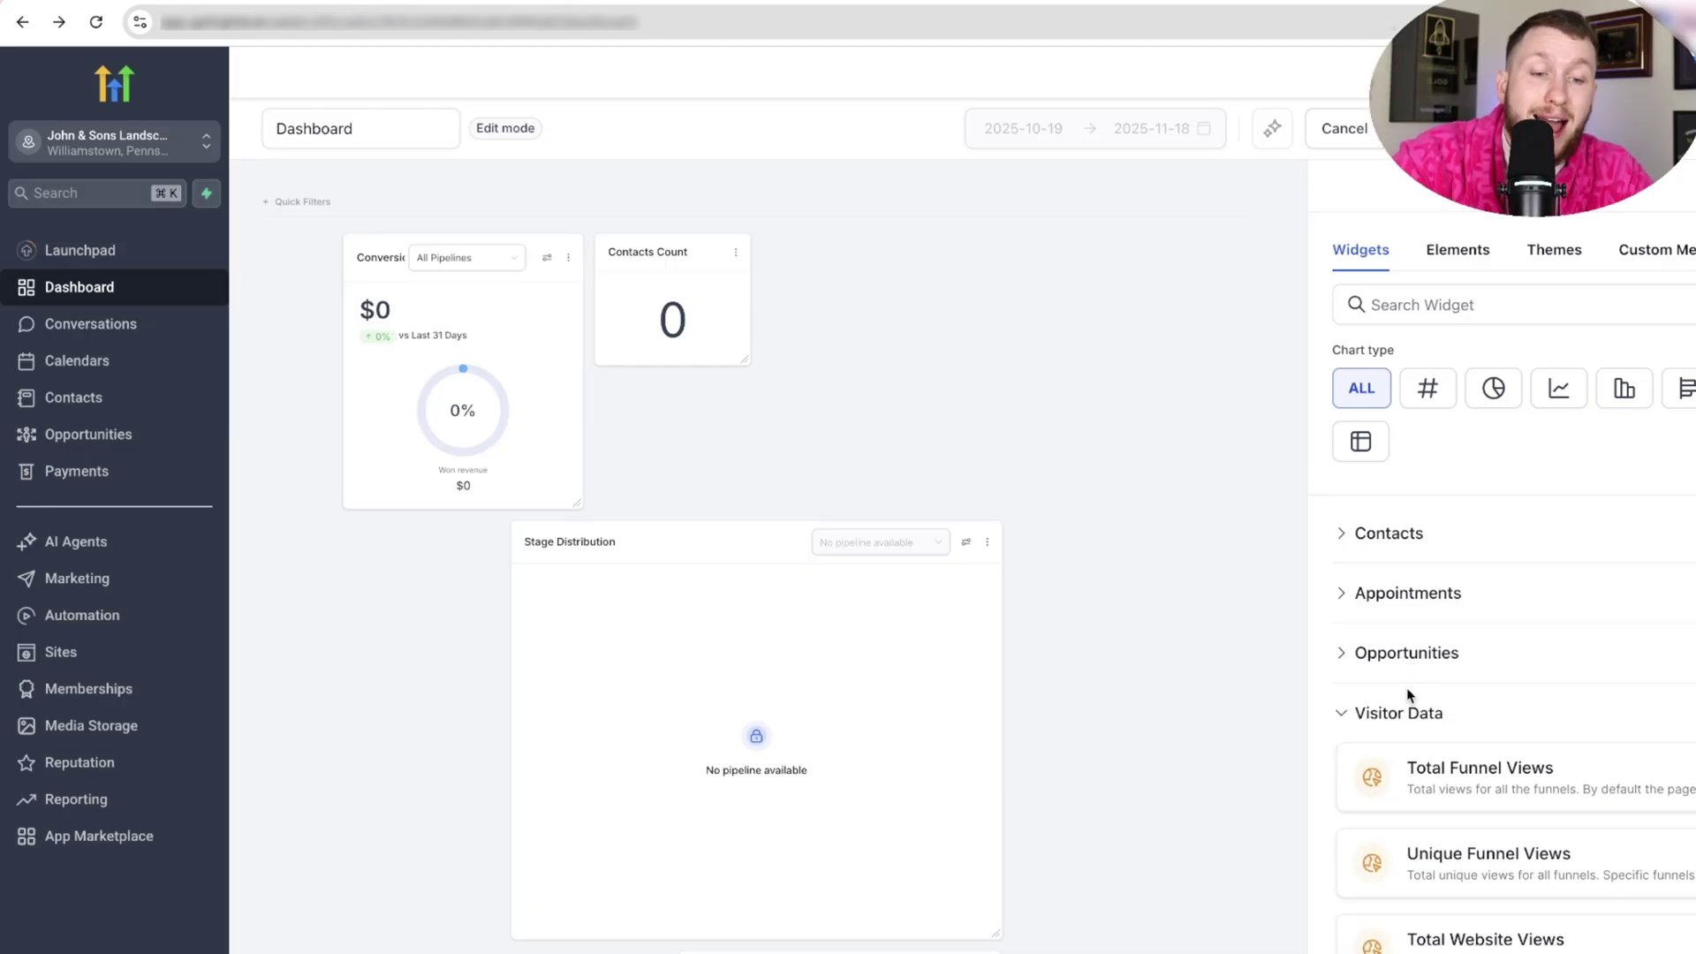
left_click(1412, 713)
left_click(1423, 784)
scroll(1405, 707, "down", 3)
left_click(1380, 530)
left_click(1393, 590)
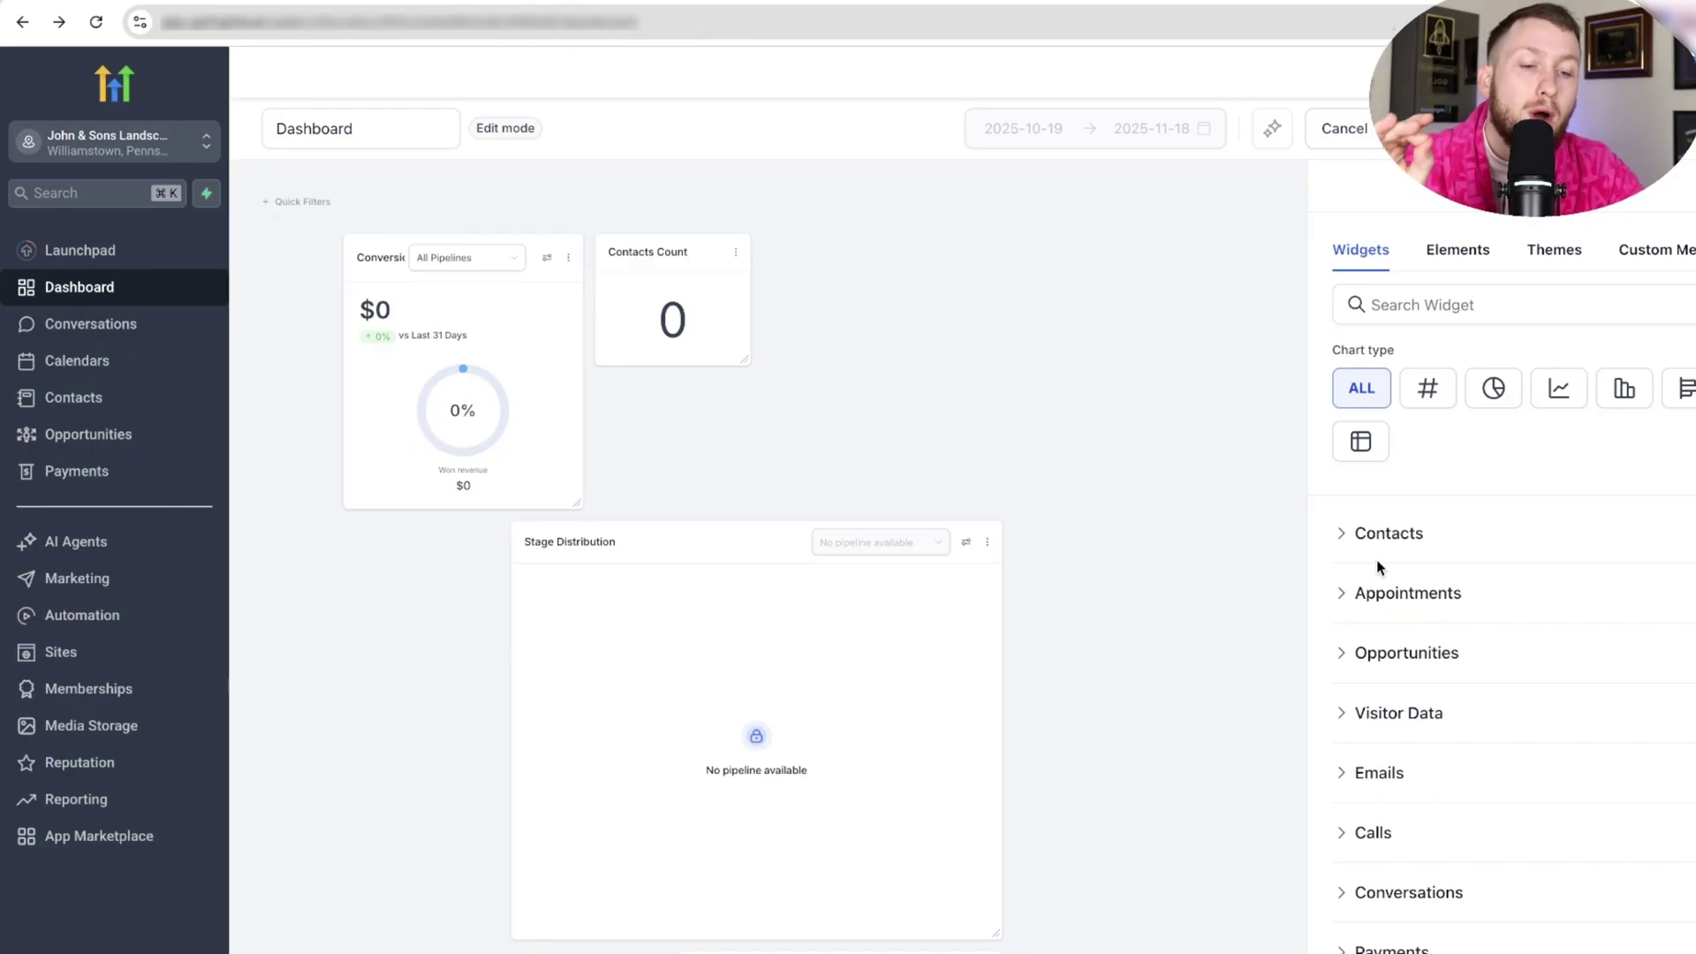
- Expand the Payments category so its revenue widgets are listed
left_click(1457, 610)
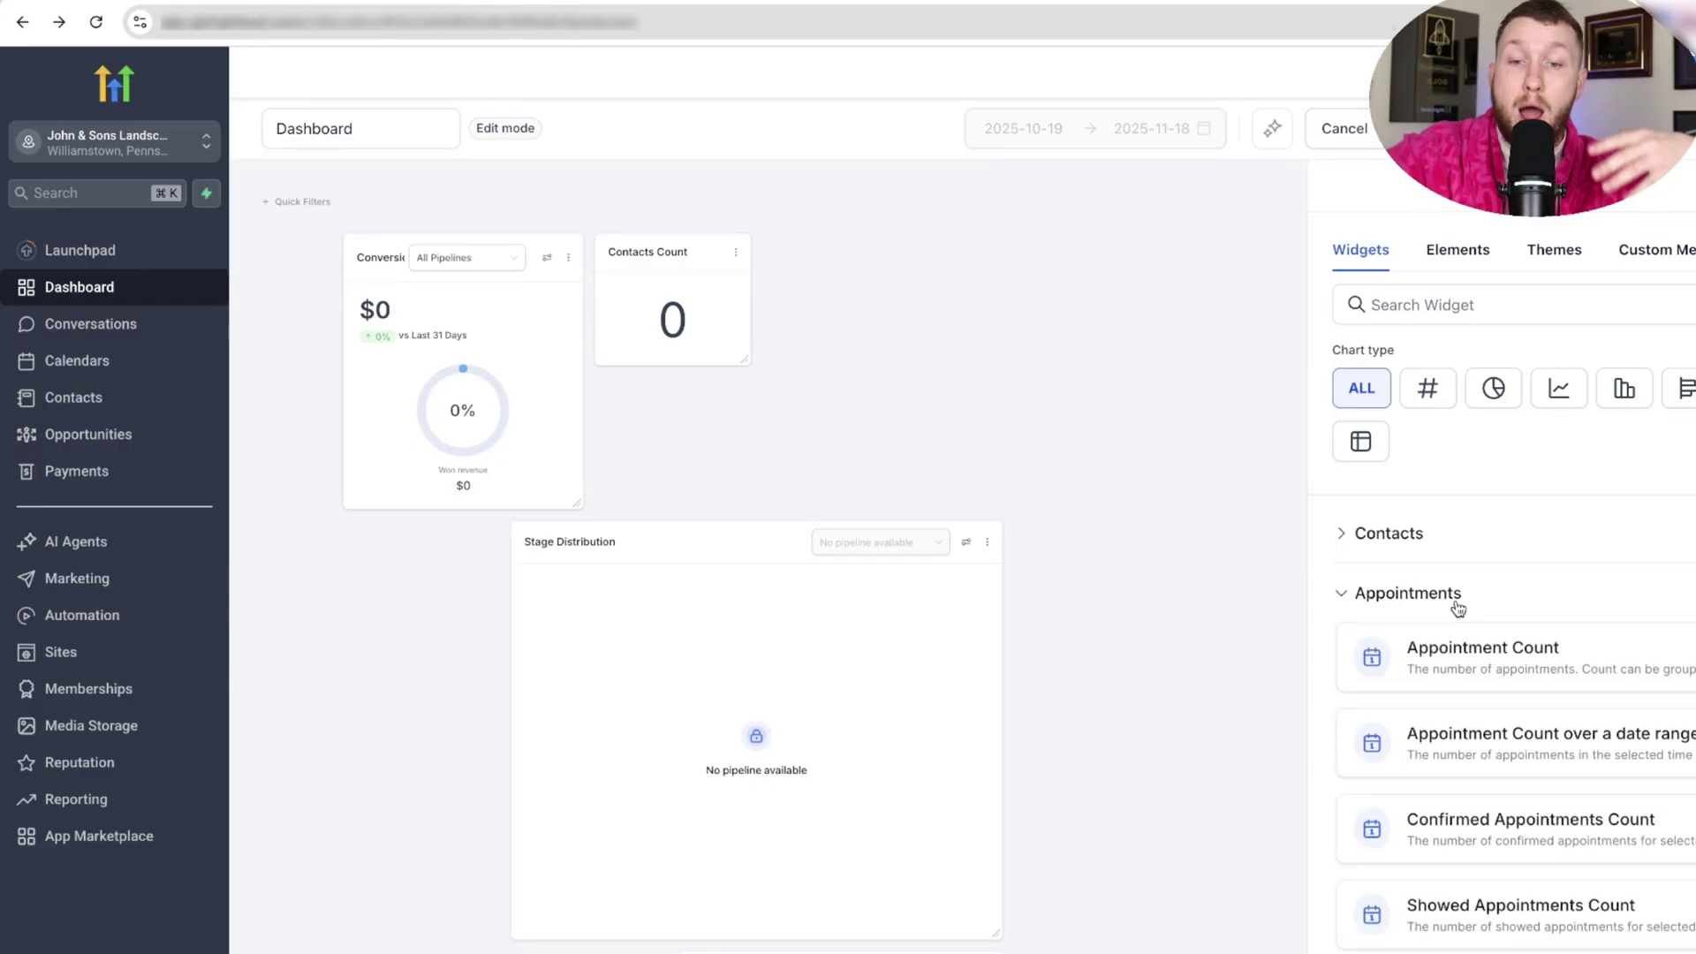
left_click(1458, 610)
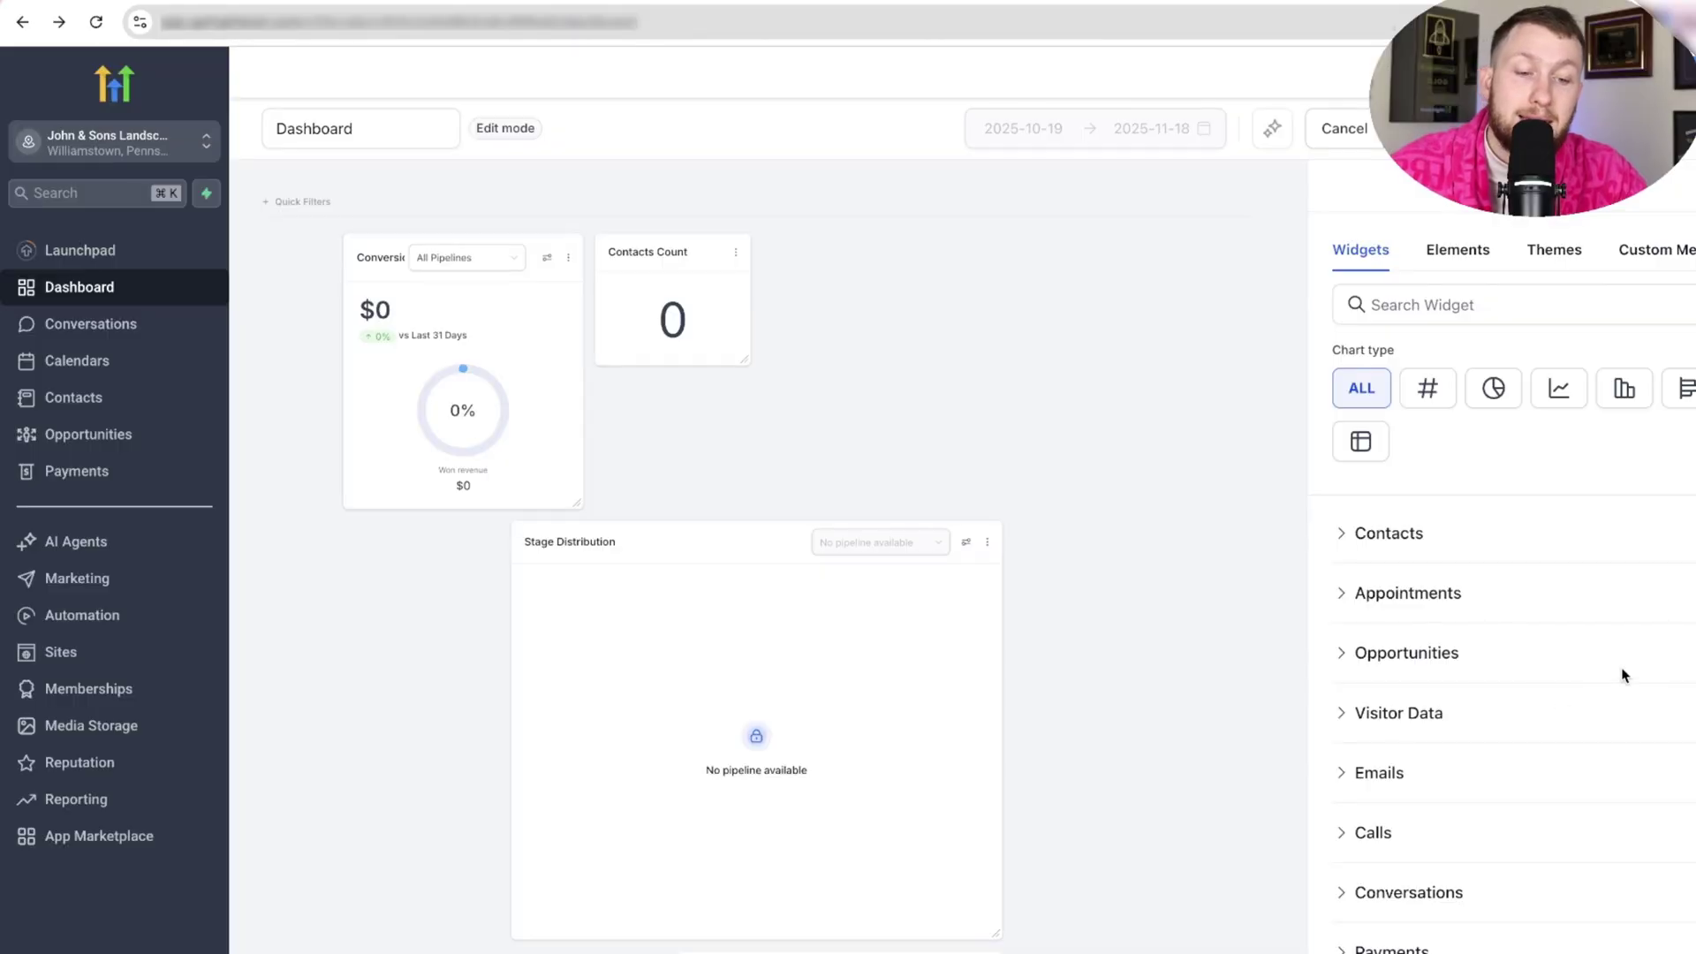
scroll(1375, 758, "down", 1)
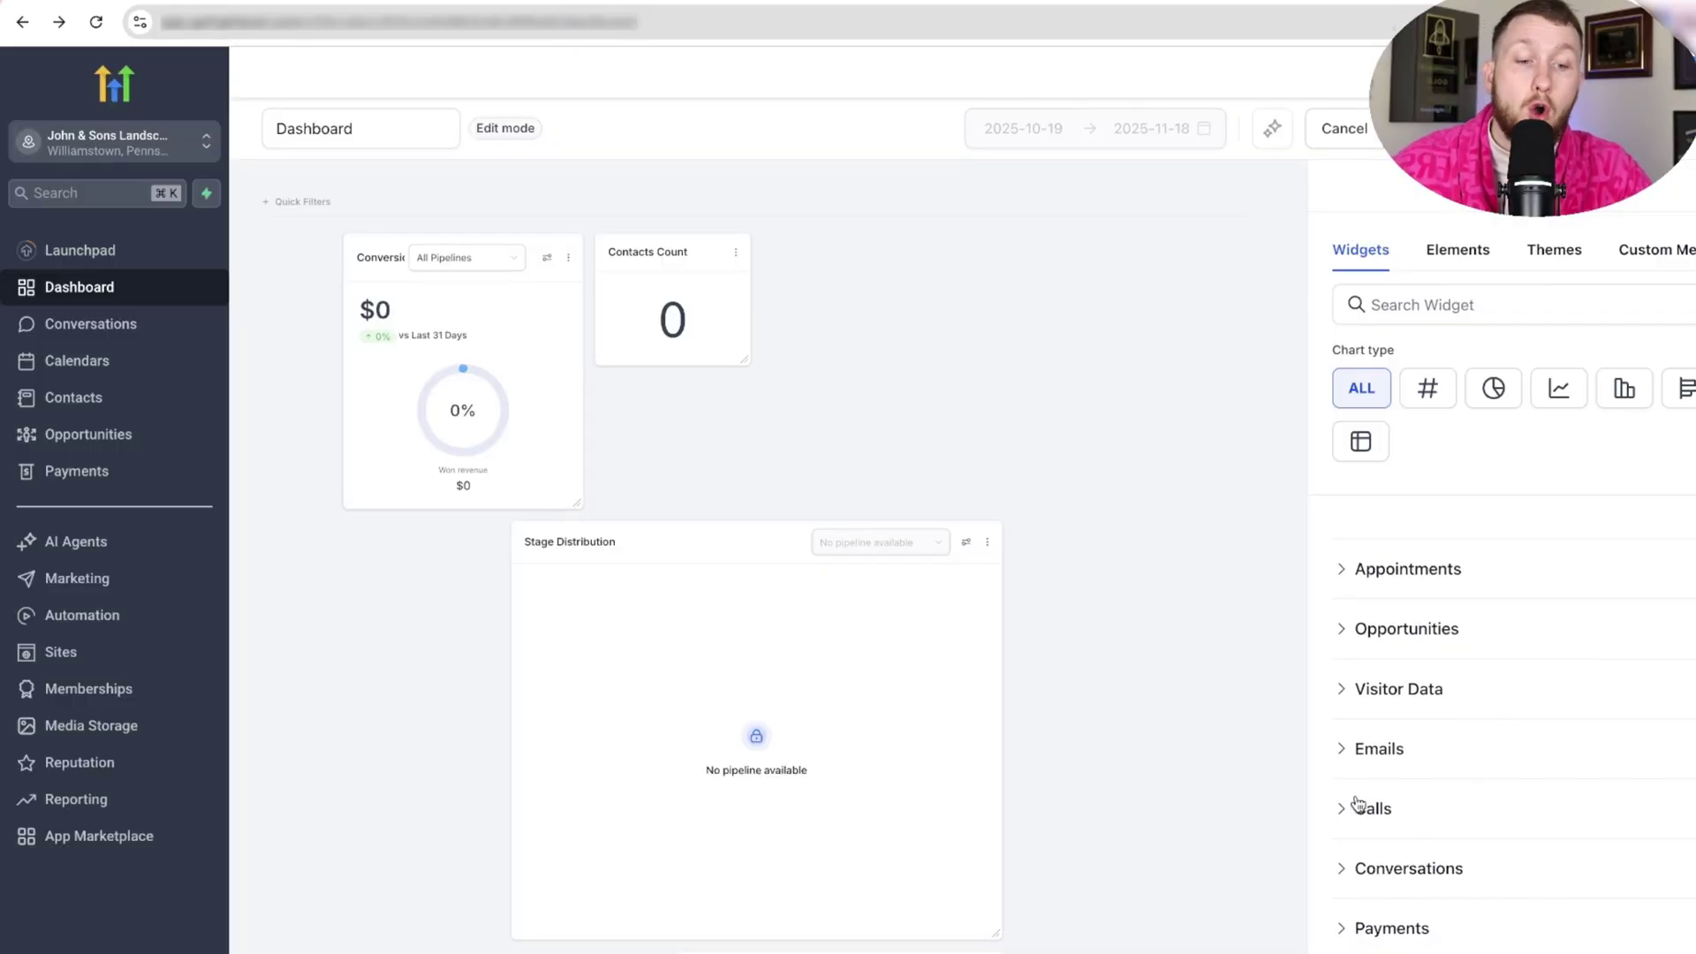
scroll(1431, 830, "down", 1)
left_click(1392, 889)
scroll(1419, 777, "down", 2)
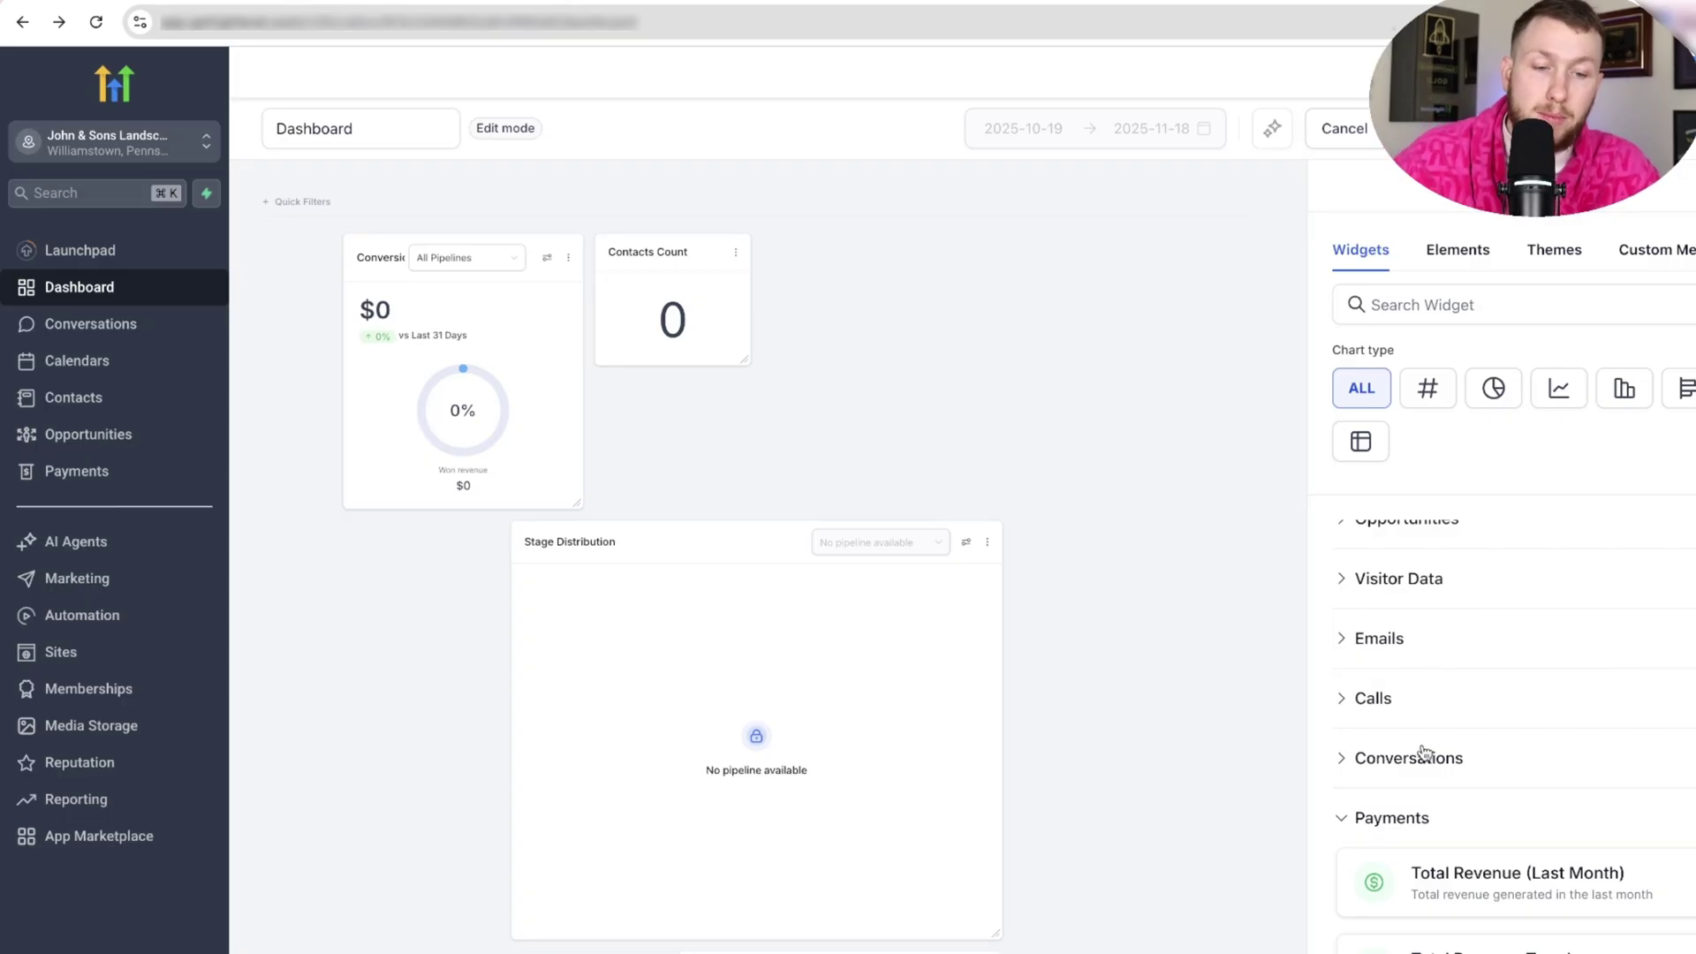
left_click(1425, 753)
left_click(1403, 769)
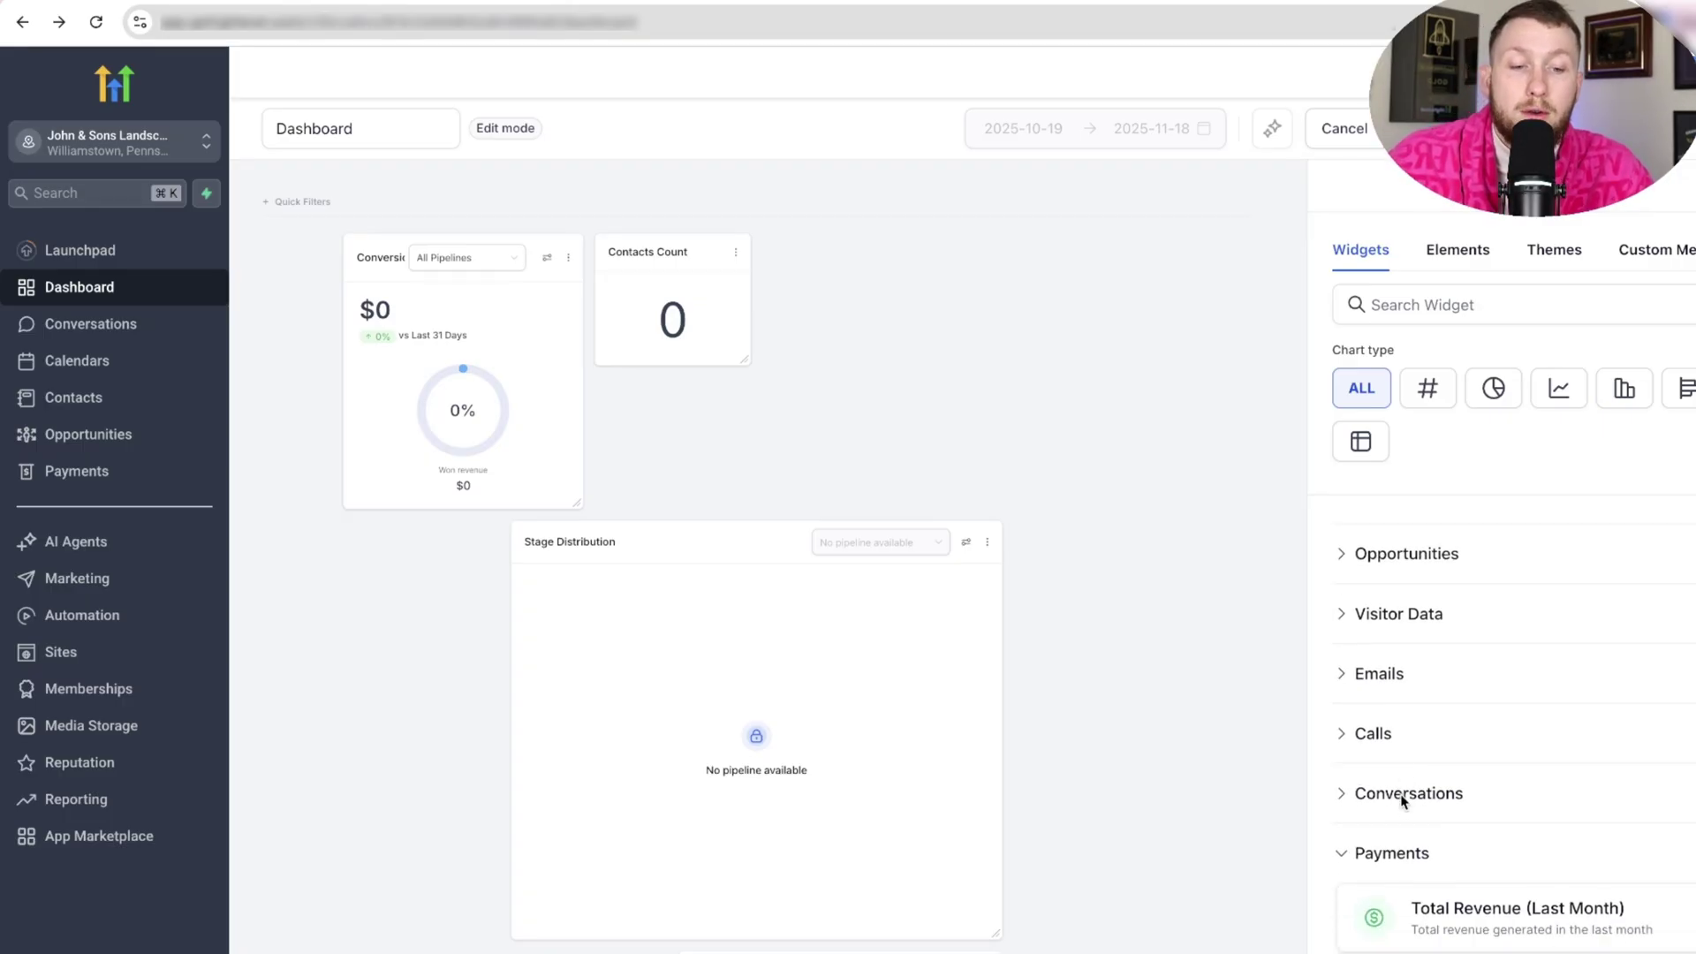
- Delete the Facebook Ads Report, Google Ads Report and Sales Efficiency widgets
scroll(1592, 819, "up", 2)
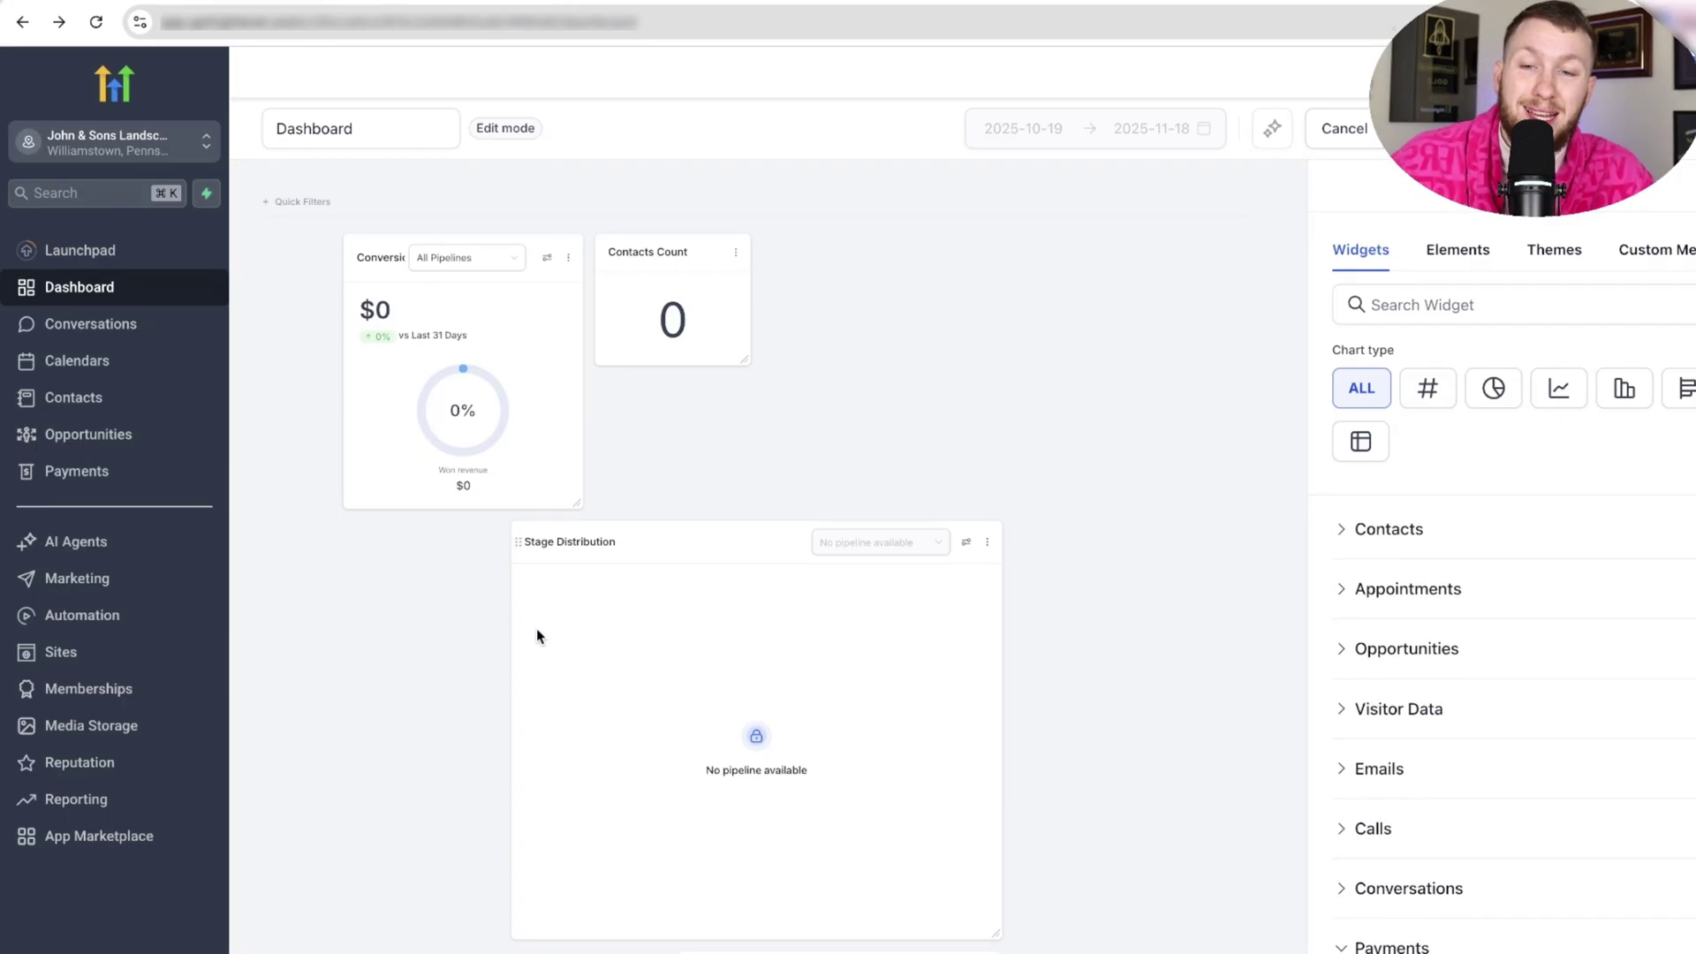
scroll(704, 614, "down", 10)
scroll(738, 596, "up", 5)
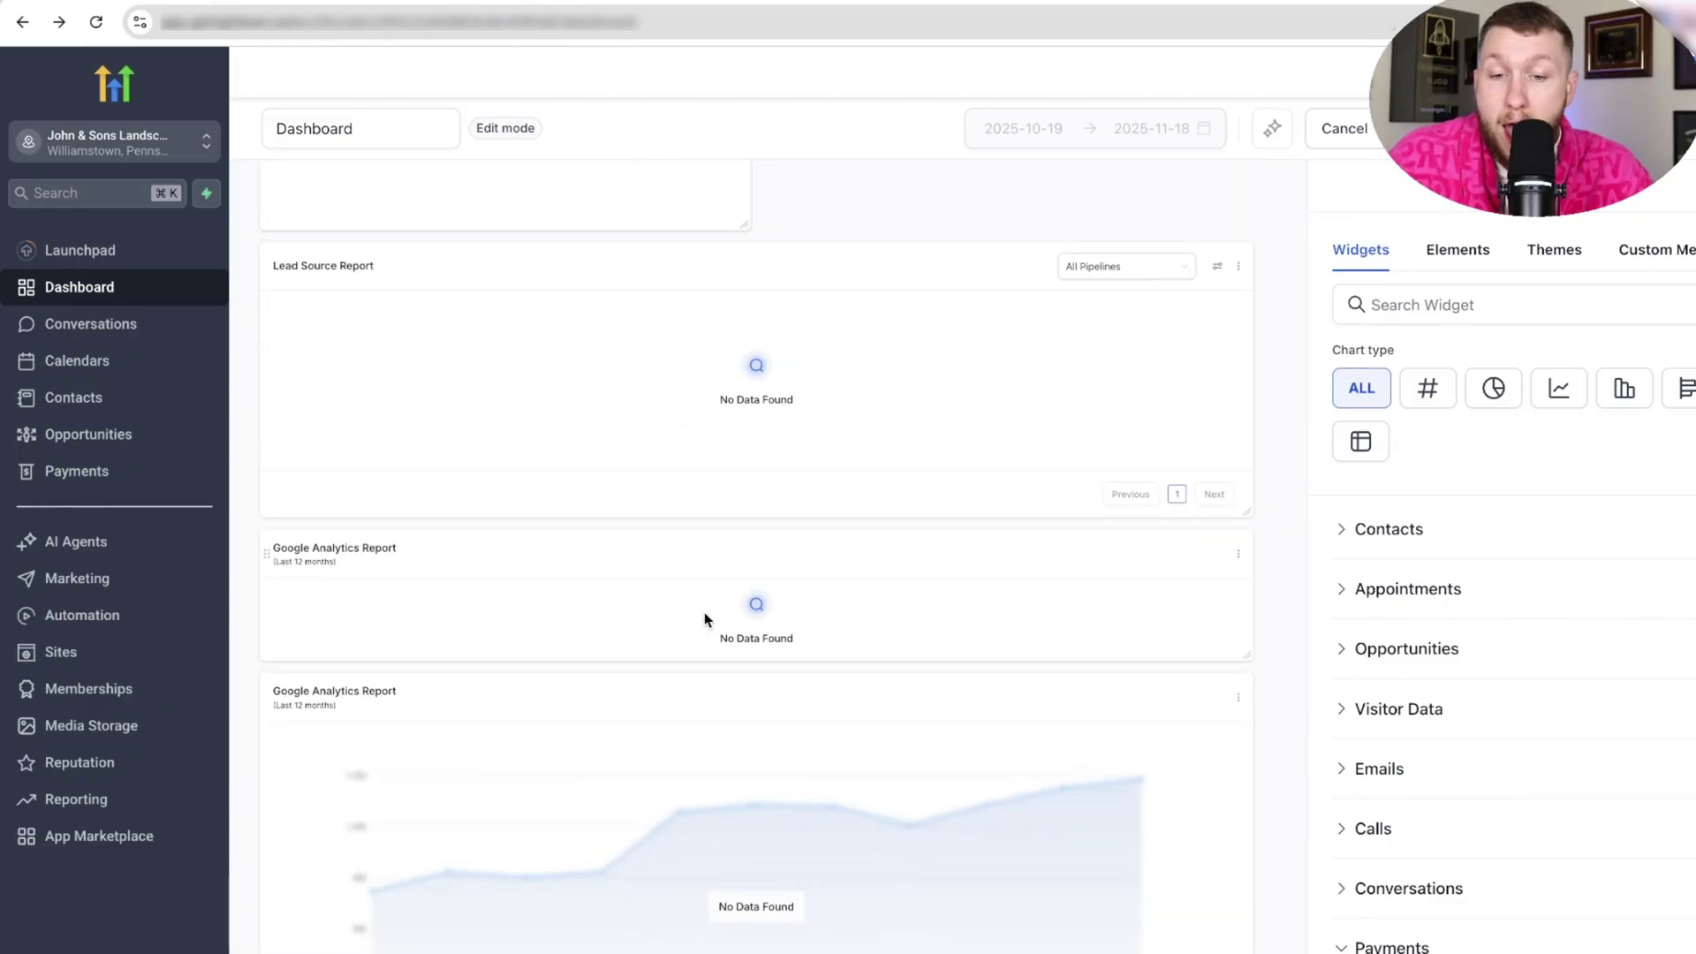
scroll(911, 643, "down", 7)
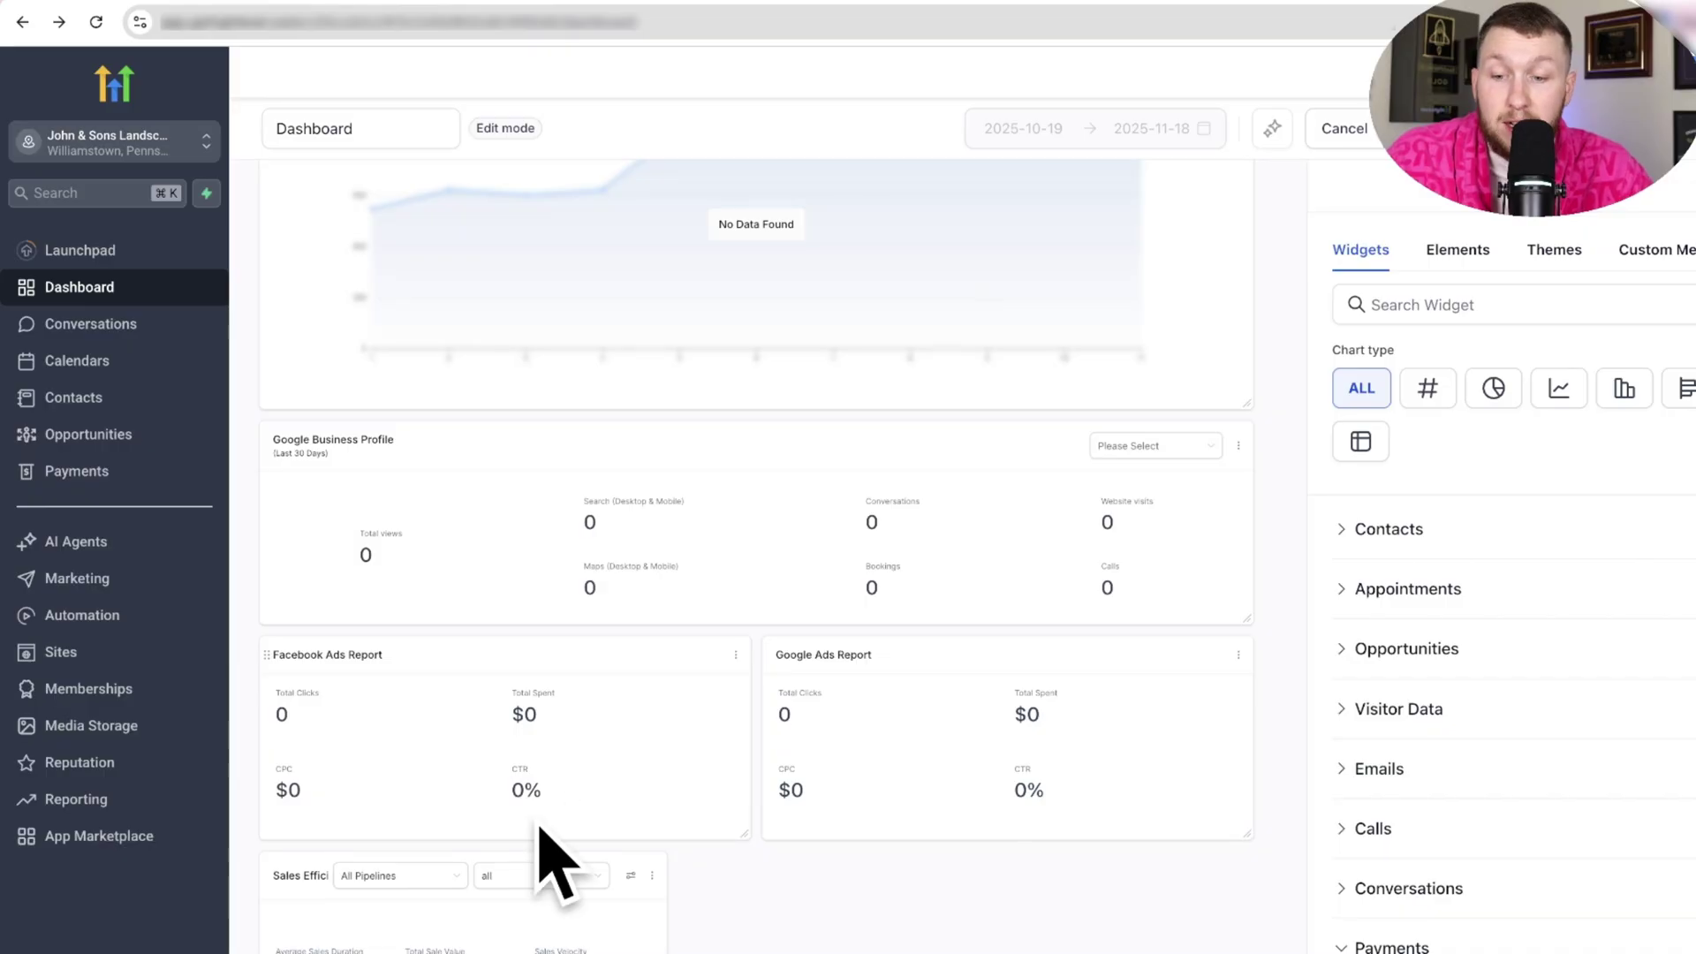
left_click(737, 658)
left_click(725, 616)
left_click(1241, 870)
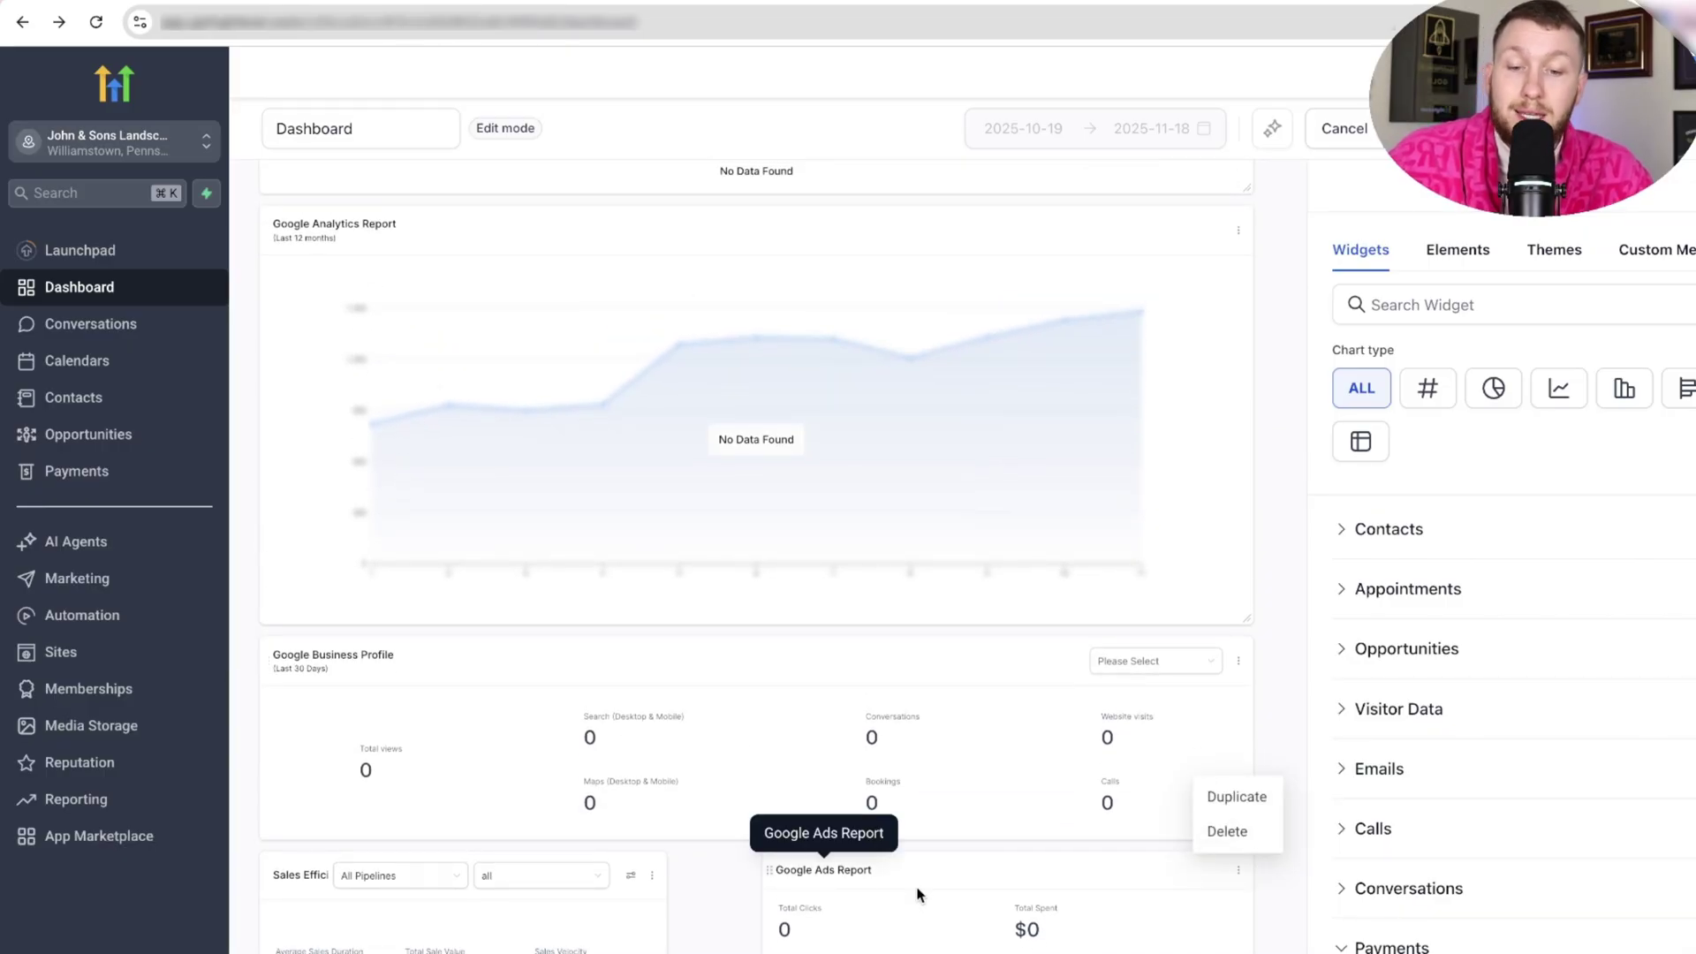
left_click(1230, 841)
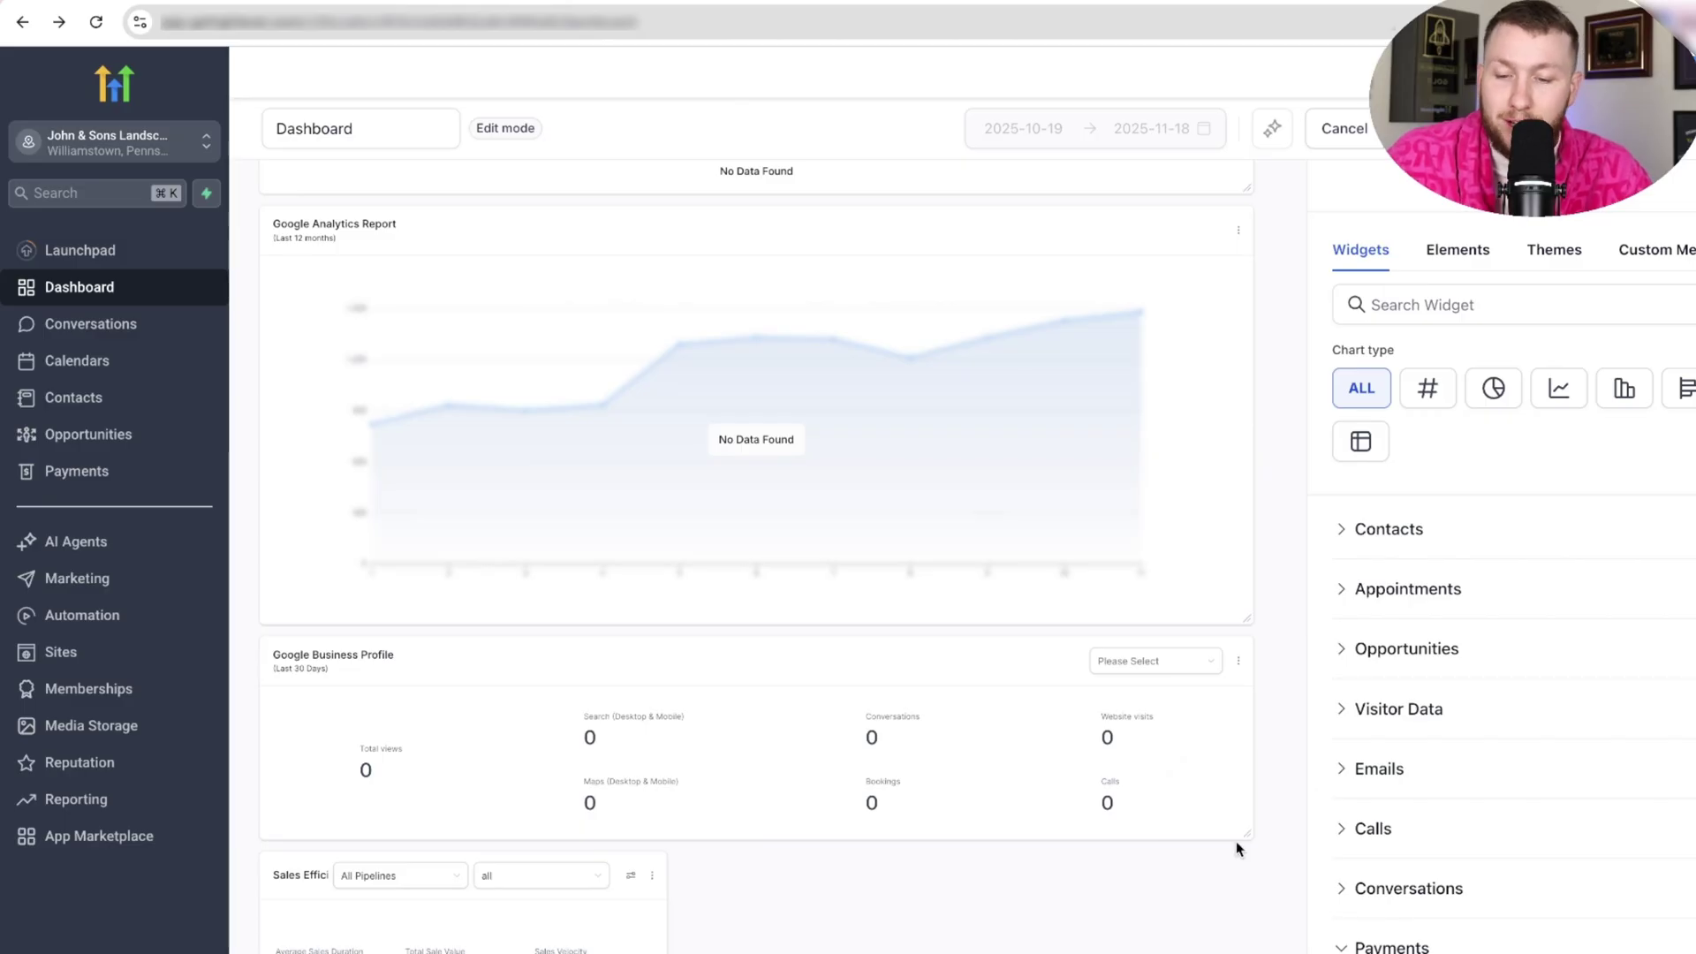
left_click(653, 879)
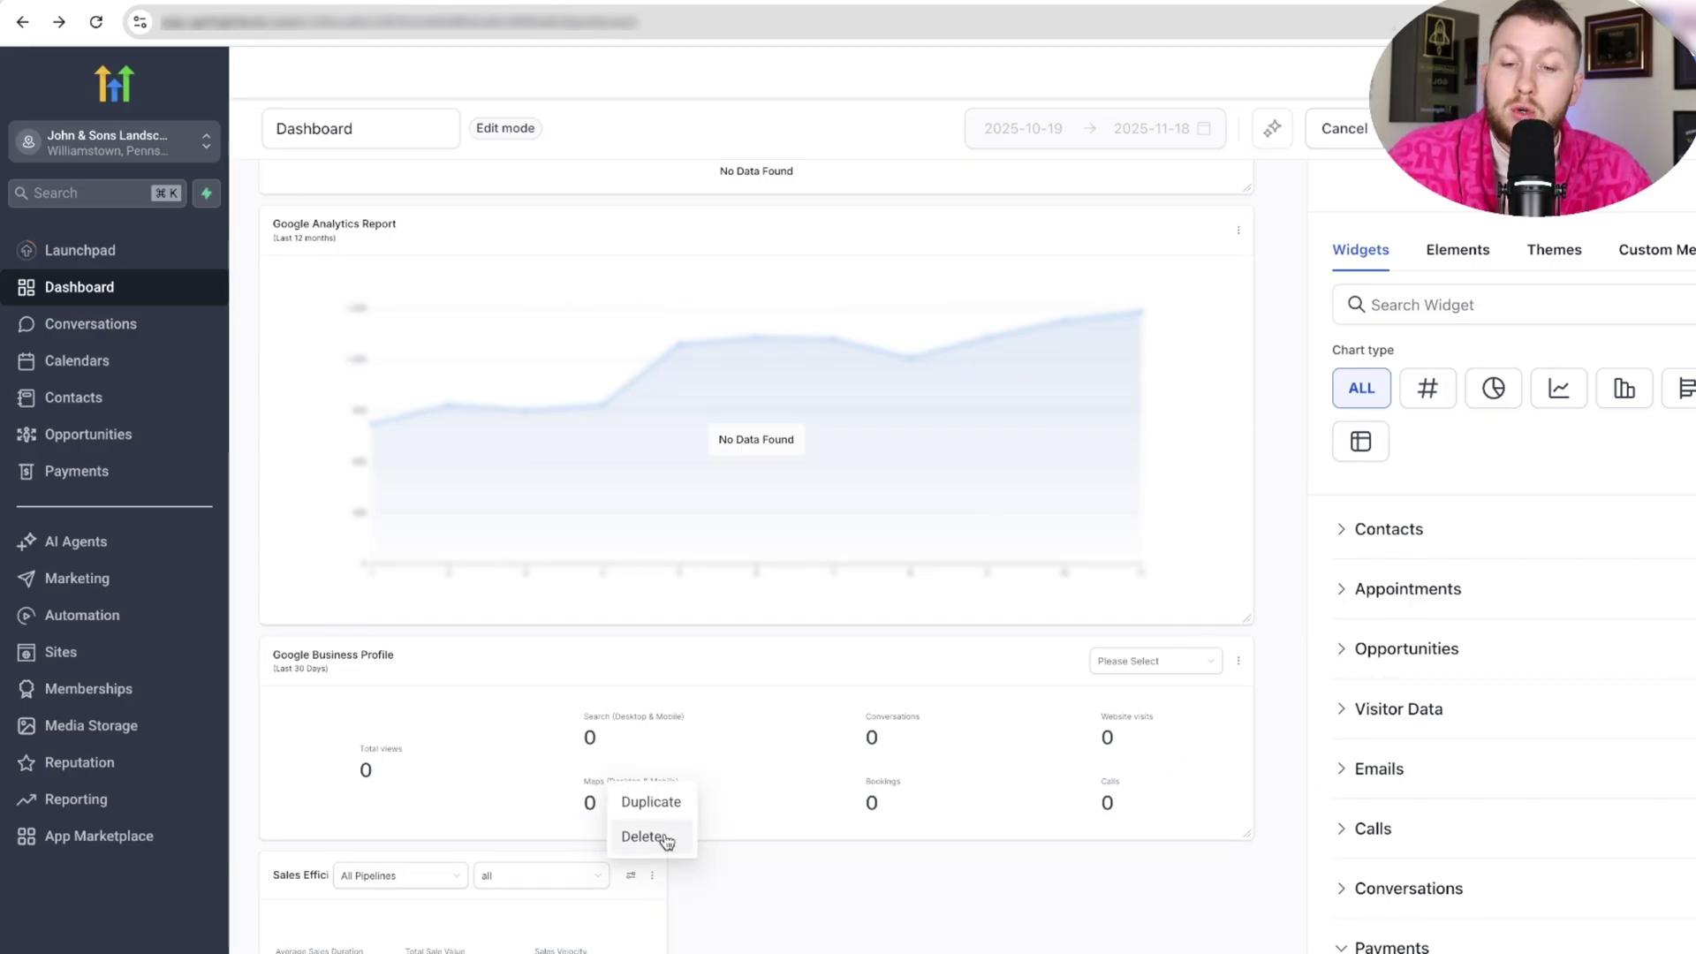
left_click(663, 836)
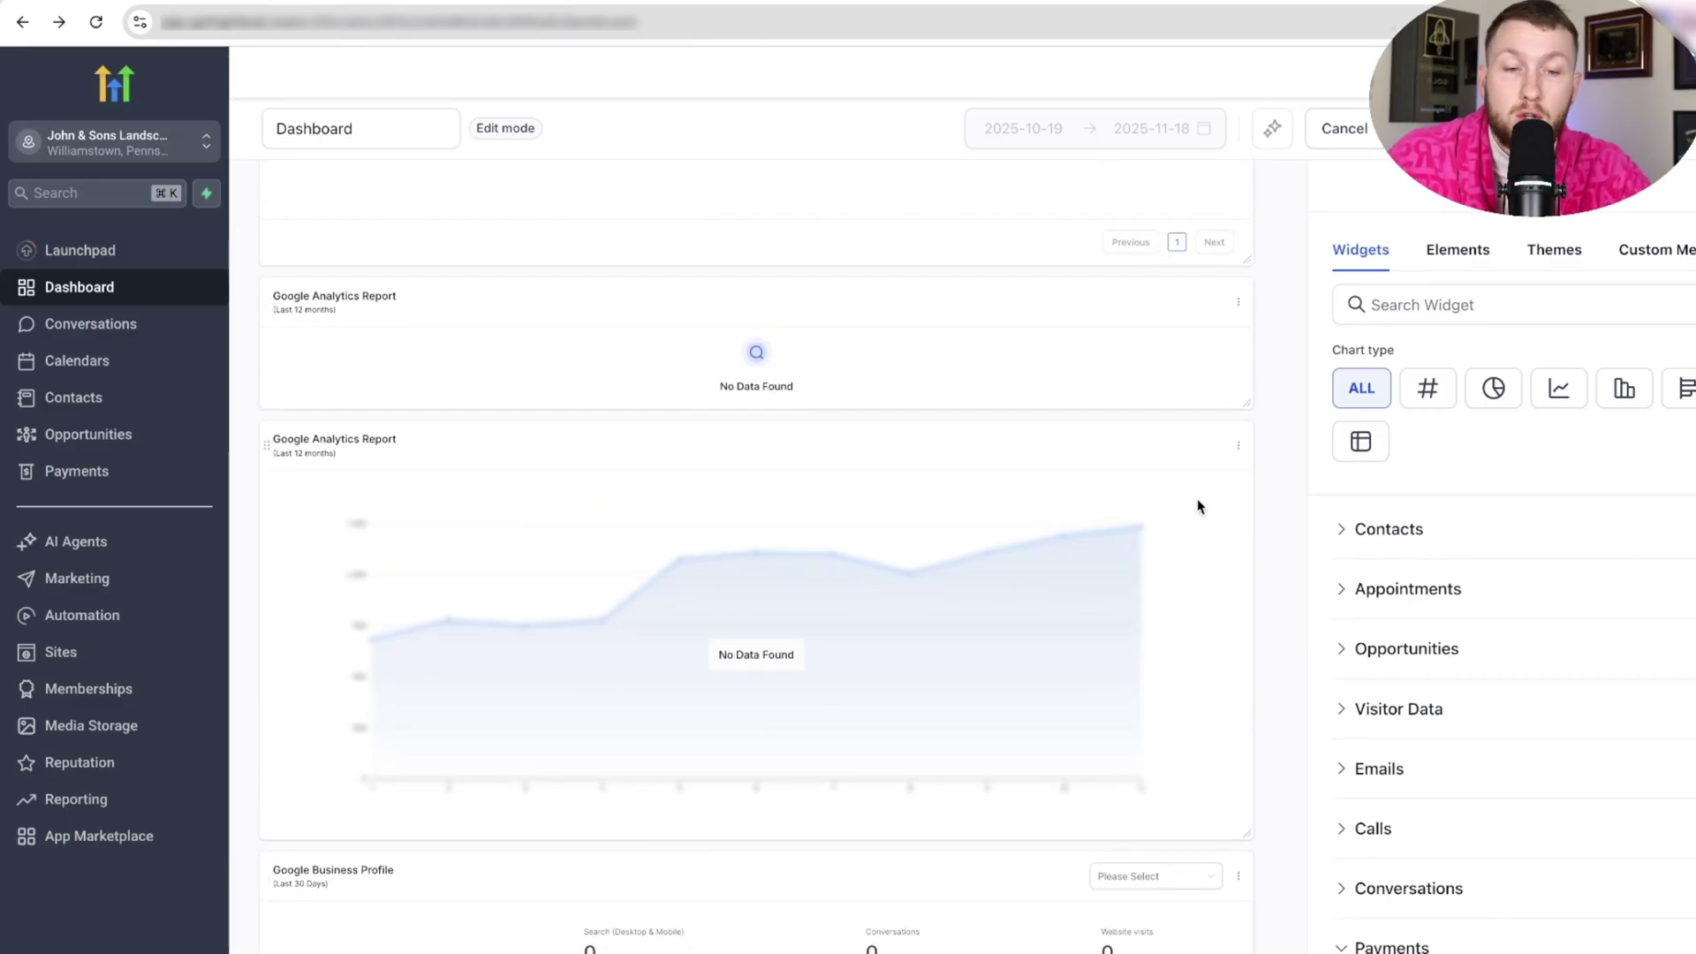
- Delete both Google Analytics Report widgets and the Lead Source Report widget
left_click(1238, 445)
left_click(1240, 409)
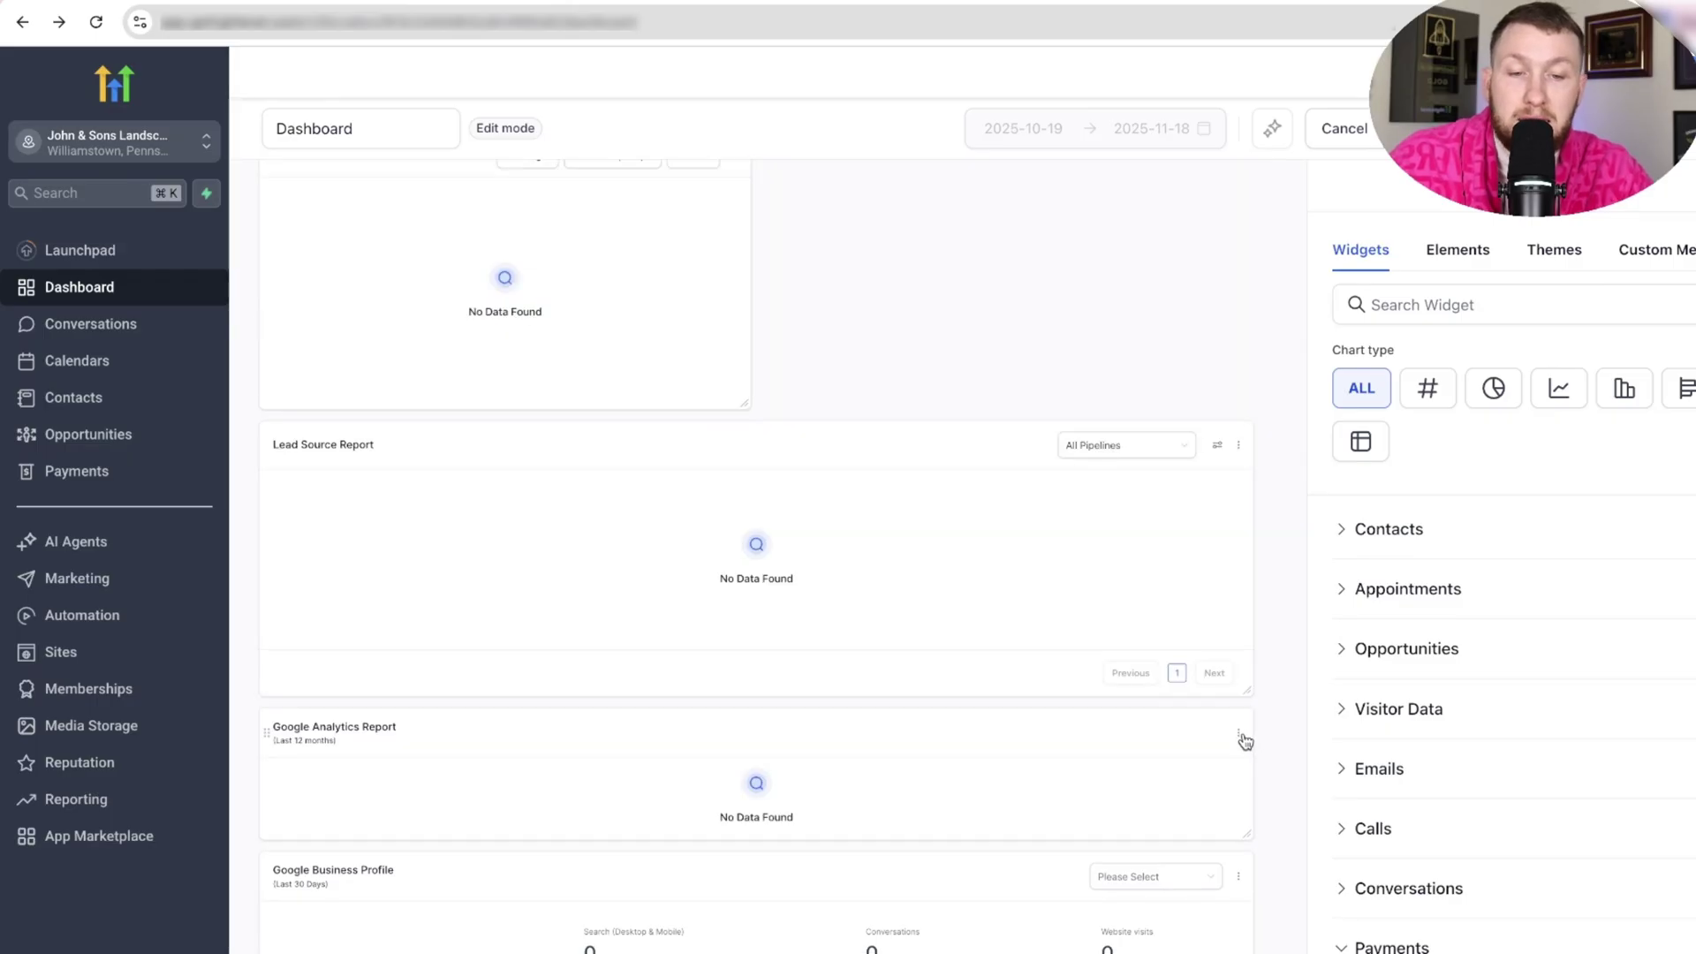
left_click(1239, 732)
left_click(1230, 694)
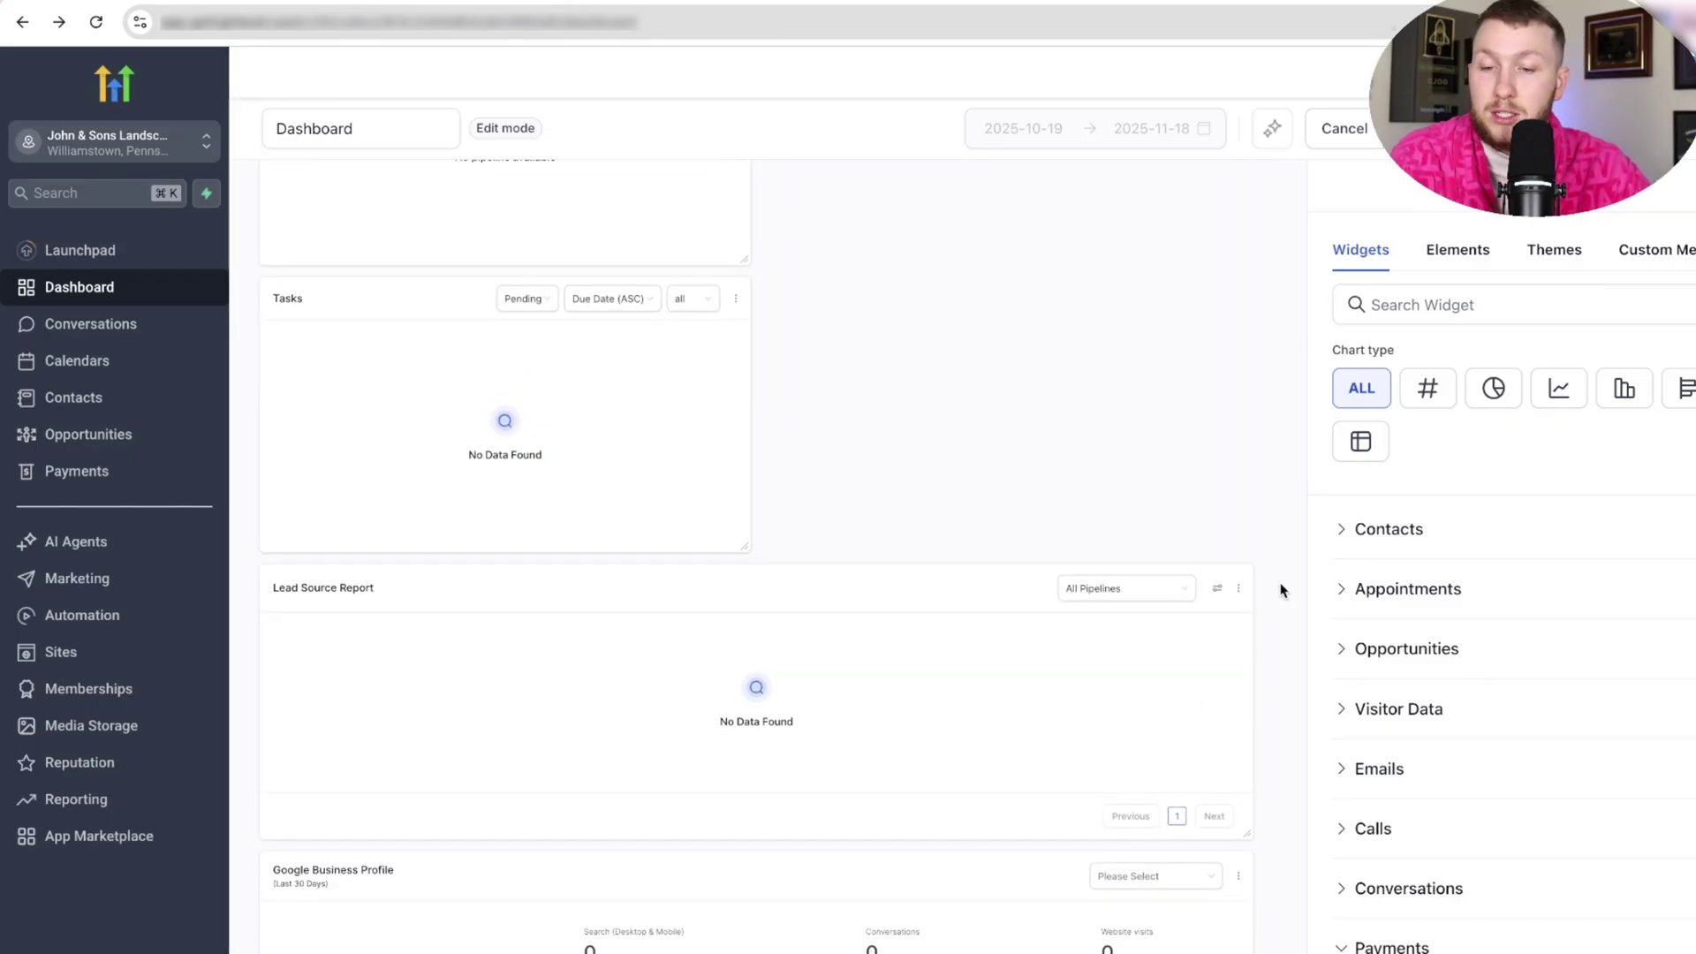
left_click(1238, 588)
left_click(1263, 548)
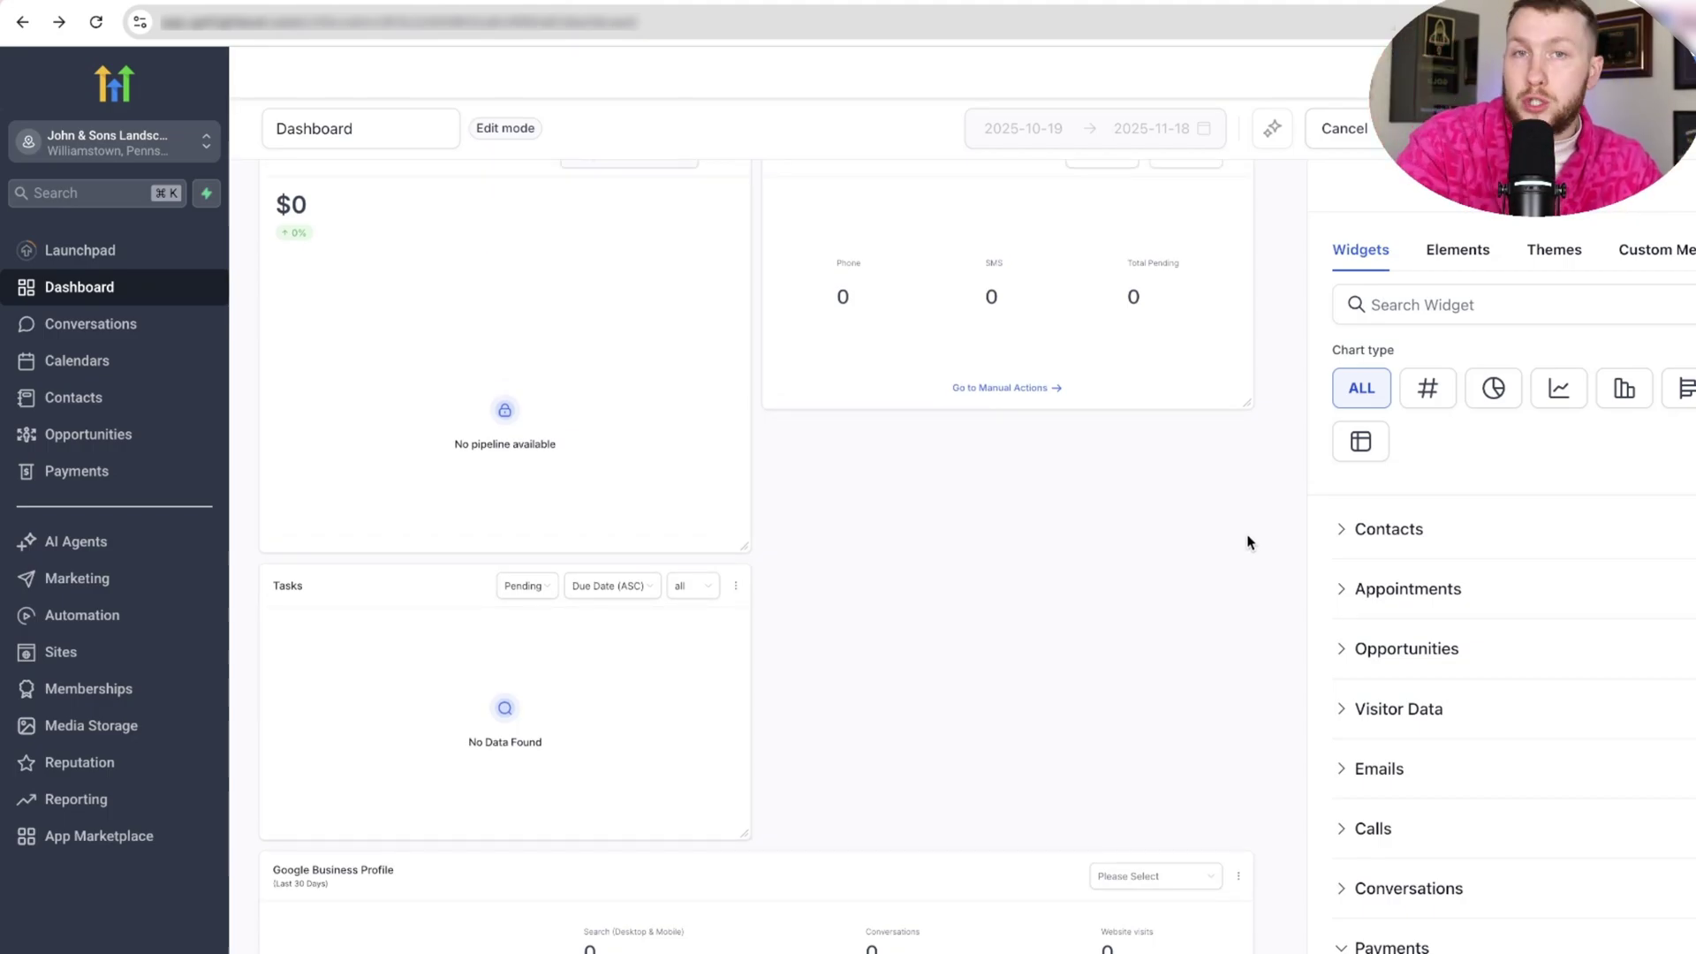
- Move Google Business Profile above Tasks and enlarge the Conversion Rate widget
left_click_drag(839, 848, 1017, 523)
scroll(972, 517, "up", 4)
scroll(905, 513, "down", 4)
scroll(901, 521, "up", 4)
scroll(865, 504, "up", 4)
left_click_drag(673, 201, 1088, 684)
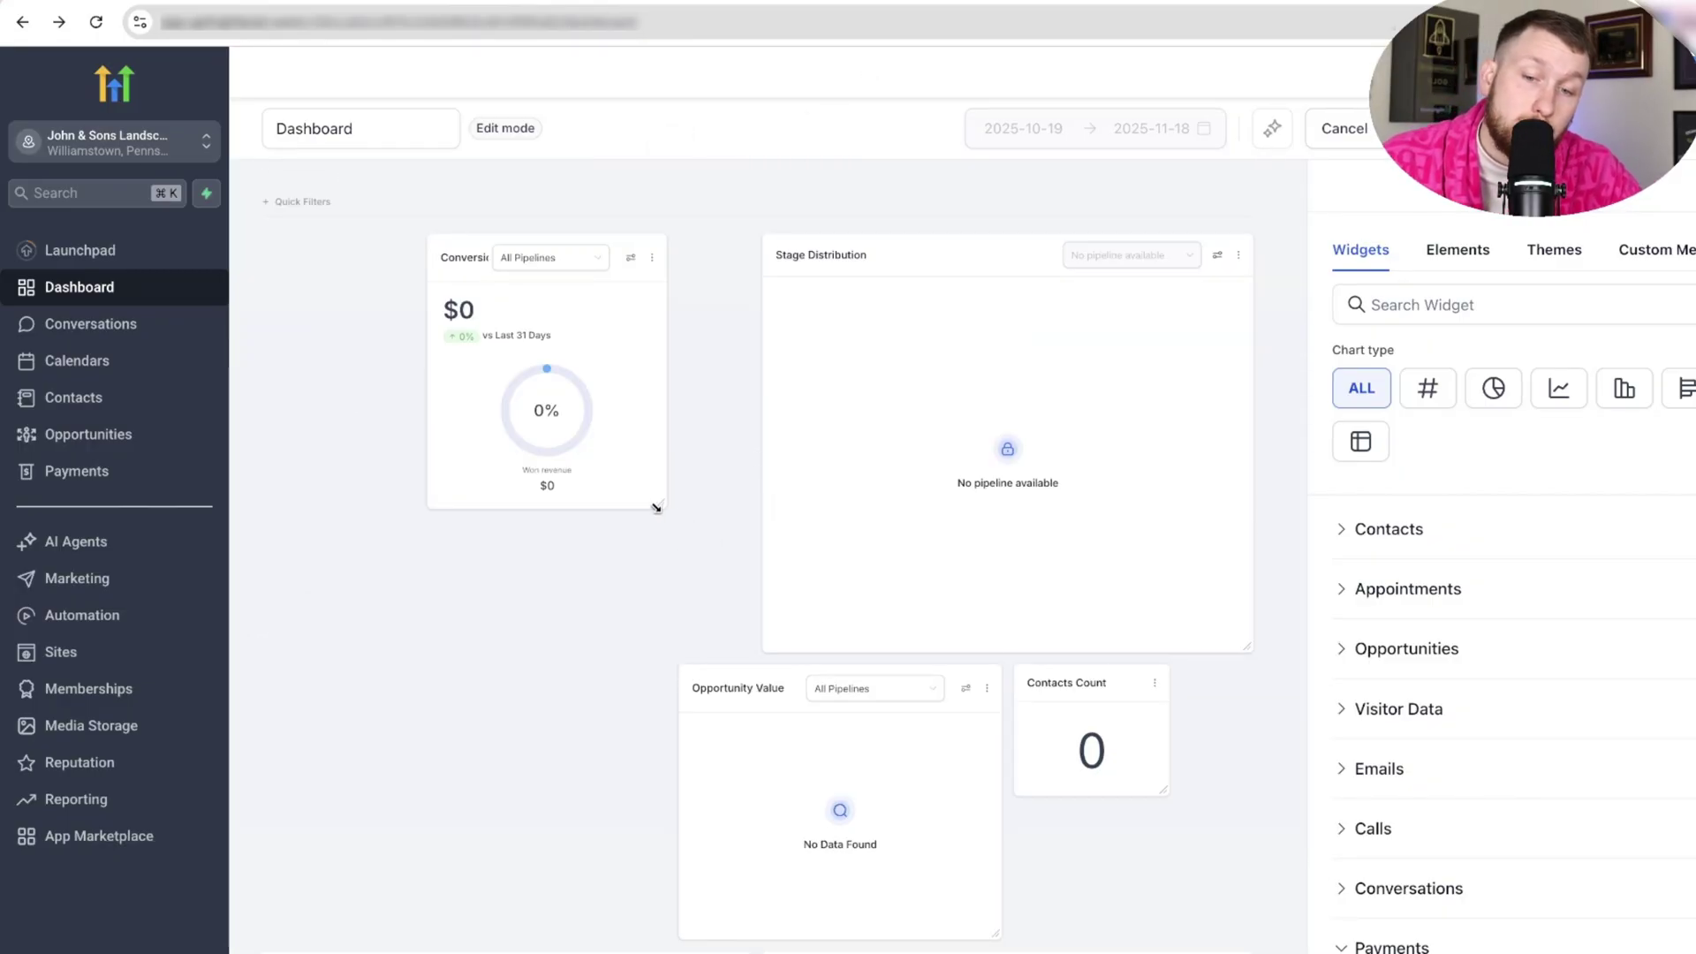
left_click_drag(660, 504, 747, 649)
- Match Conversion Rate and Stage Distribution heights, and stretch Opportunity Value full-width beneath them
left_click_drag(860, 829, 703, 805)
mouse_move(746, 932)
left_mouse_down()
mouse_move(901, 901)
mouse_move(1252, 906)
left_mouse_up()
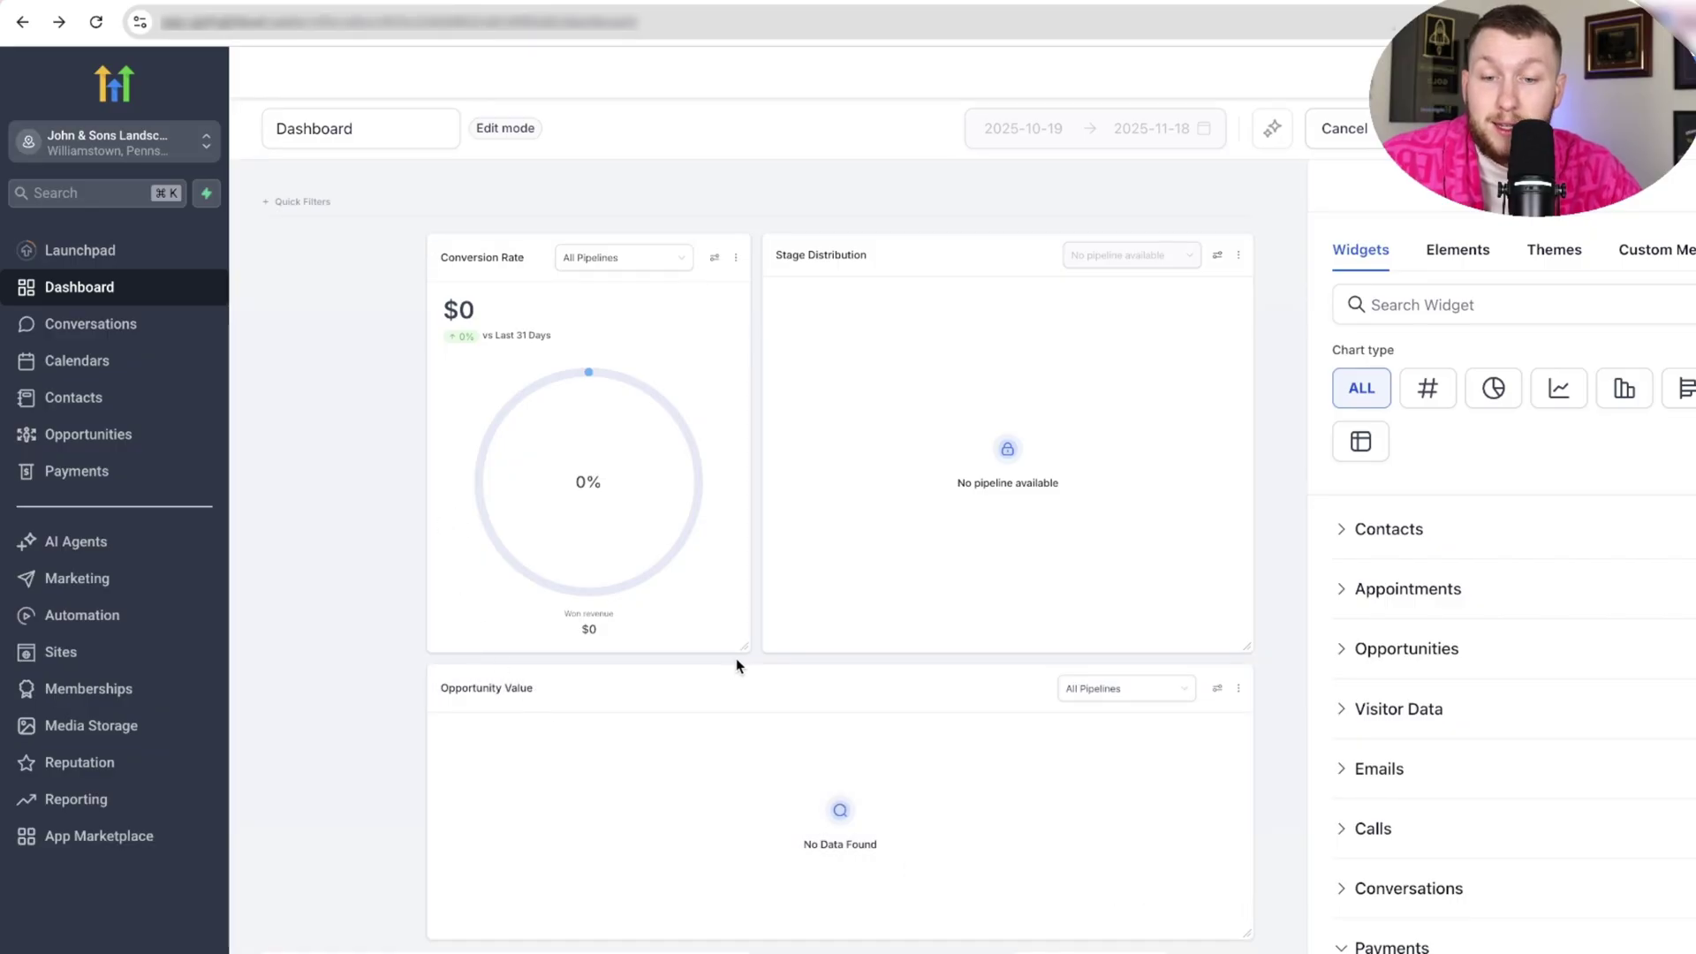
left_click_drag(742, 658, 619, 607)
left_click_drag(1249, 654, 1264, 688)
left_click_drag(557, 795, 394, 793)
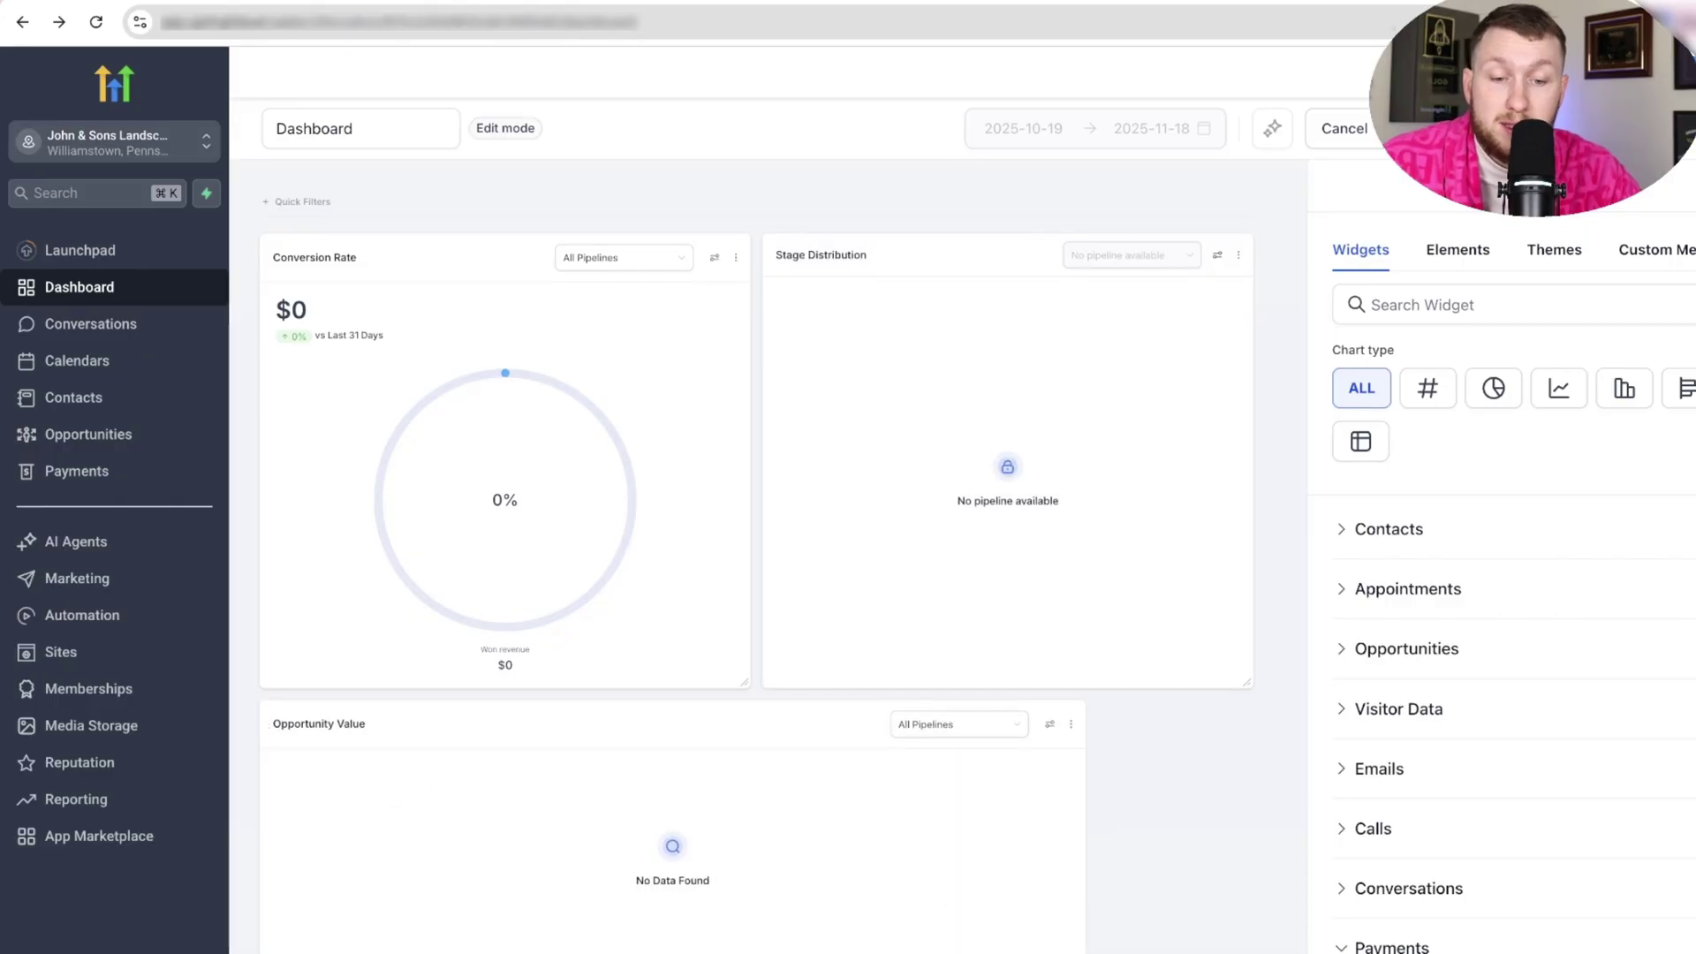
left_click_drag(1083, 951, 1246, 951)
- Put Contacts Count beside the Funnel widget and widen it to fill its column
scroll(1049, 859, "down", 9)
scroll(990, 785, "up", 7)
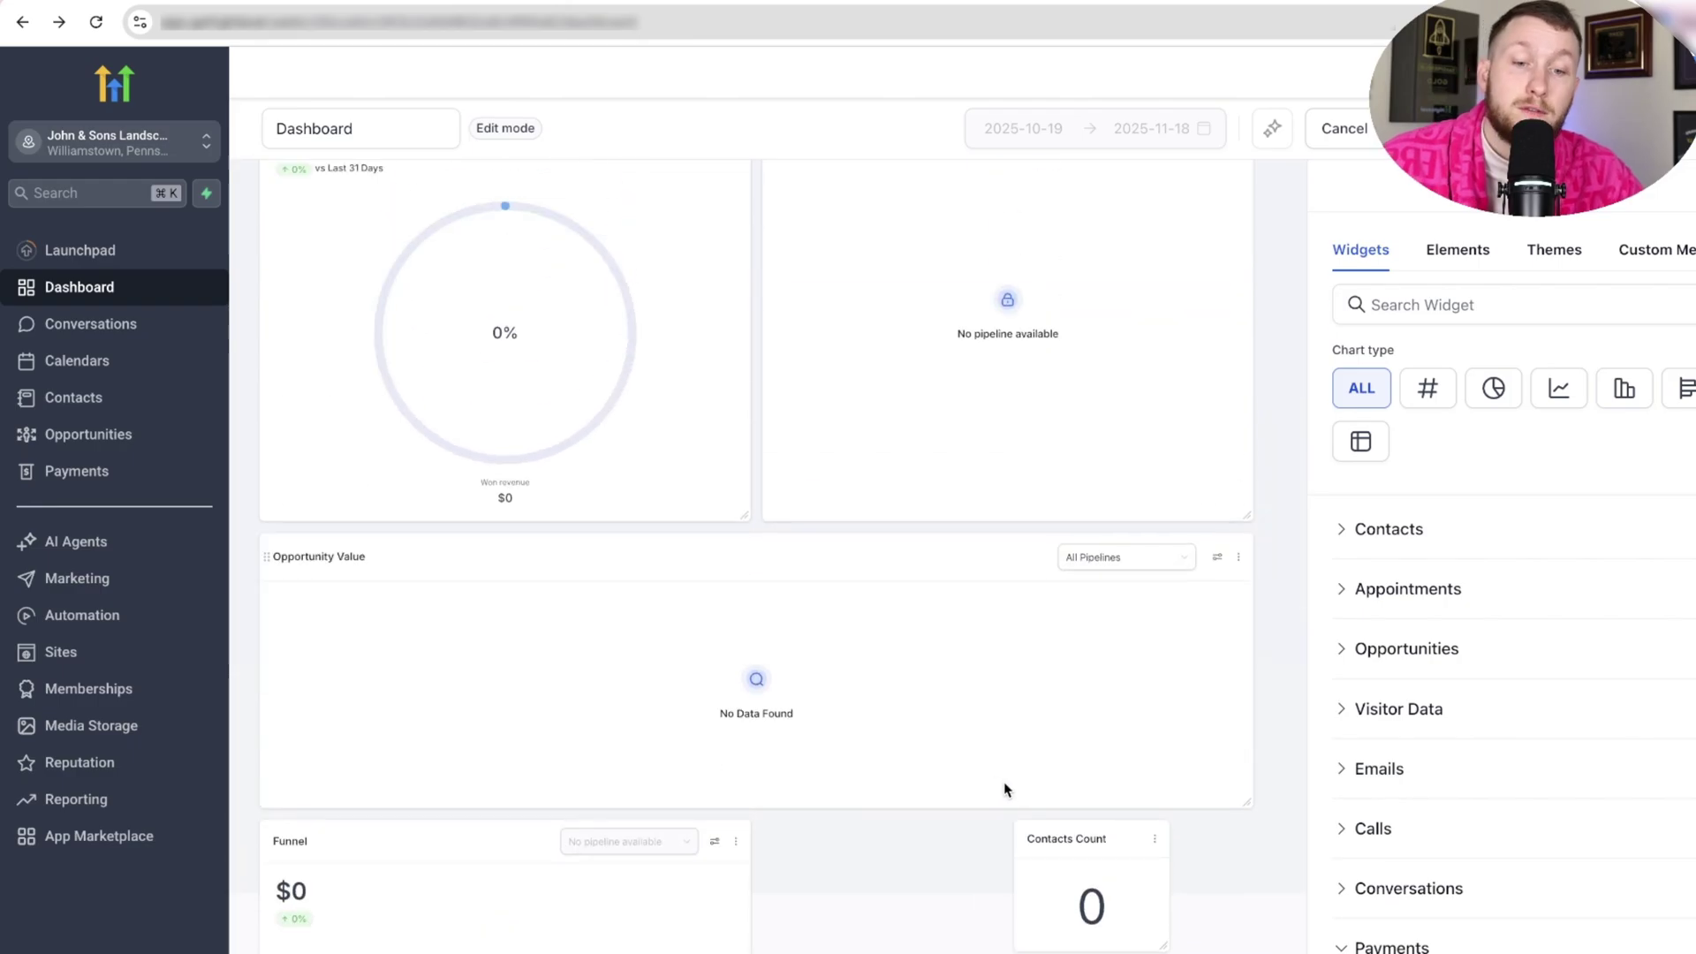
scroll(1003, 787, "up", 2)
scroll(1035, 863, "down", 5)
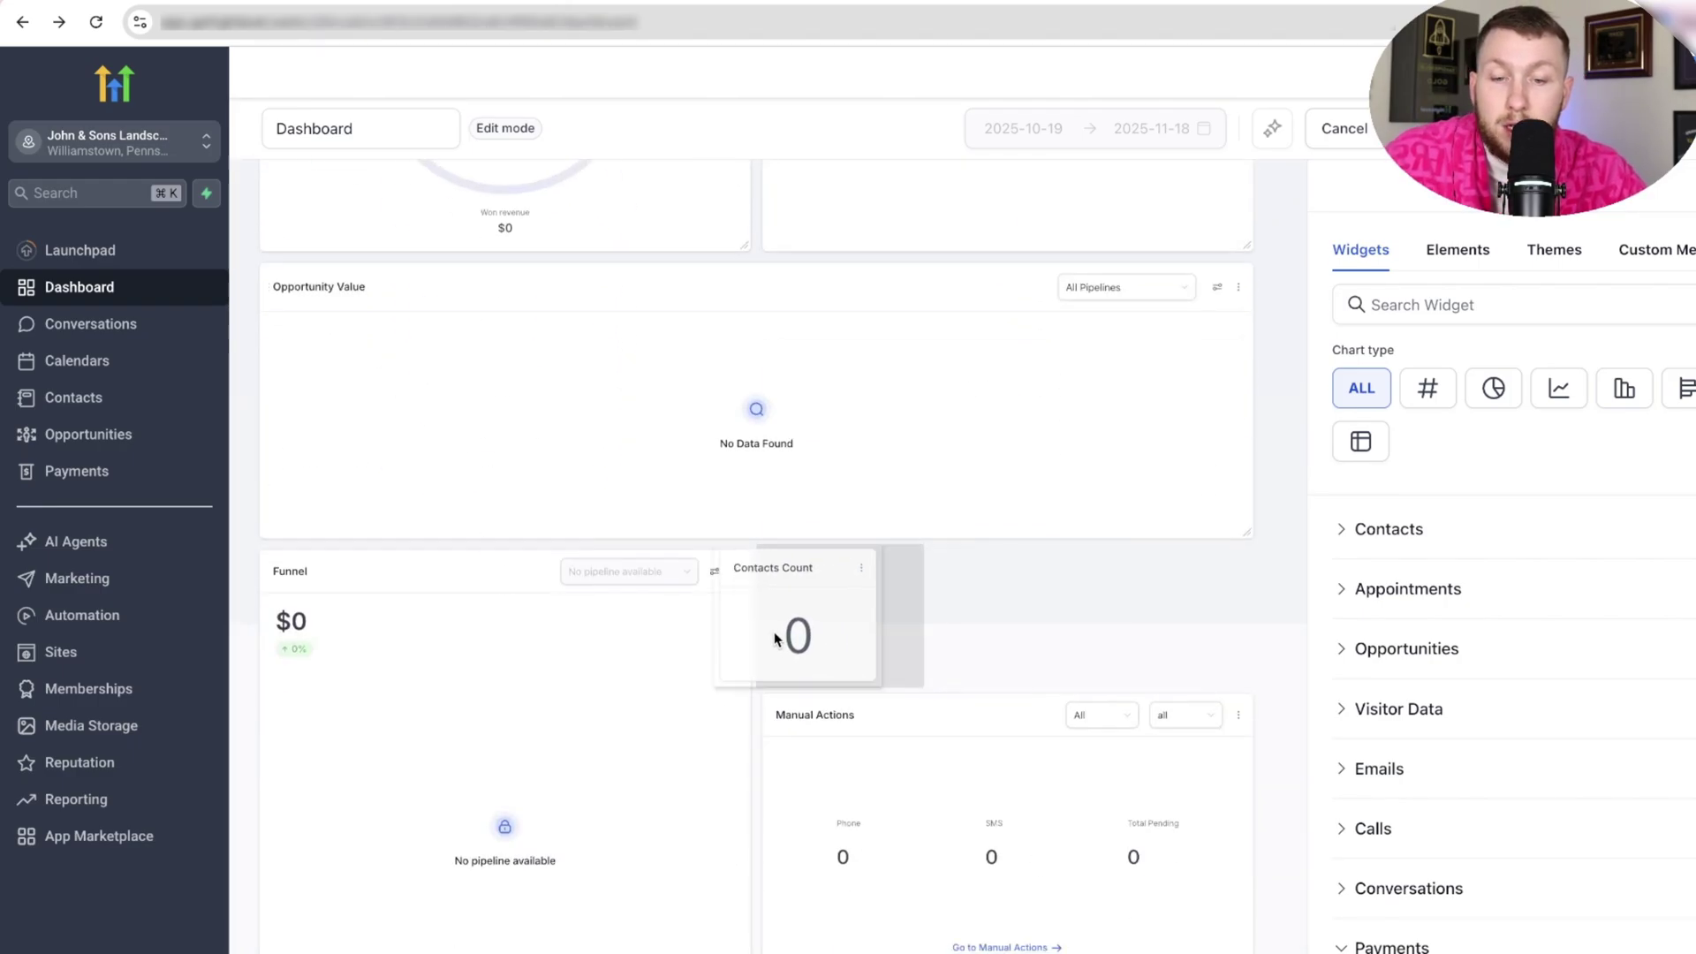
left_click_drag(772, 638, 791, 638)
left_click_drag(912, 674, 1255, 674)
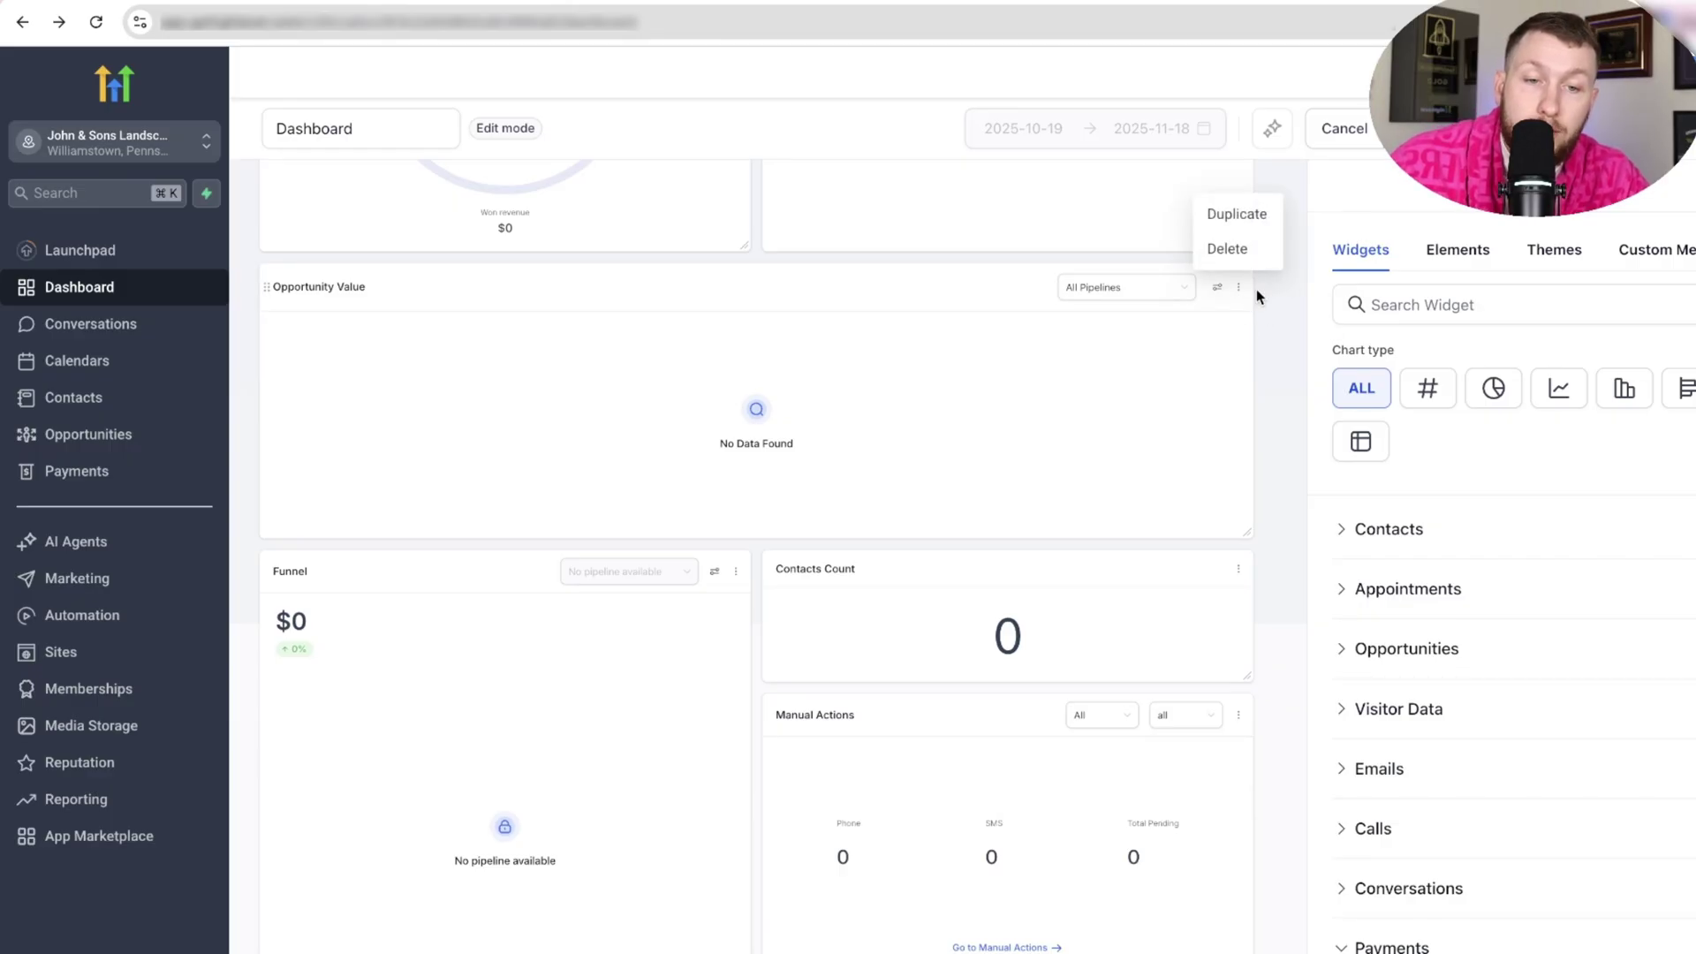
- Delete the Opportunity Value widget from the dashboard
left_click(1232, 251)
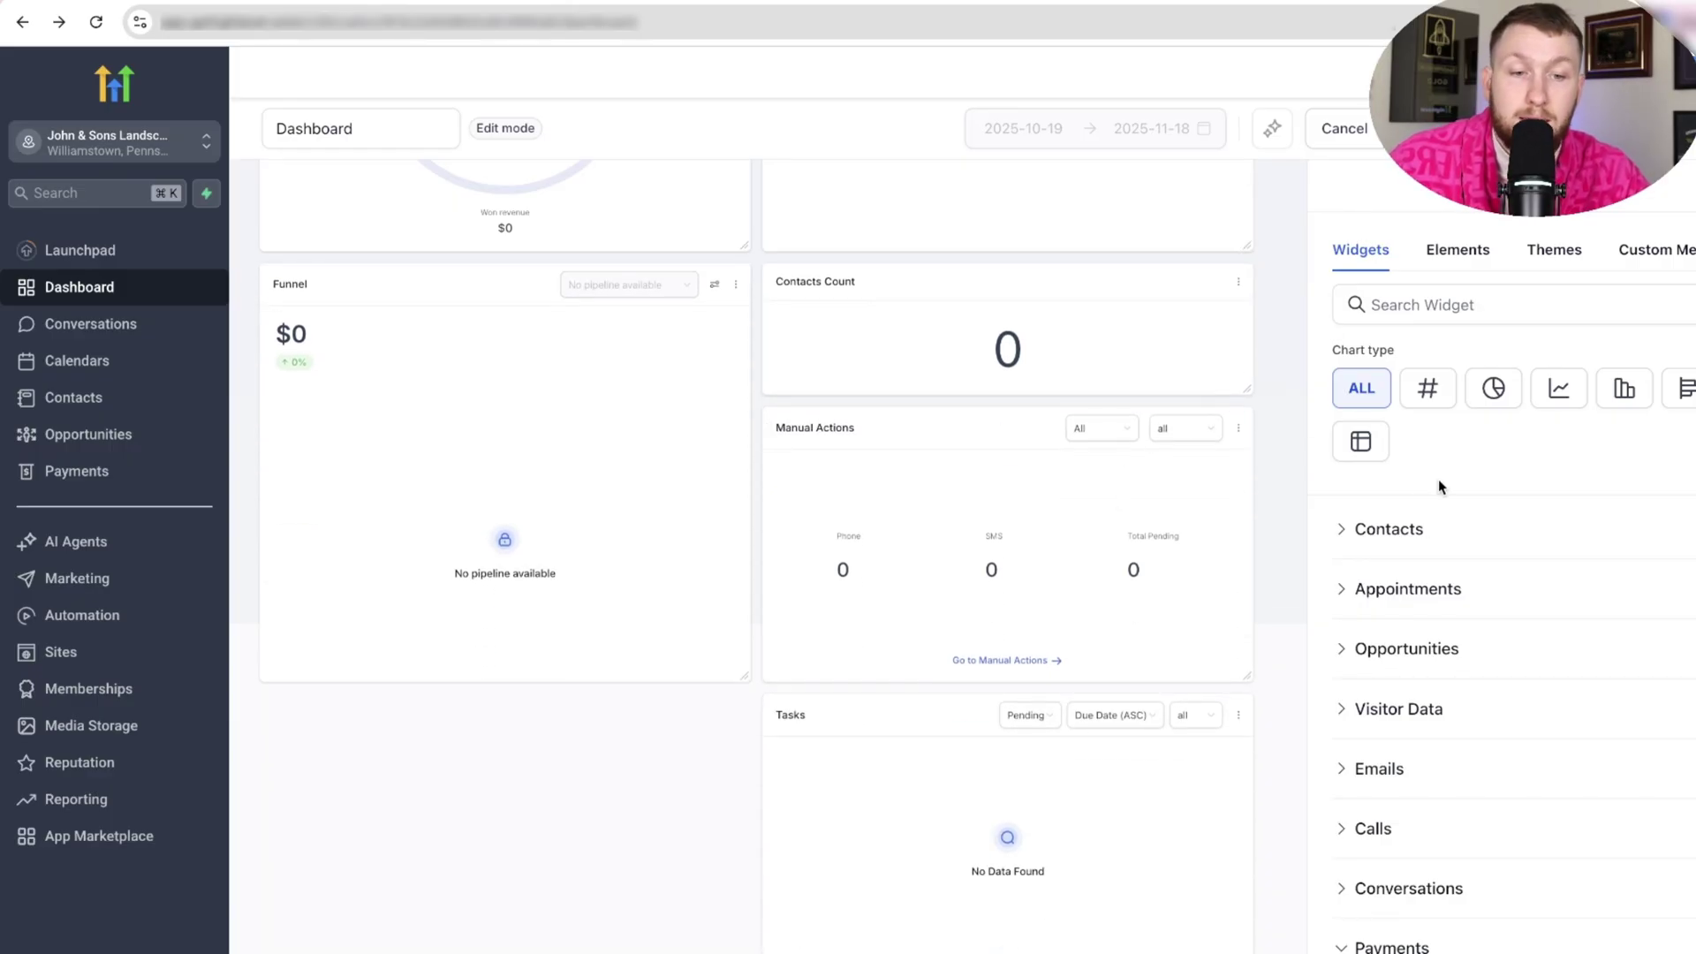
scroll(1442, 757, "down", 10)
scroll(1444, 760, "up", 8)
scroll(1443, 761, "up", 1)
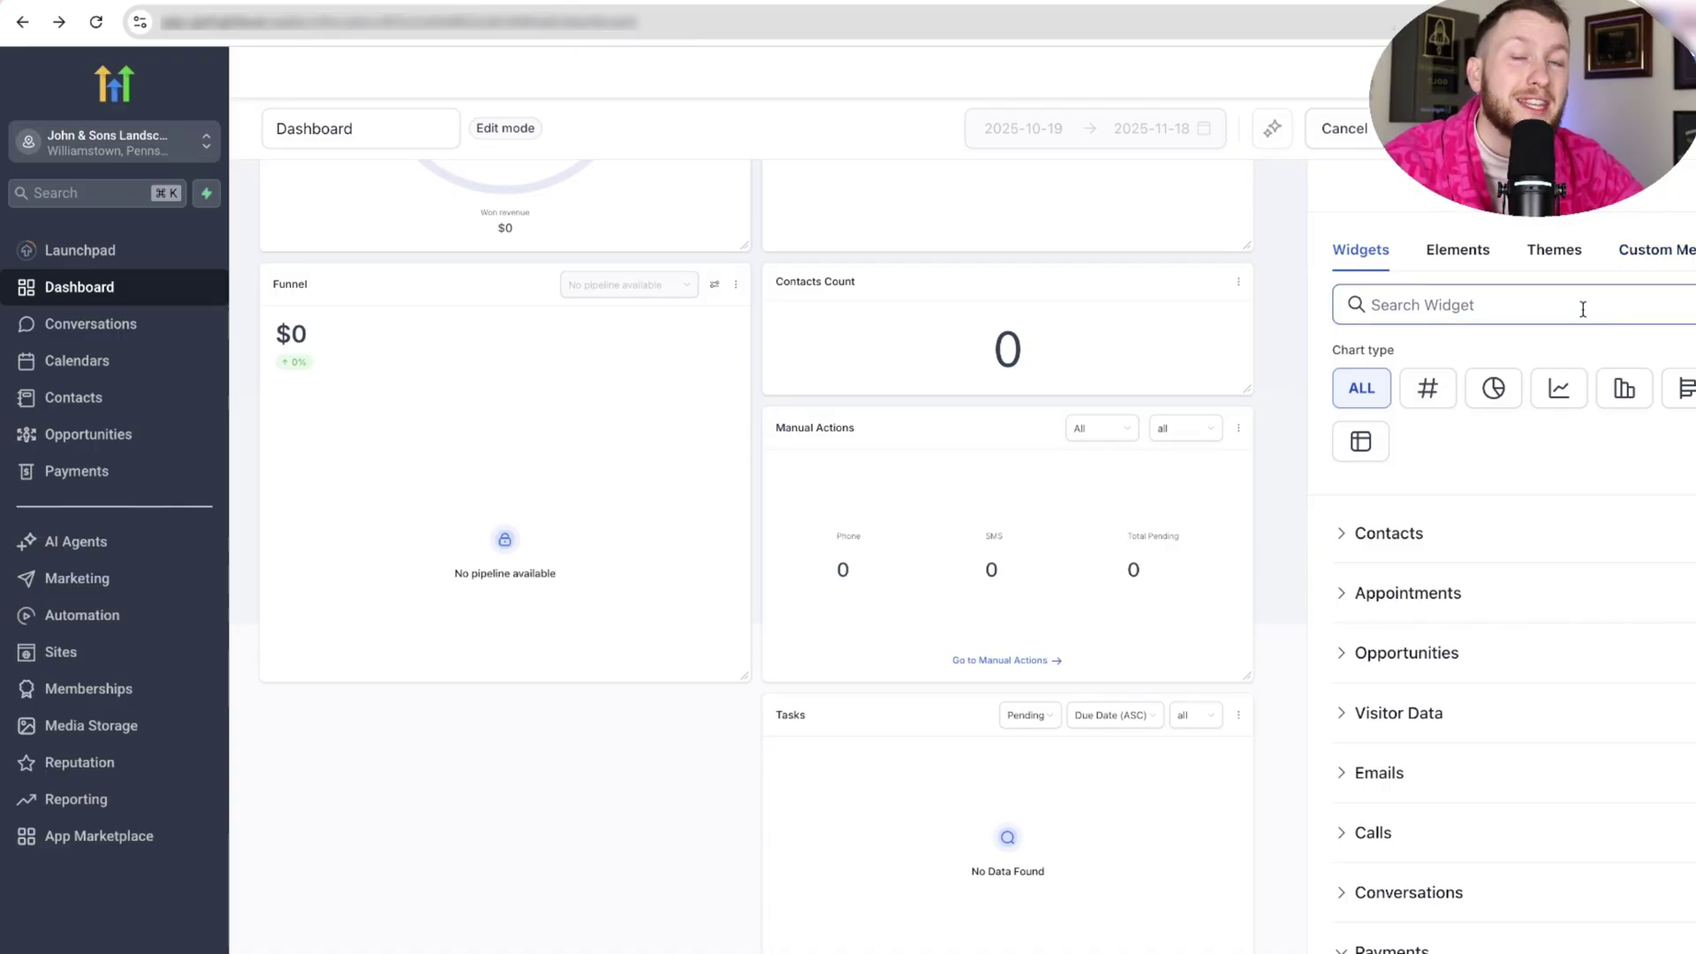
- Show the Elements list offering Embed, Title, Image and Text Box
left_click(1442, 246)
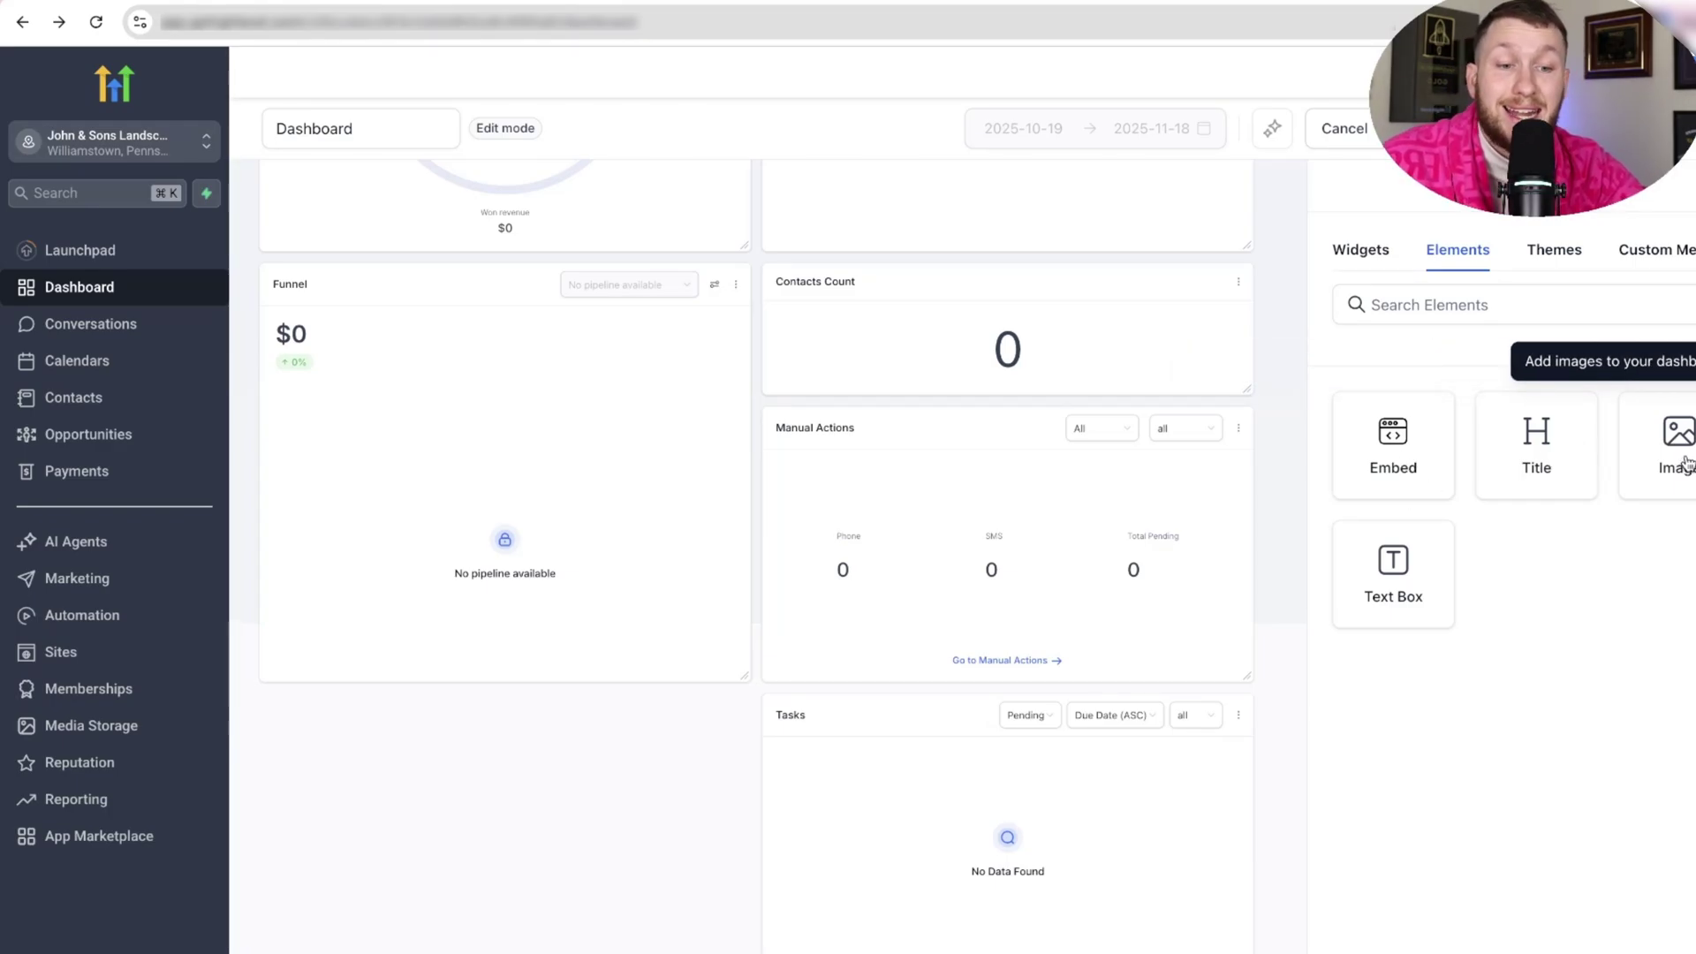
scroll(1051, 590, "up", 3)
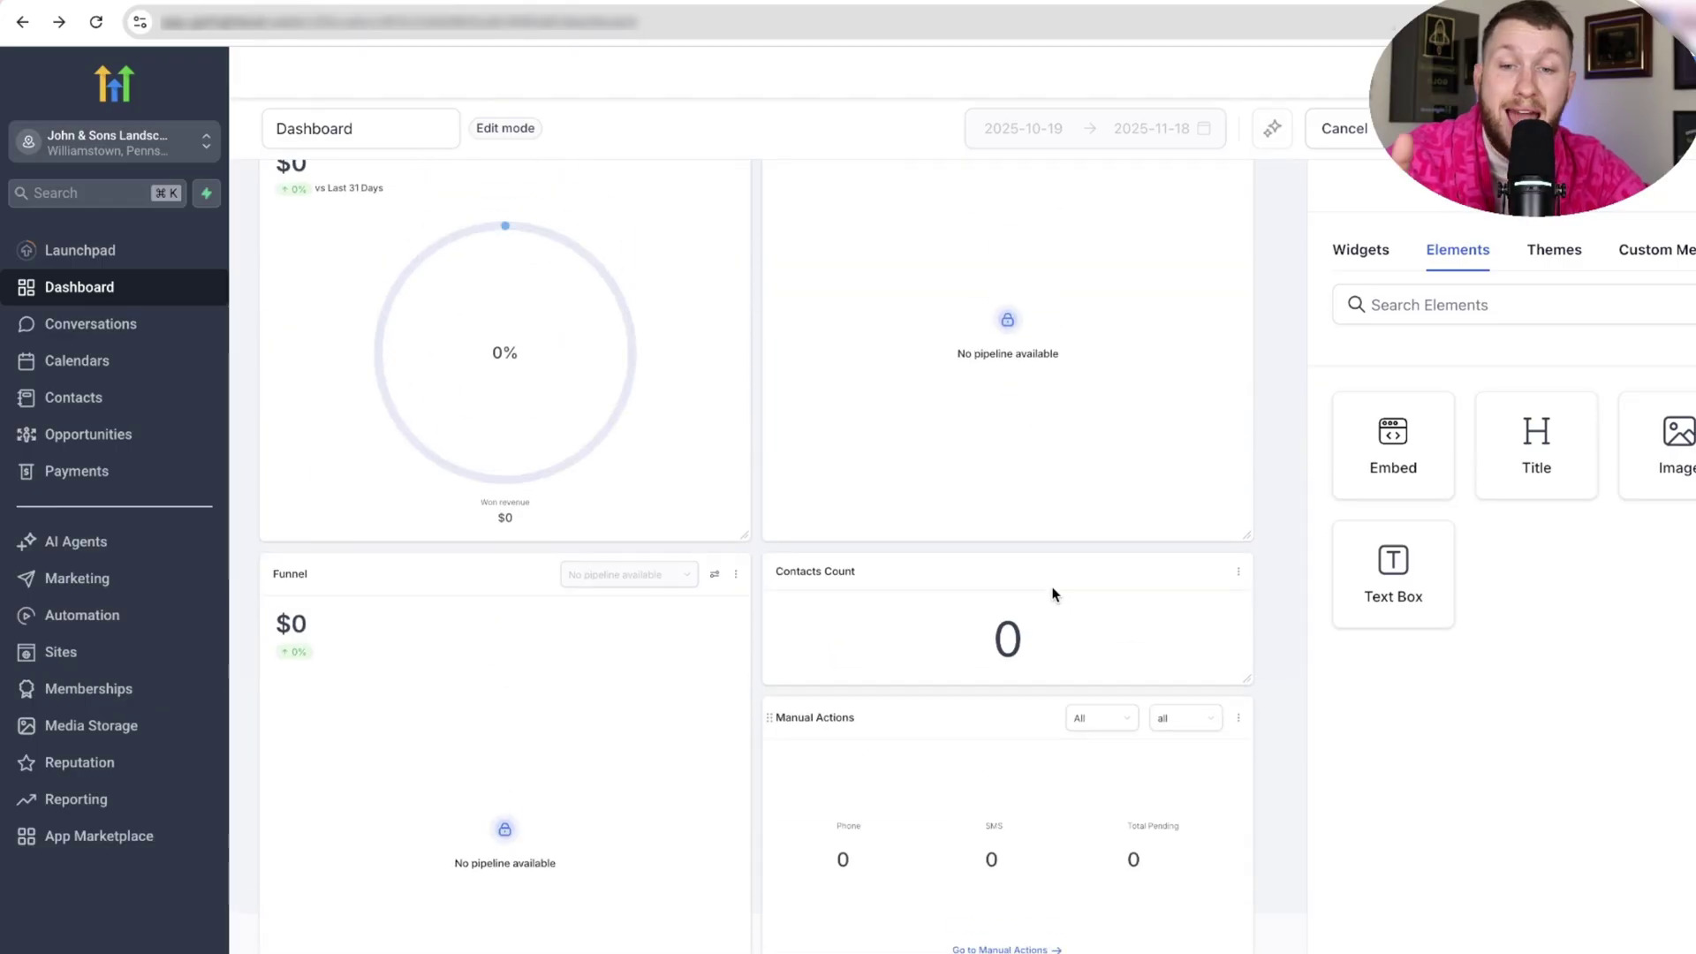
scroll(1105, 570, "up", 2)
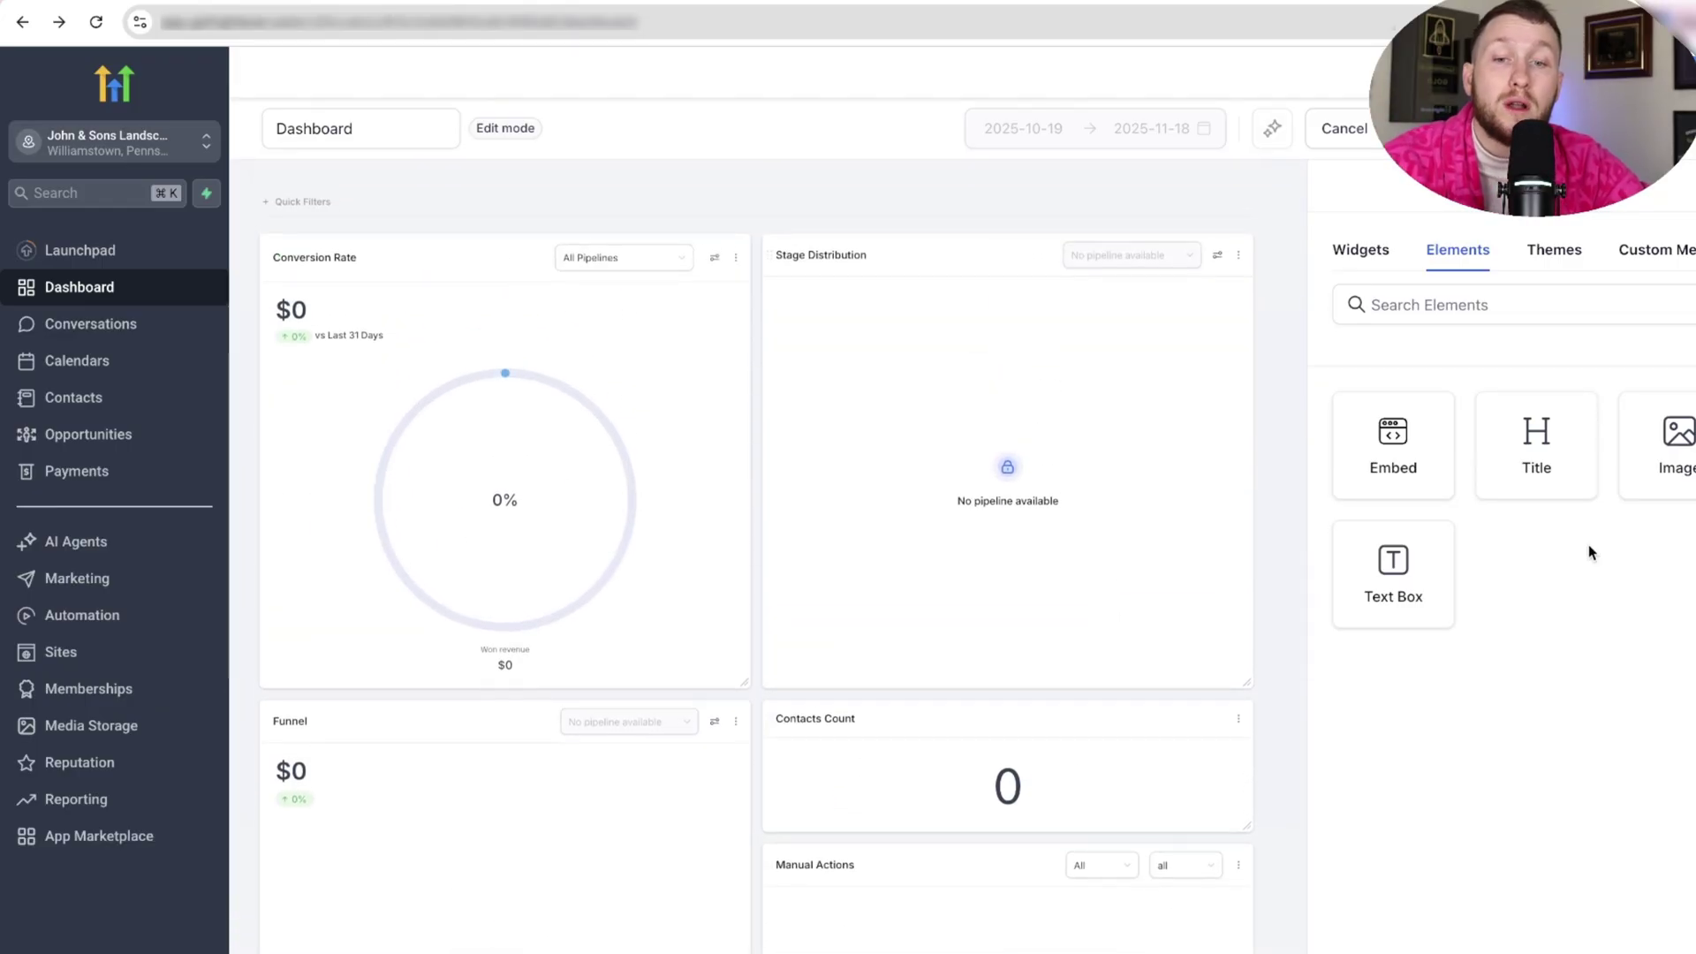
- Add an Image element using the Lamborghini logo from an Unsplash search for 'logo'
left_click_drag(1678, 477, 561, 335)
left_click(1630, 461)
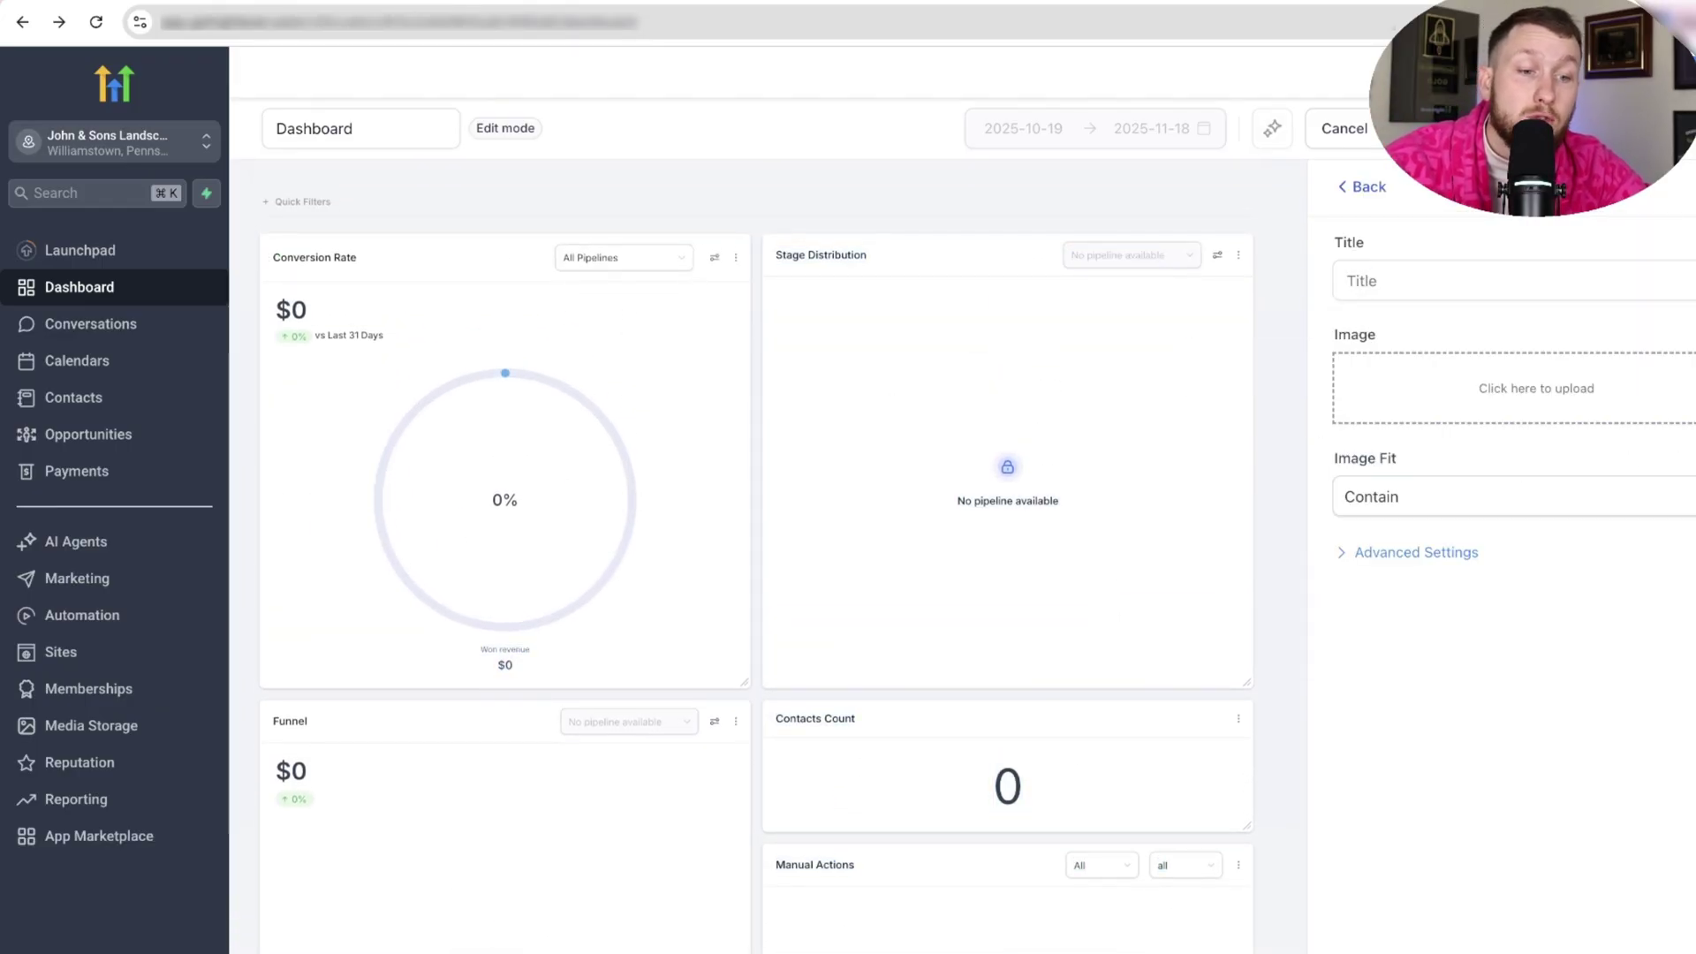
left_click(1531, 424)
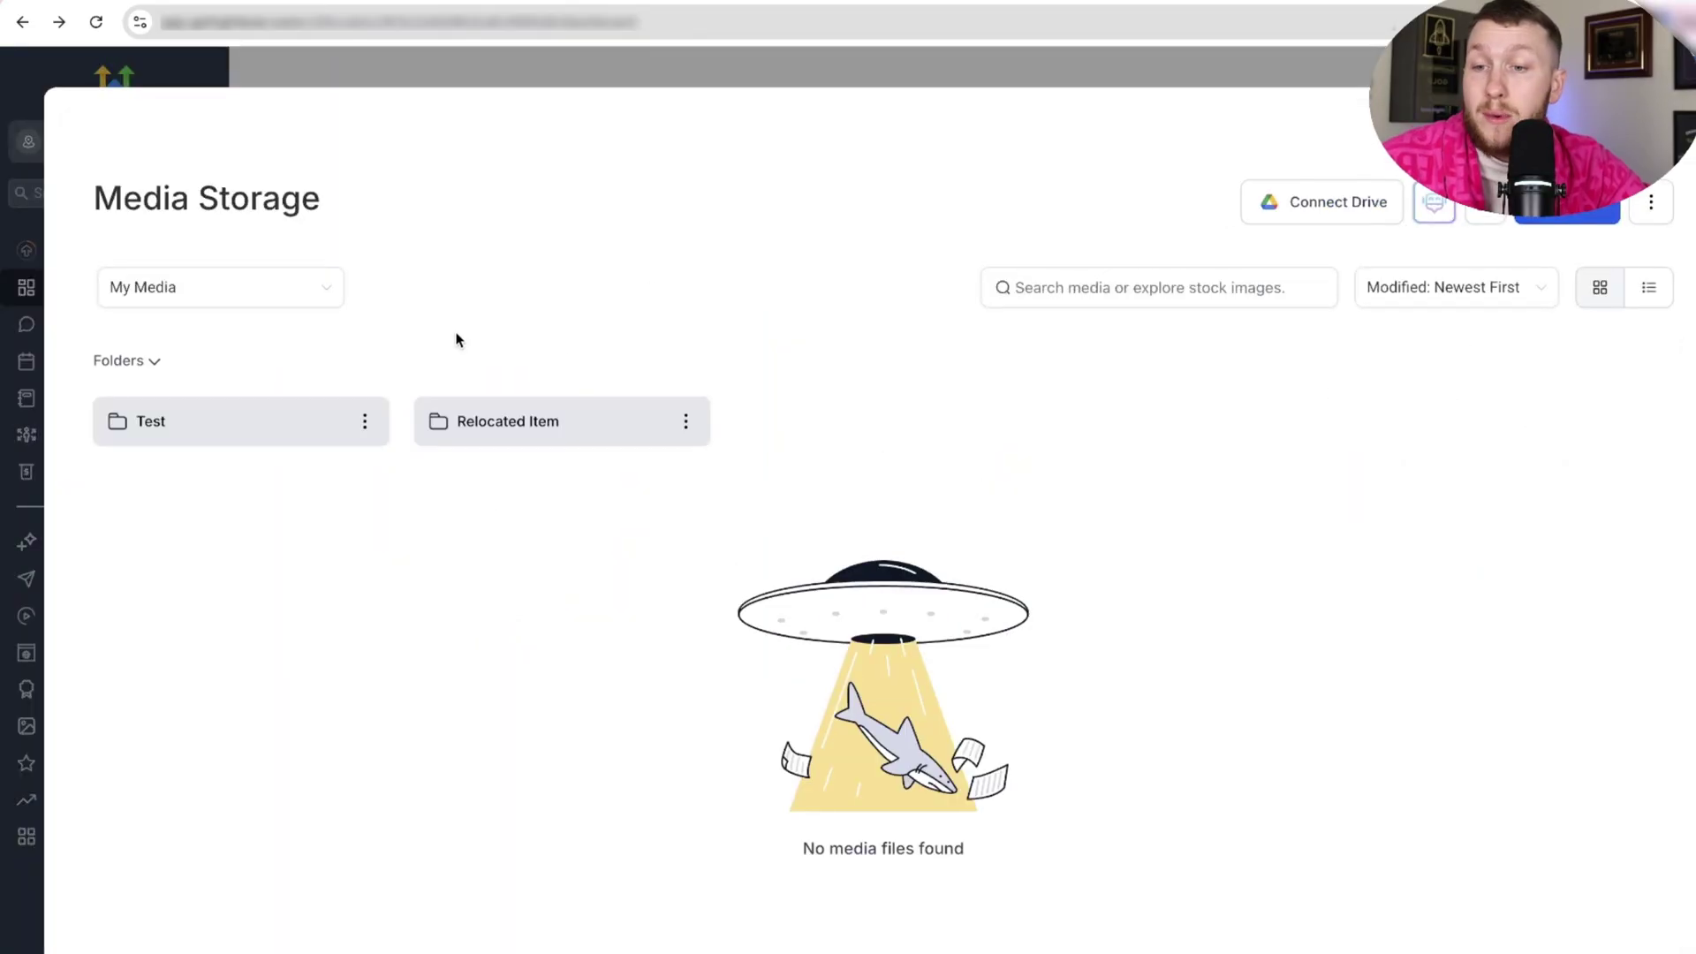
left_click(306, 301)
left_click(205, 452)
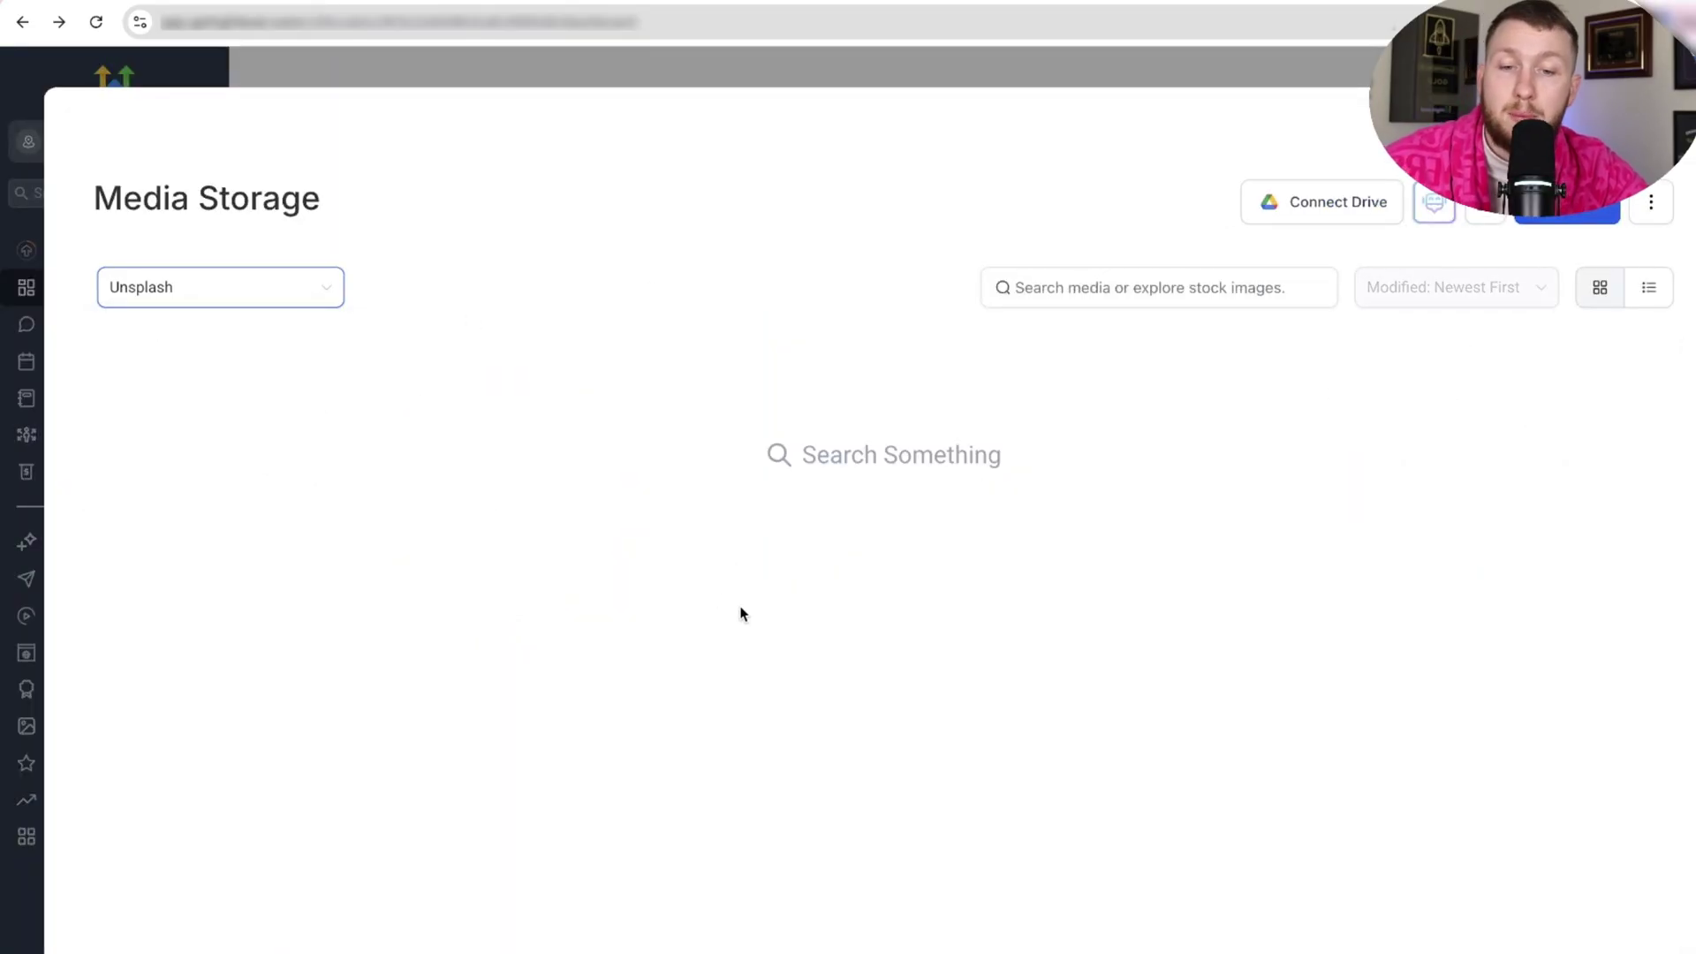
left_click(1088, 288)
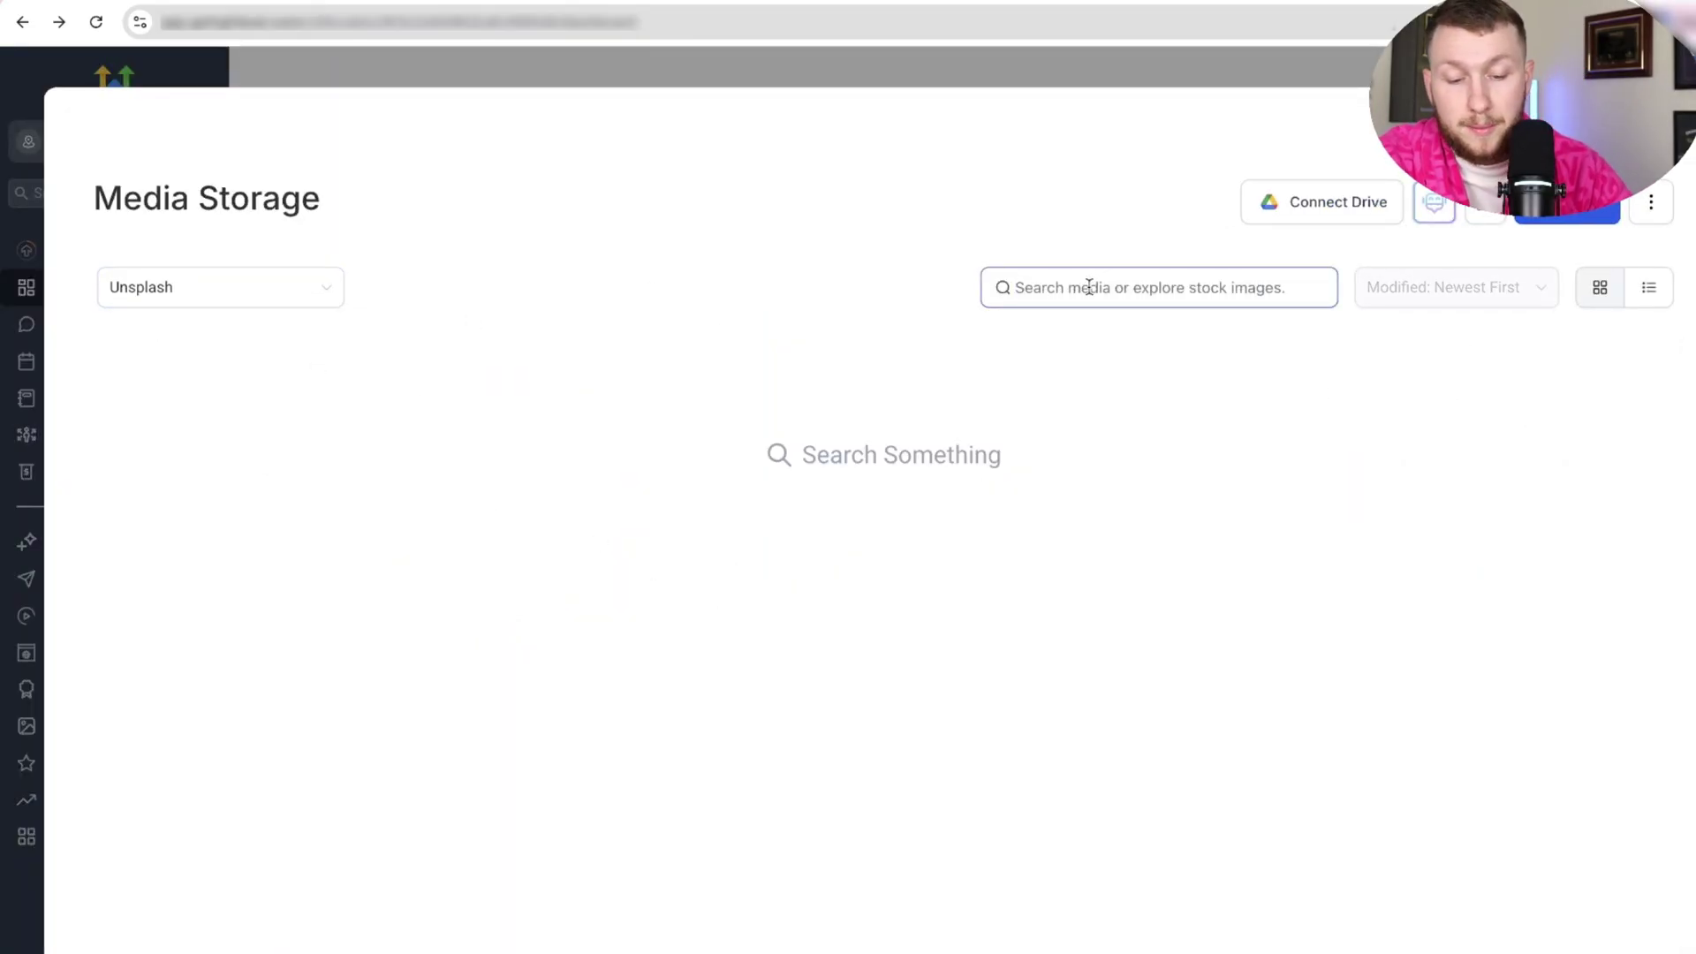
type("logo")
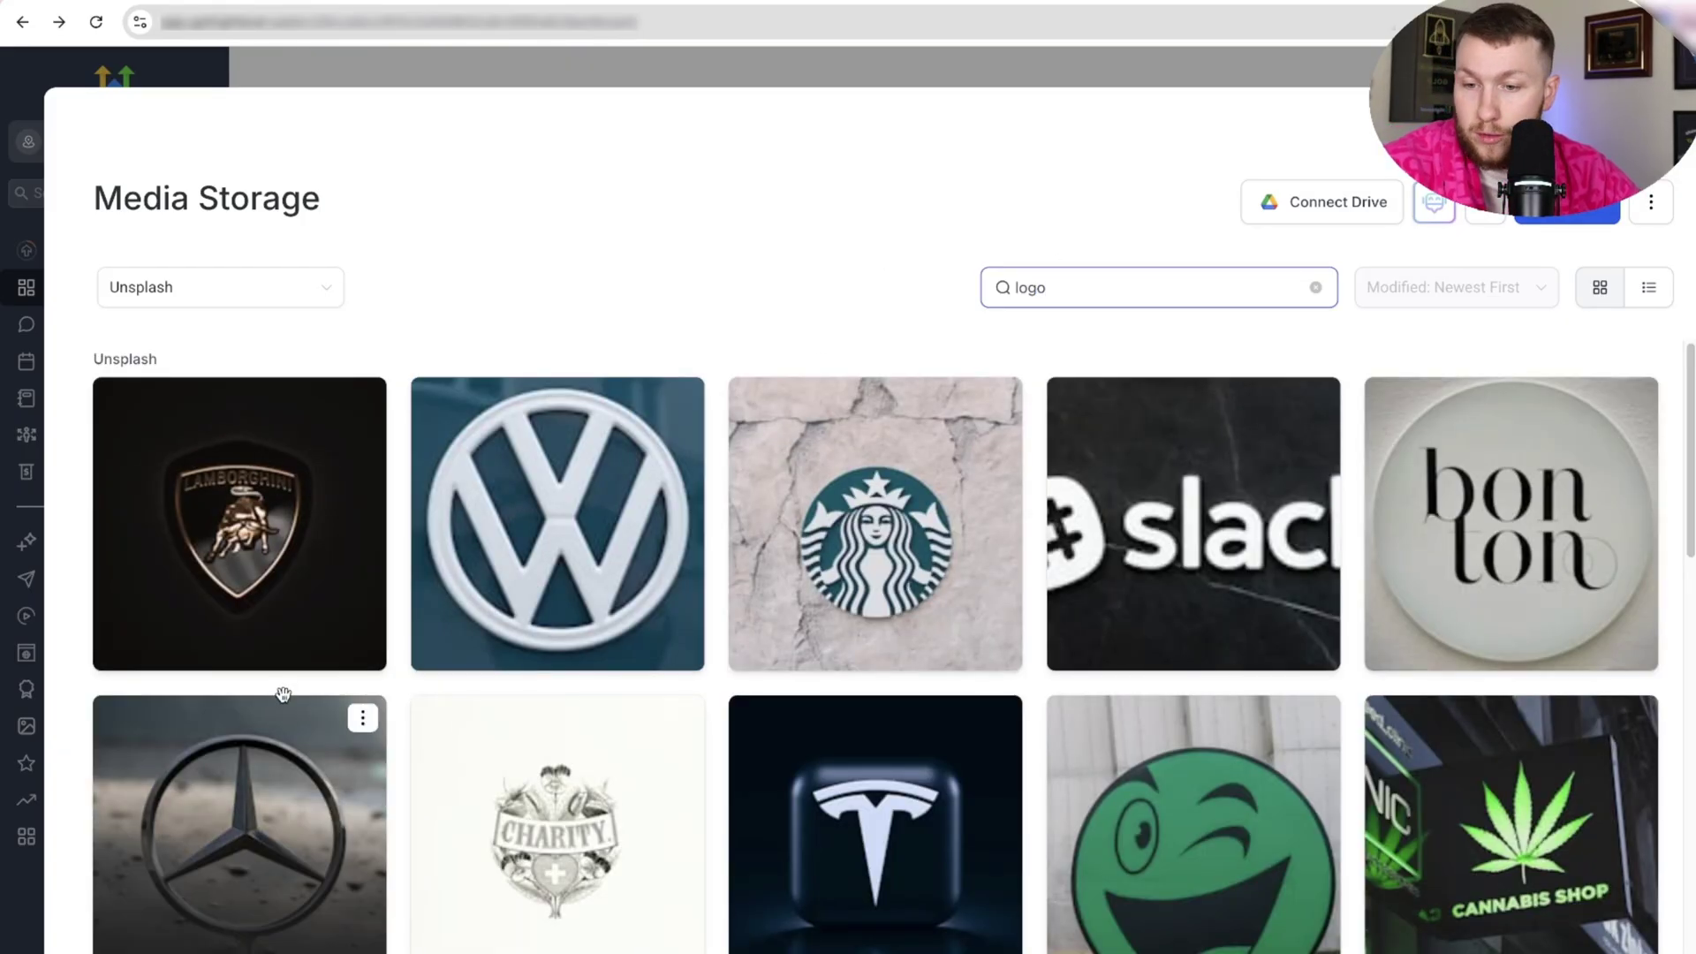
left_click(283, 574)
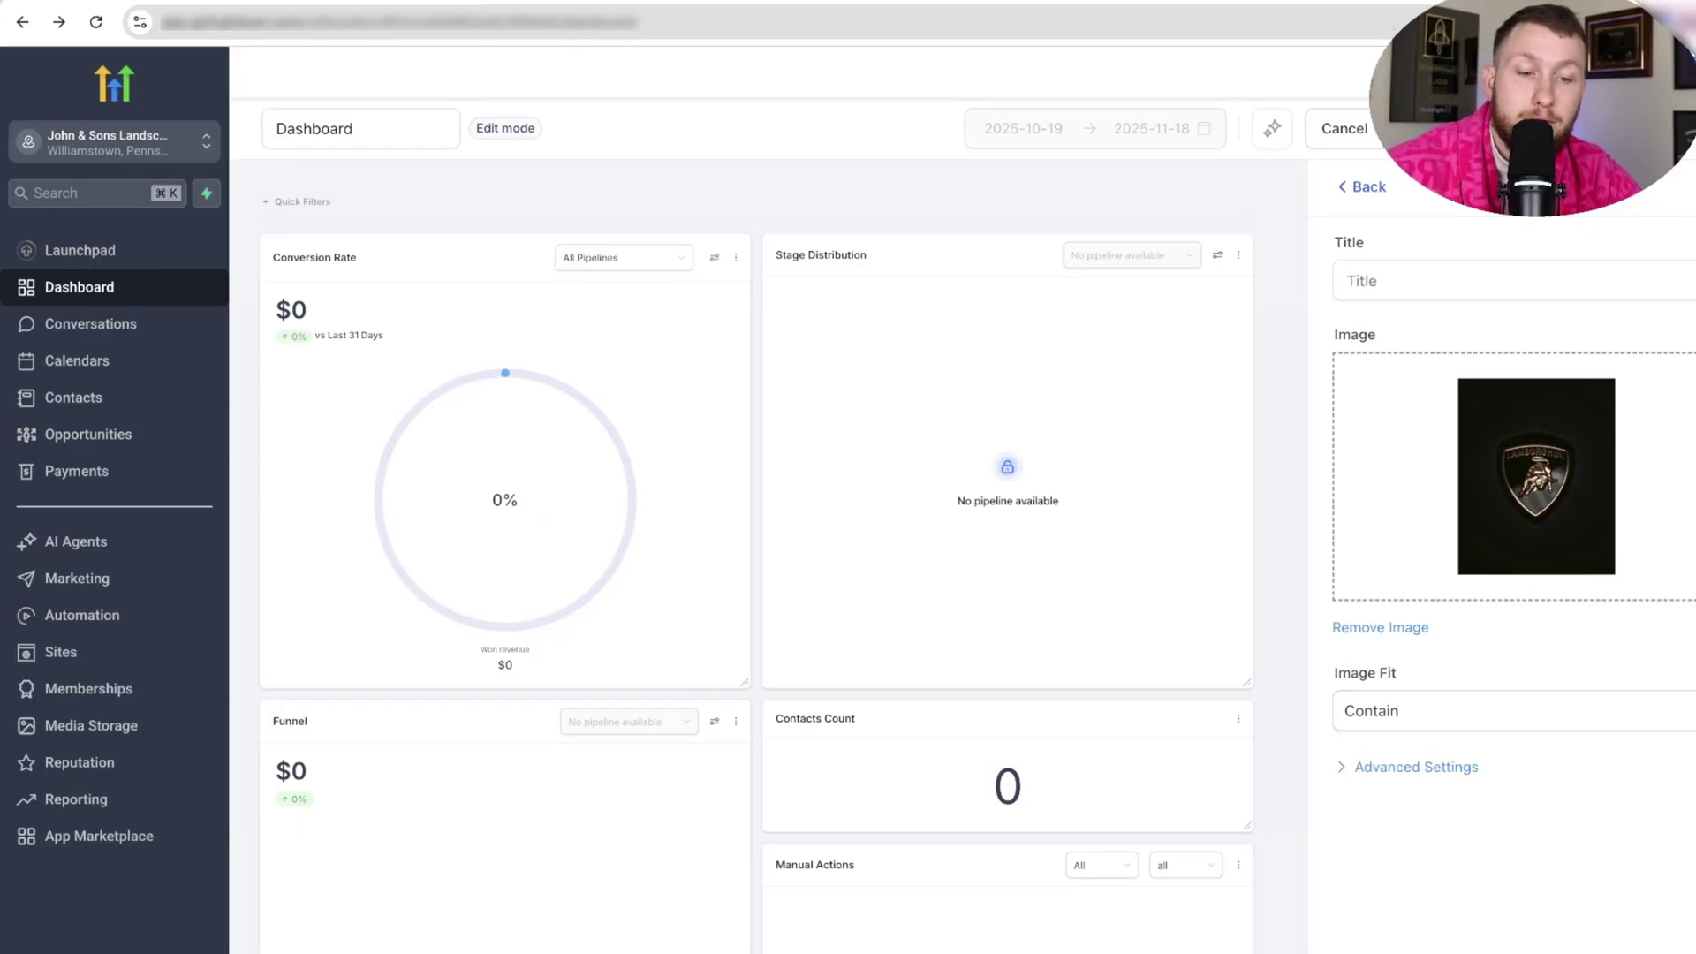
- Move the Lamborghini logo image above Conversion Rate and widen it across the left column
scroll(504, 565, "down", 4)
left_click_drag(568, 841, 543, 168)
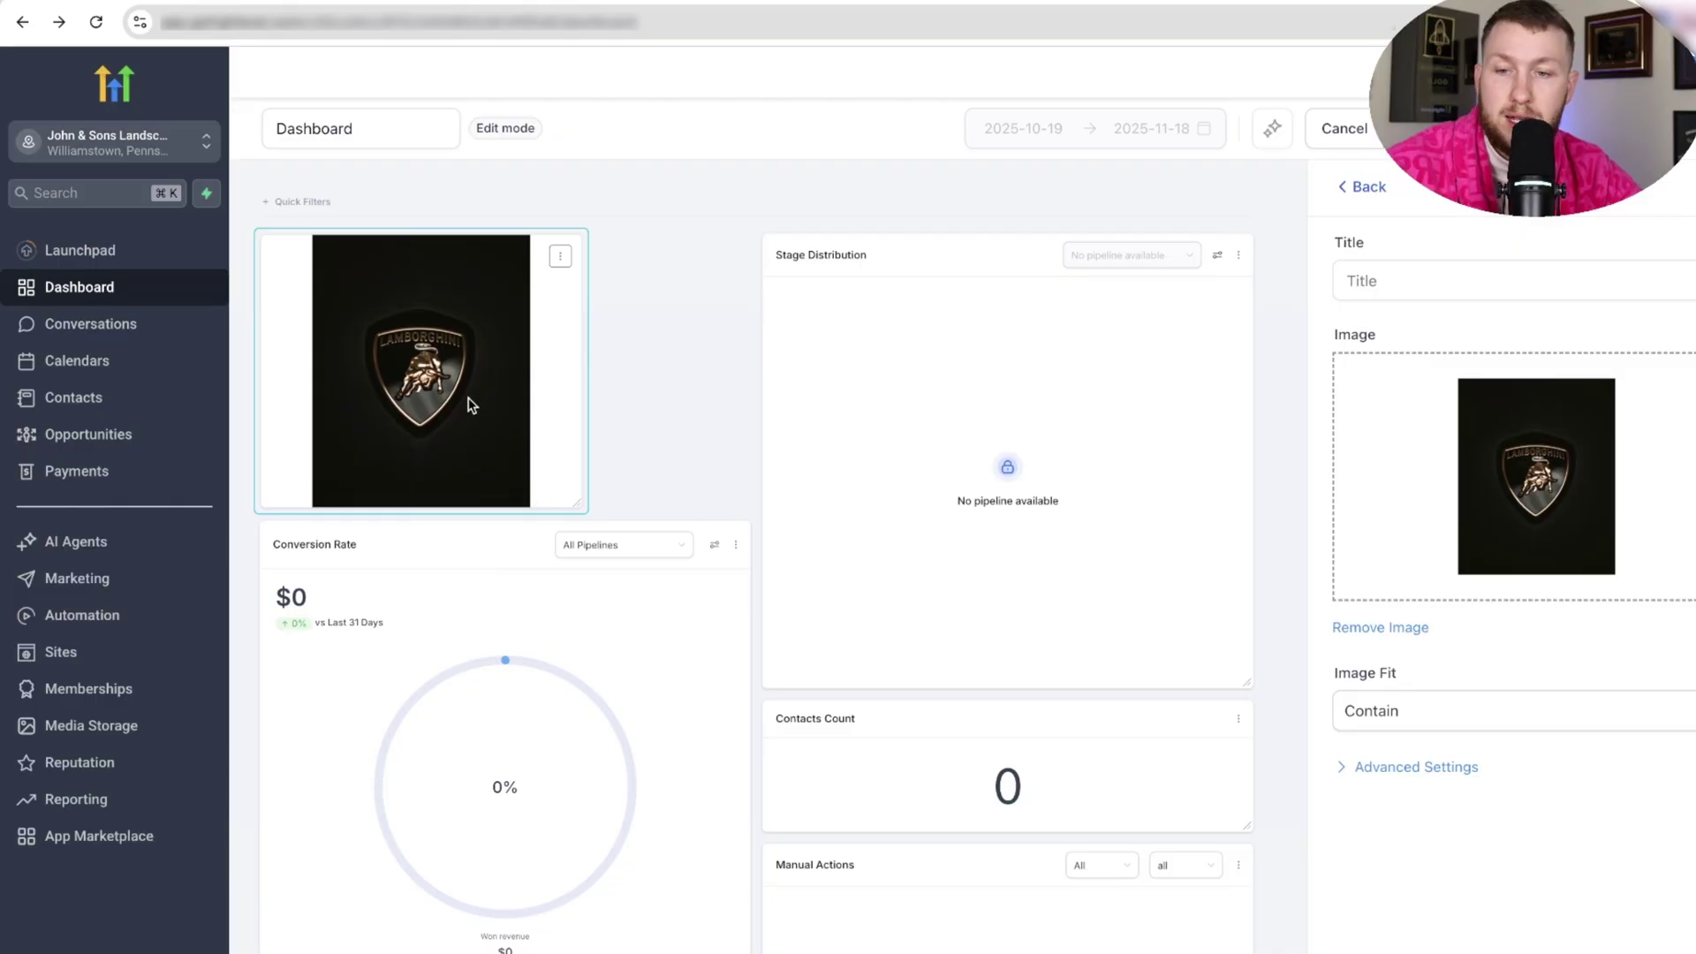
left_click_drag(575, 504, 746, 505)
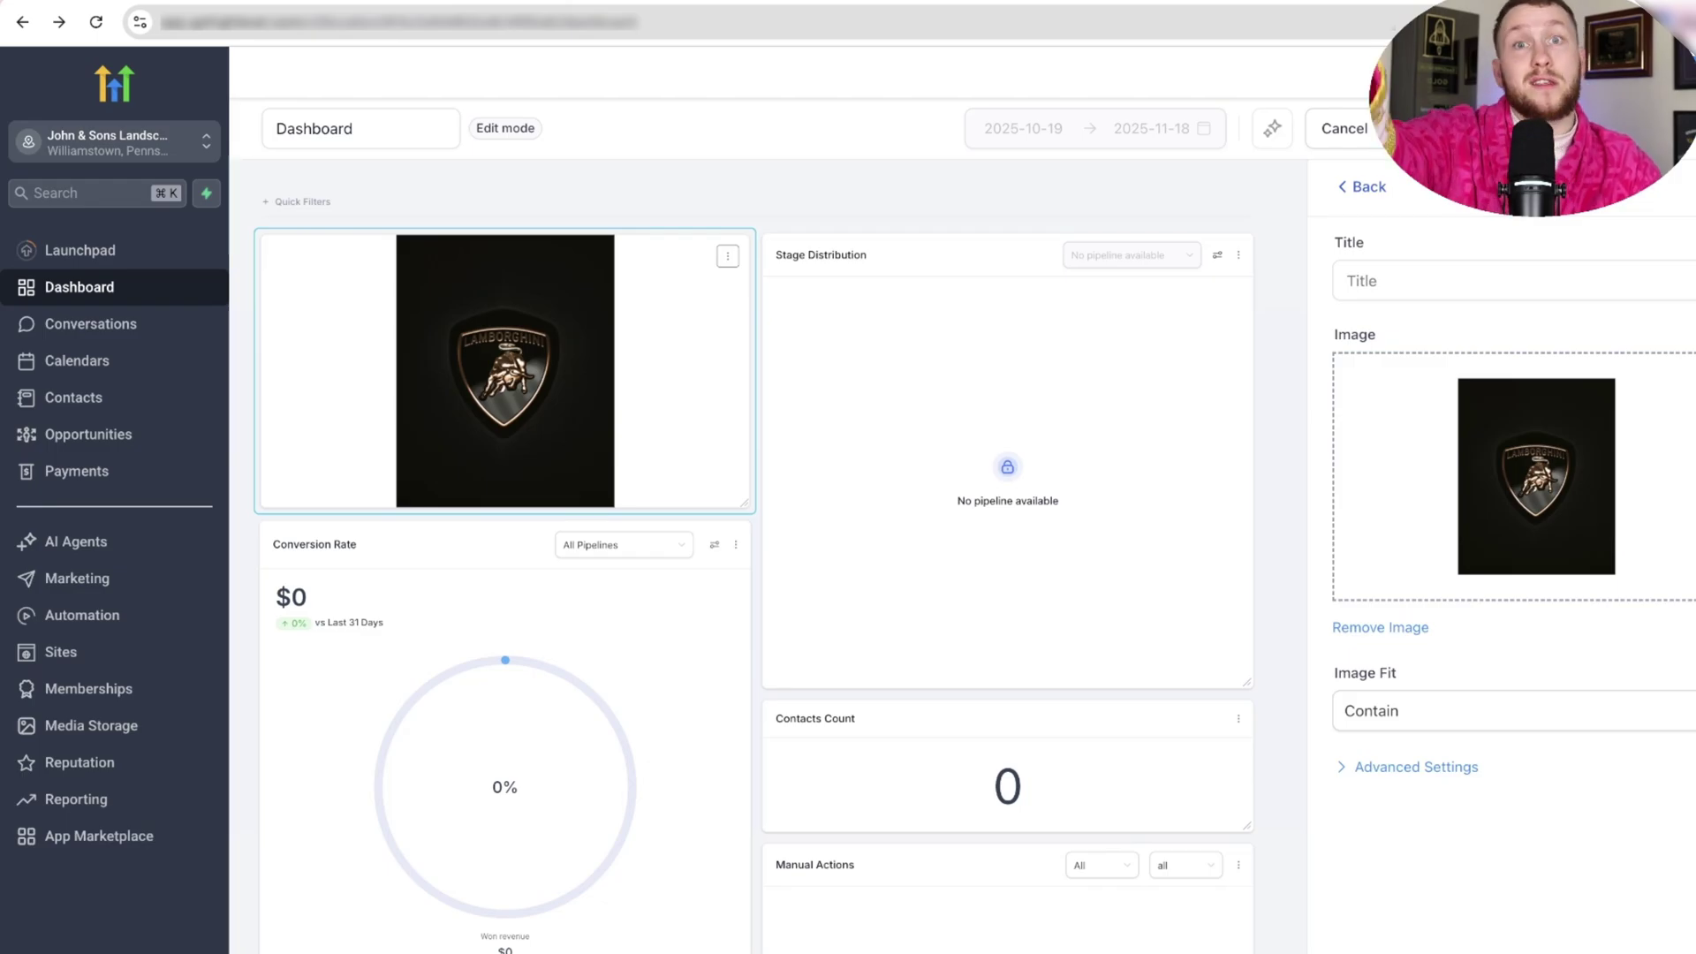
left_click(1354, 195)
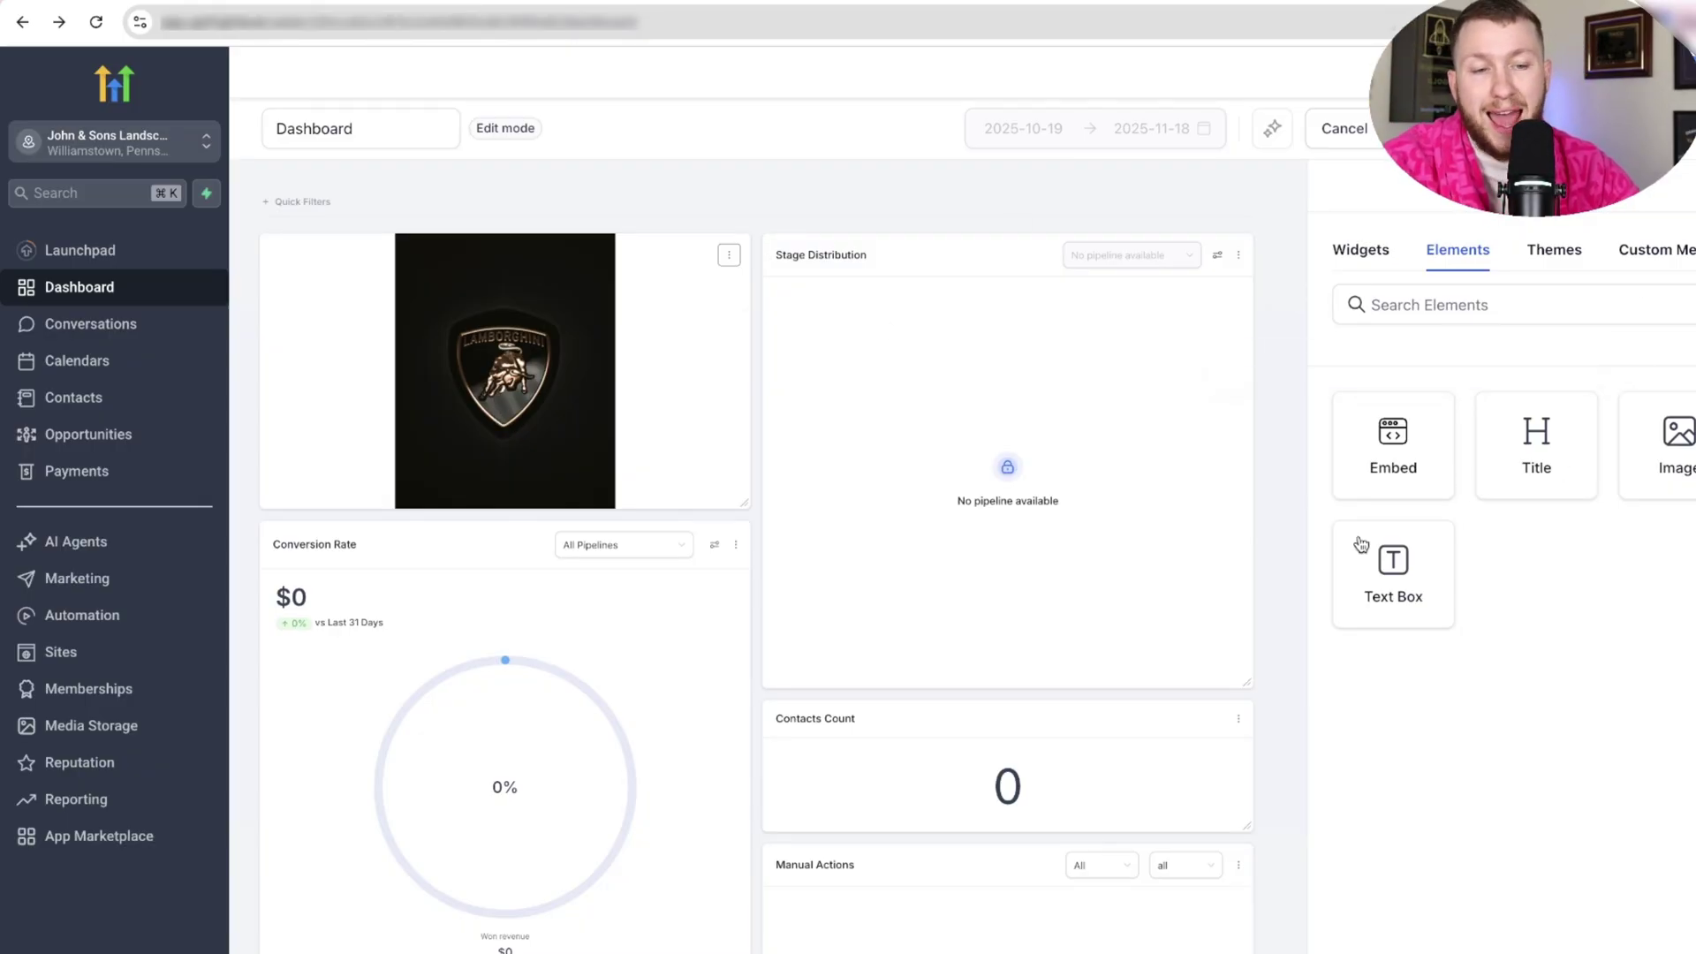
- Preview the Blue, Green, Pink, Orange, Cyan and Yellow themes, then pick the Custom theme
left_click(1560, 254)
left_click(1536, 362)
left_click(1661, 362)
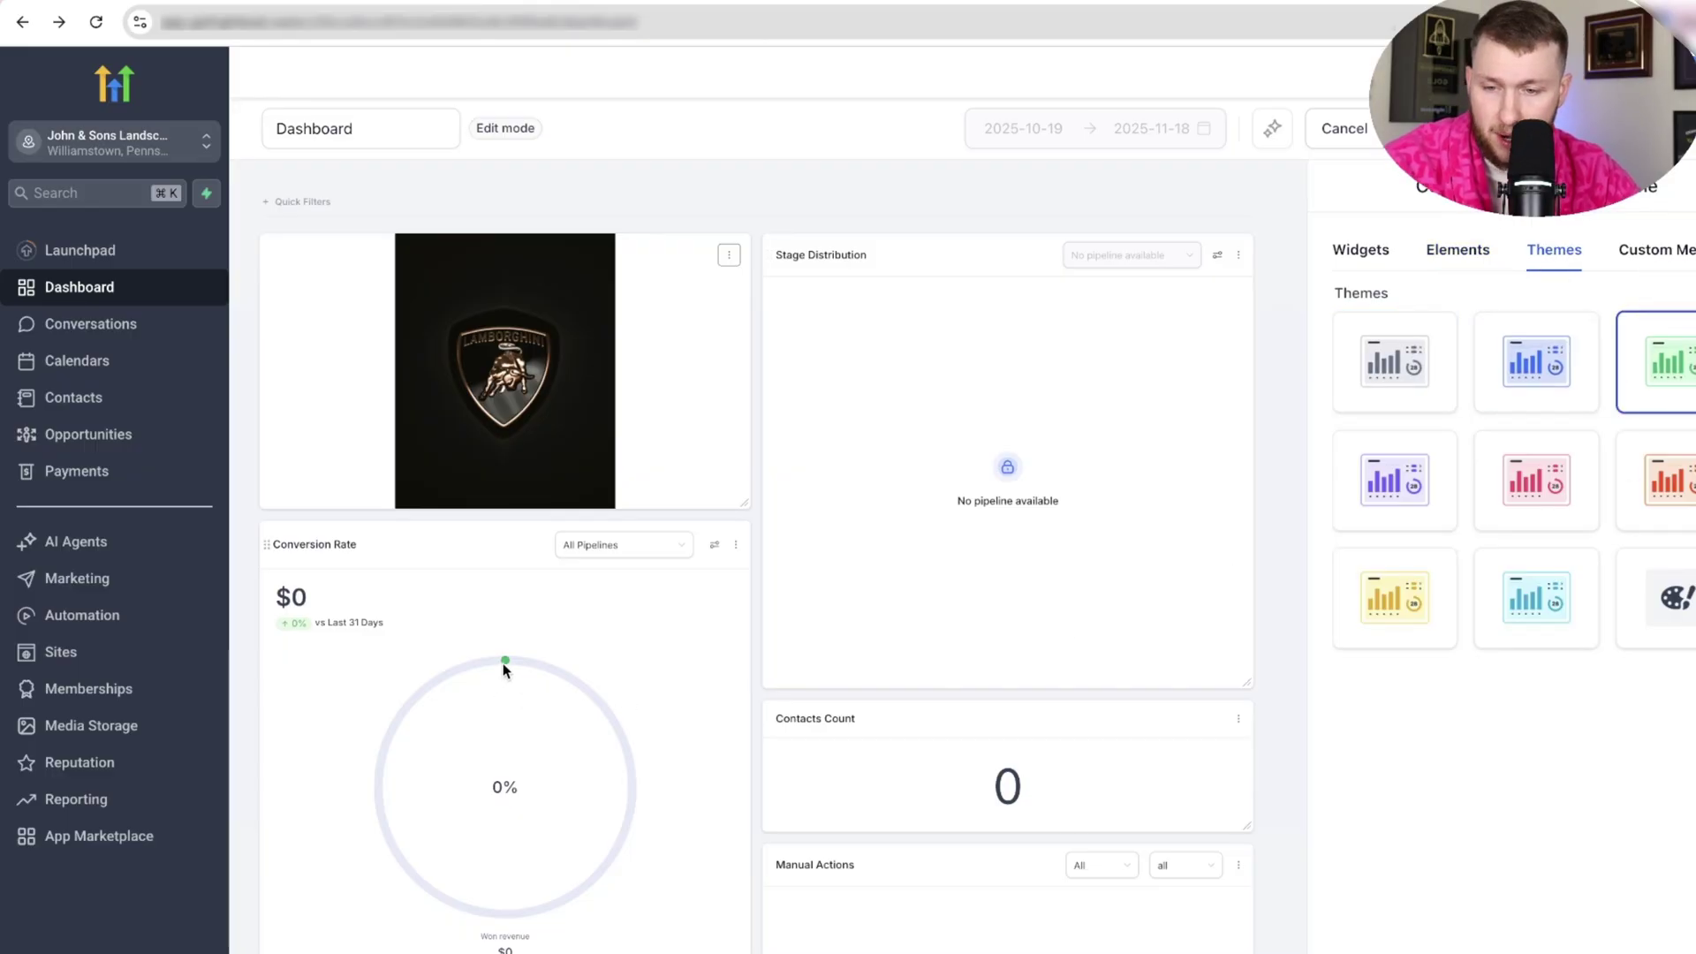
left_click(1537, 503)
left_click(1656, 494)
left_click(1537, 600)
left_click(1422, 606)
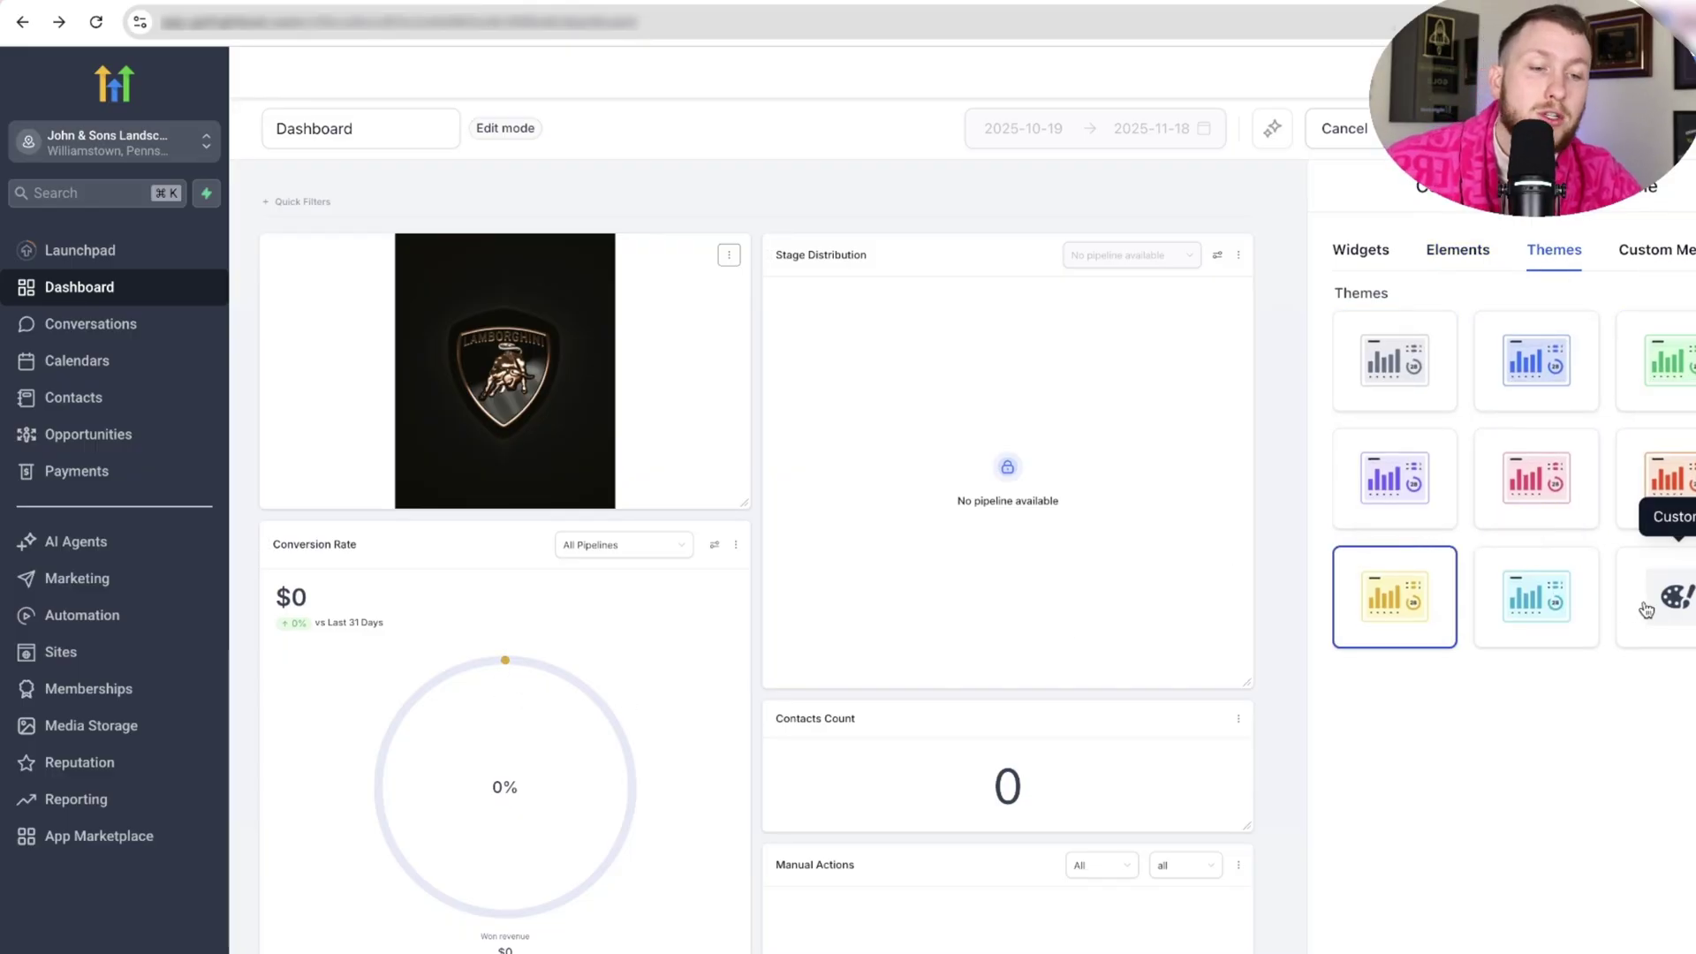
left_click(1645, 610)
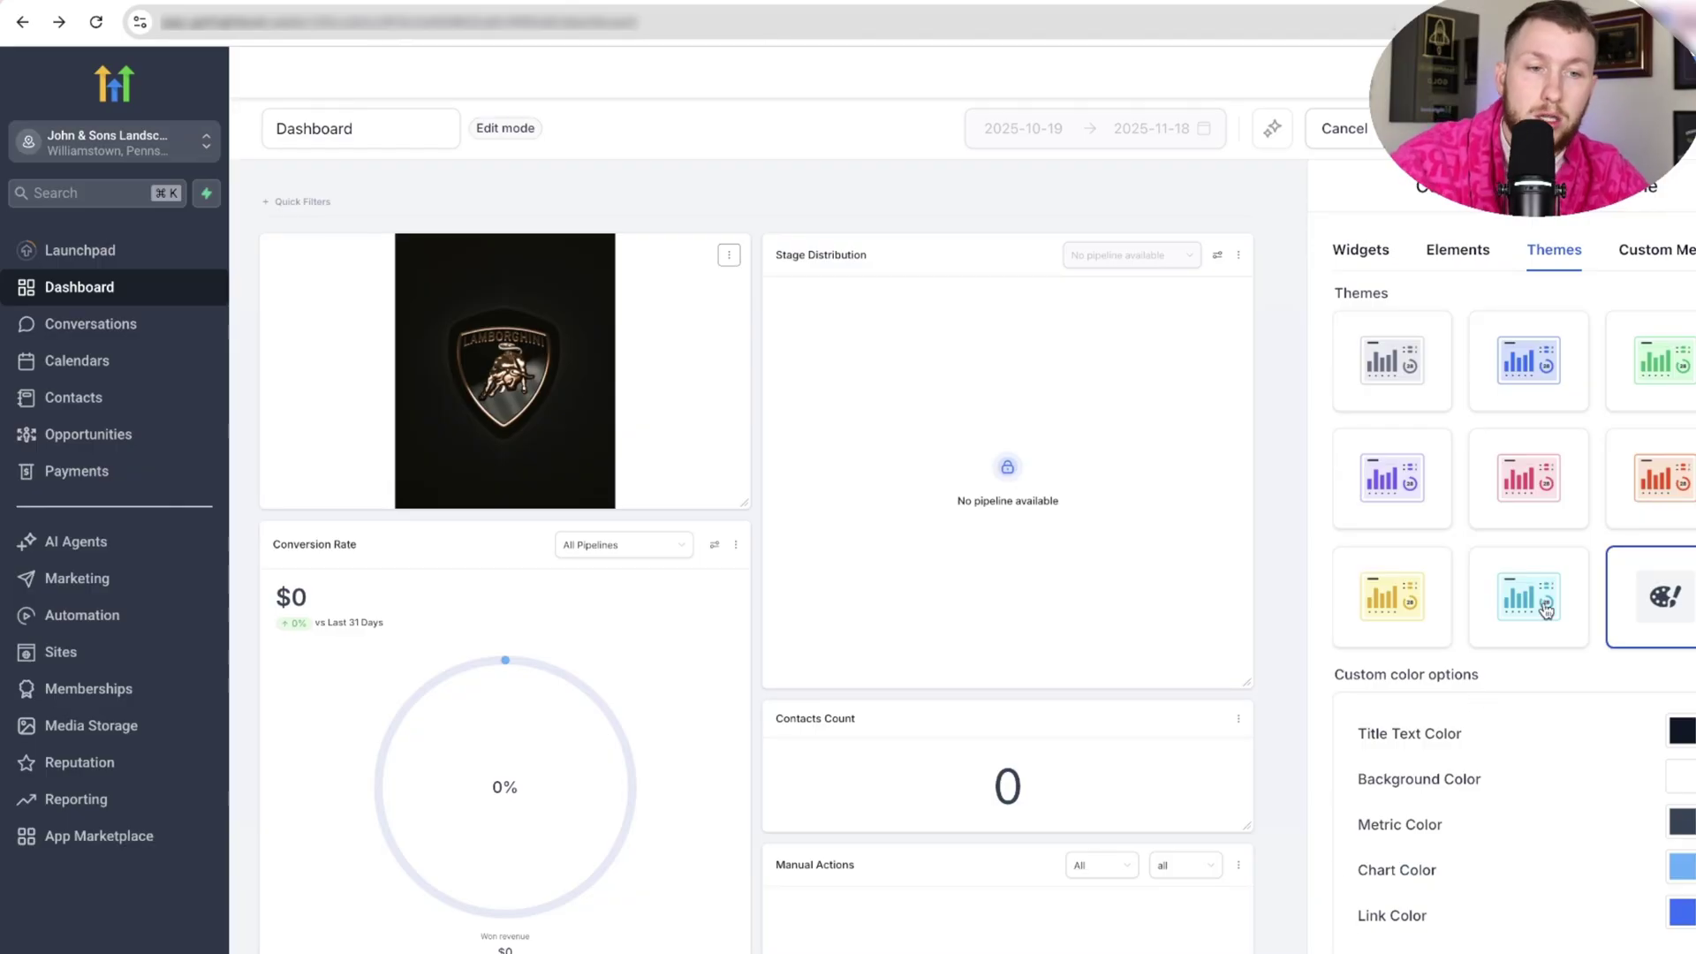
- Look at Custom Metrics and start a new custom metric, then cancel without creating one
left_click(1685, 265)
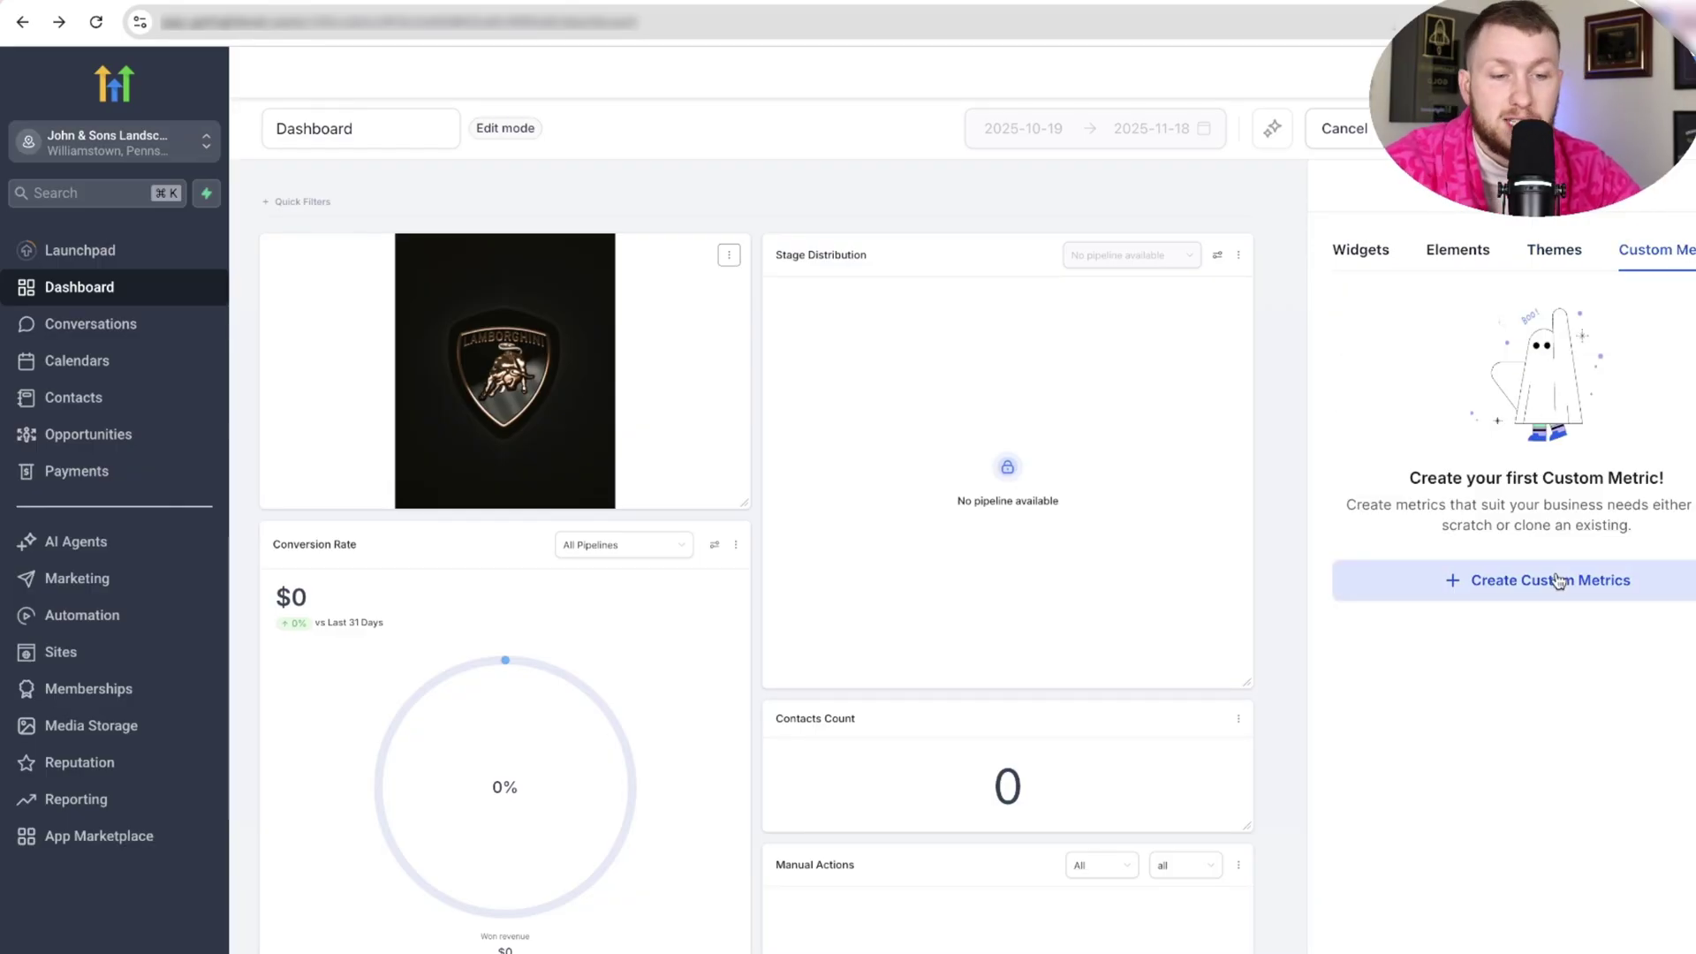
left_click(1558, 580)
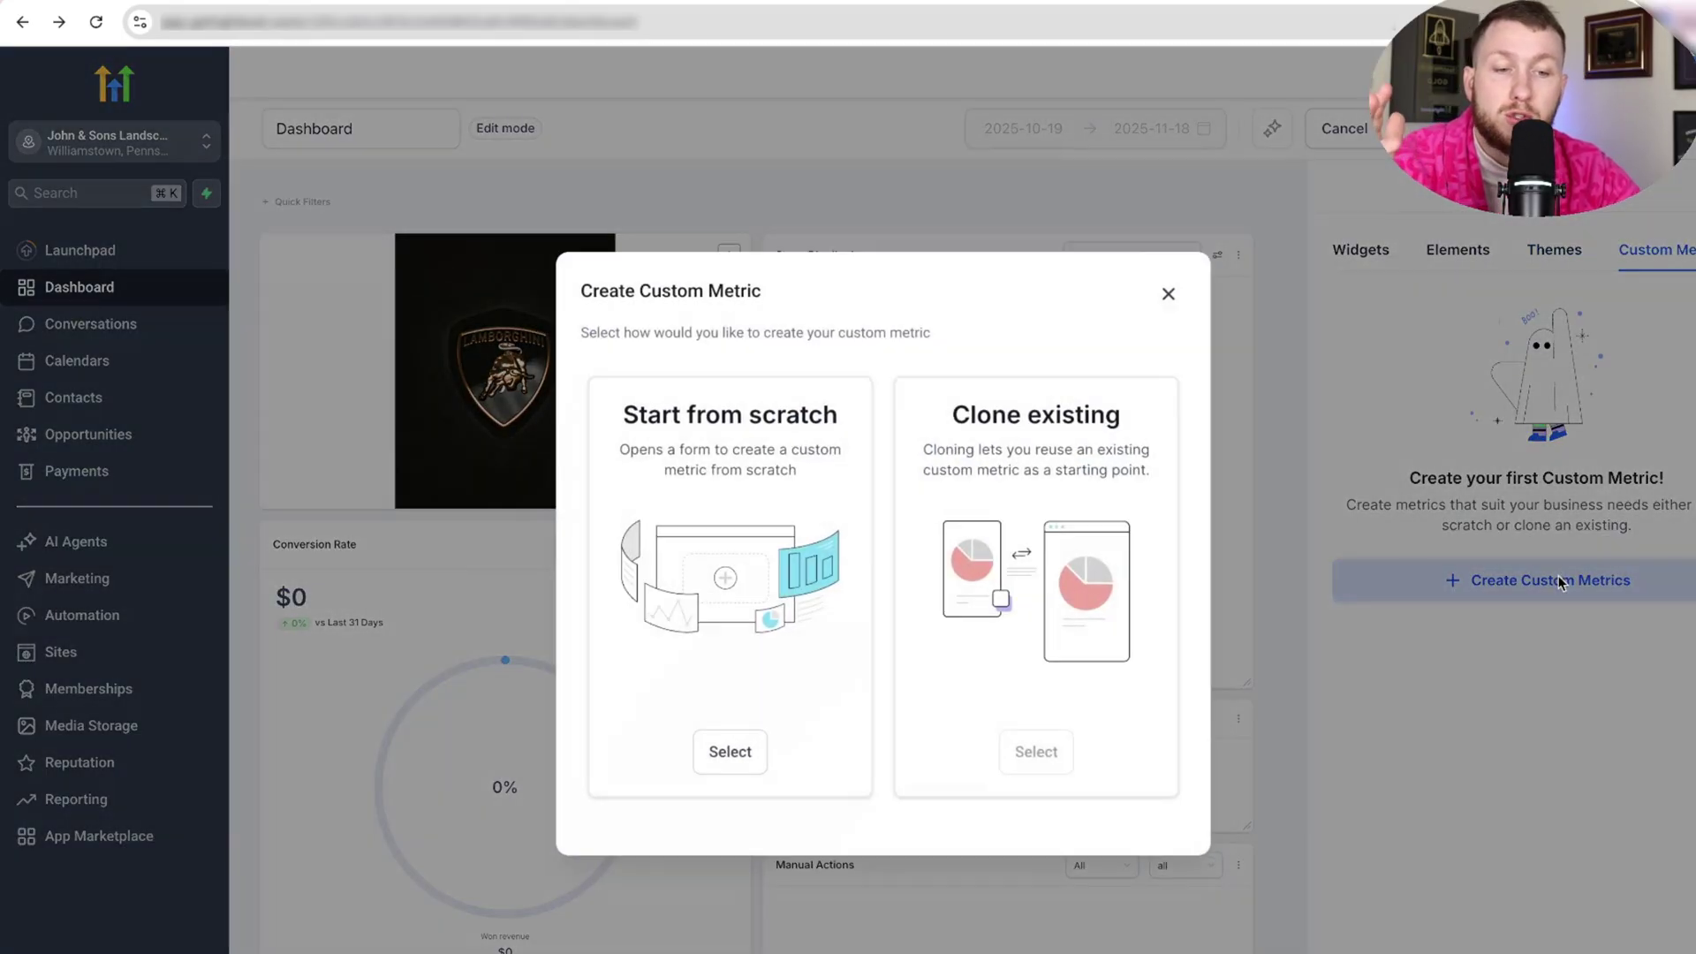
left_click(1169, 294)
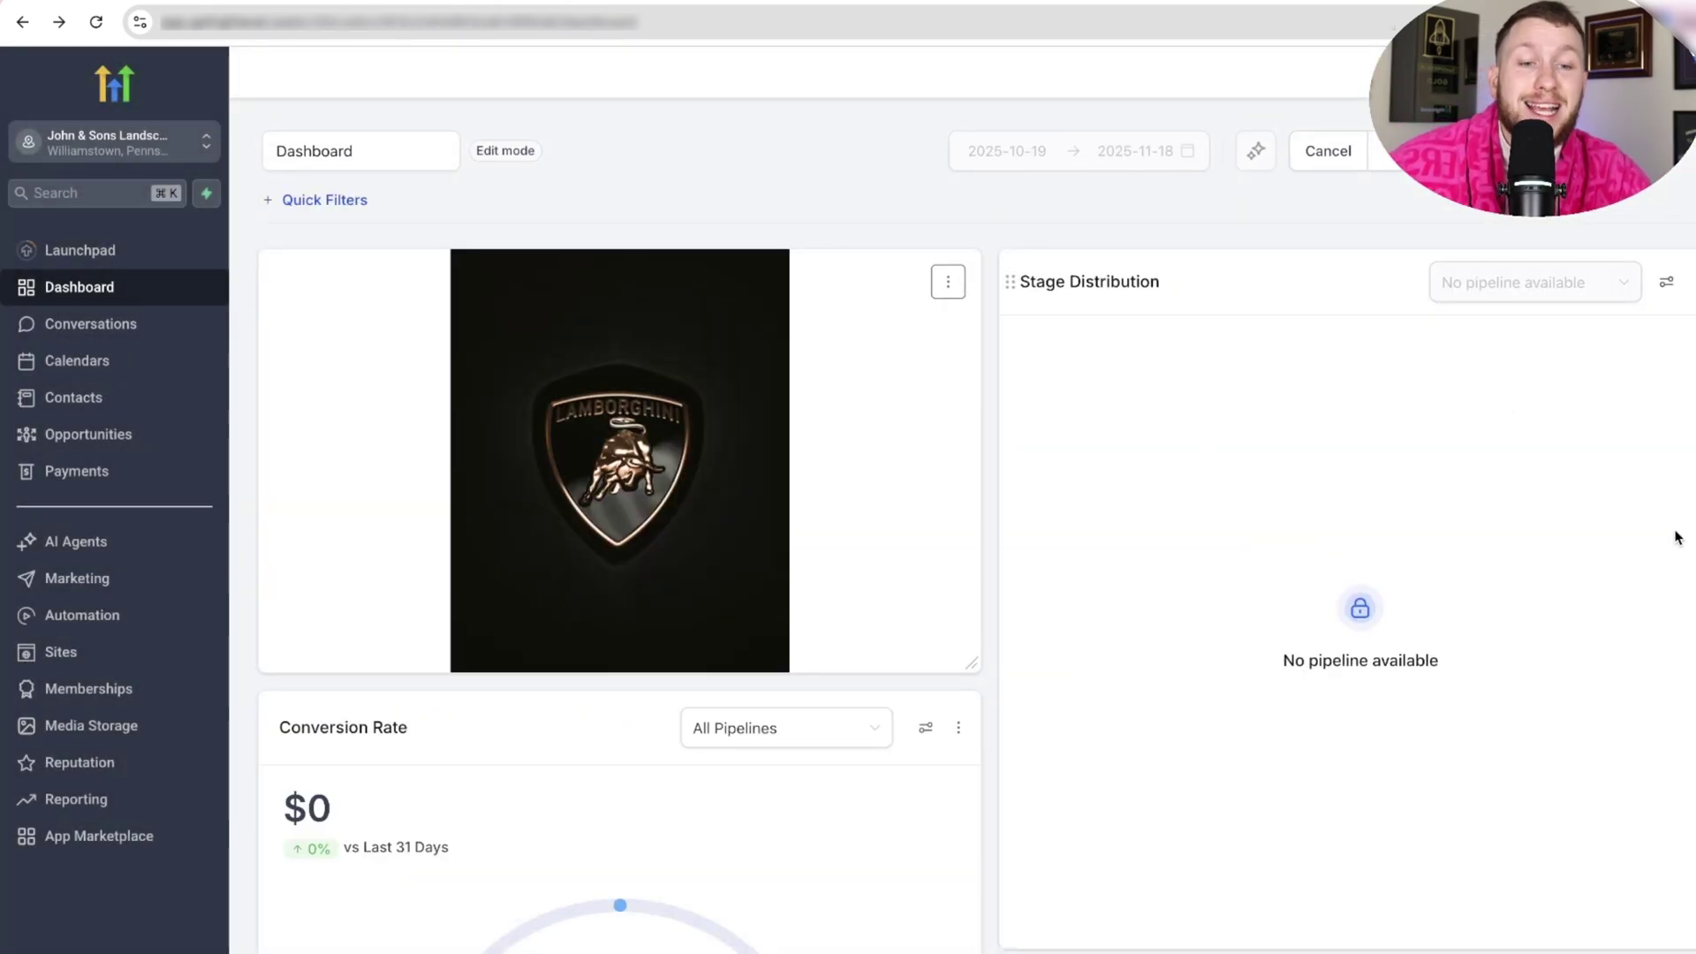
- Save the edited dashboard, exit edit mode, and glance at the dashboard options menu
scroll(1215, 495, "down", 5)
scroll(1153, 459, "up", 10)
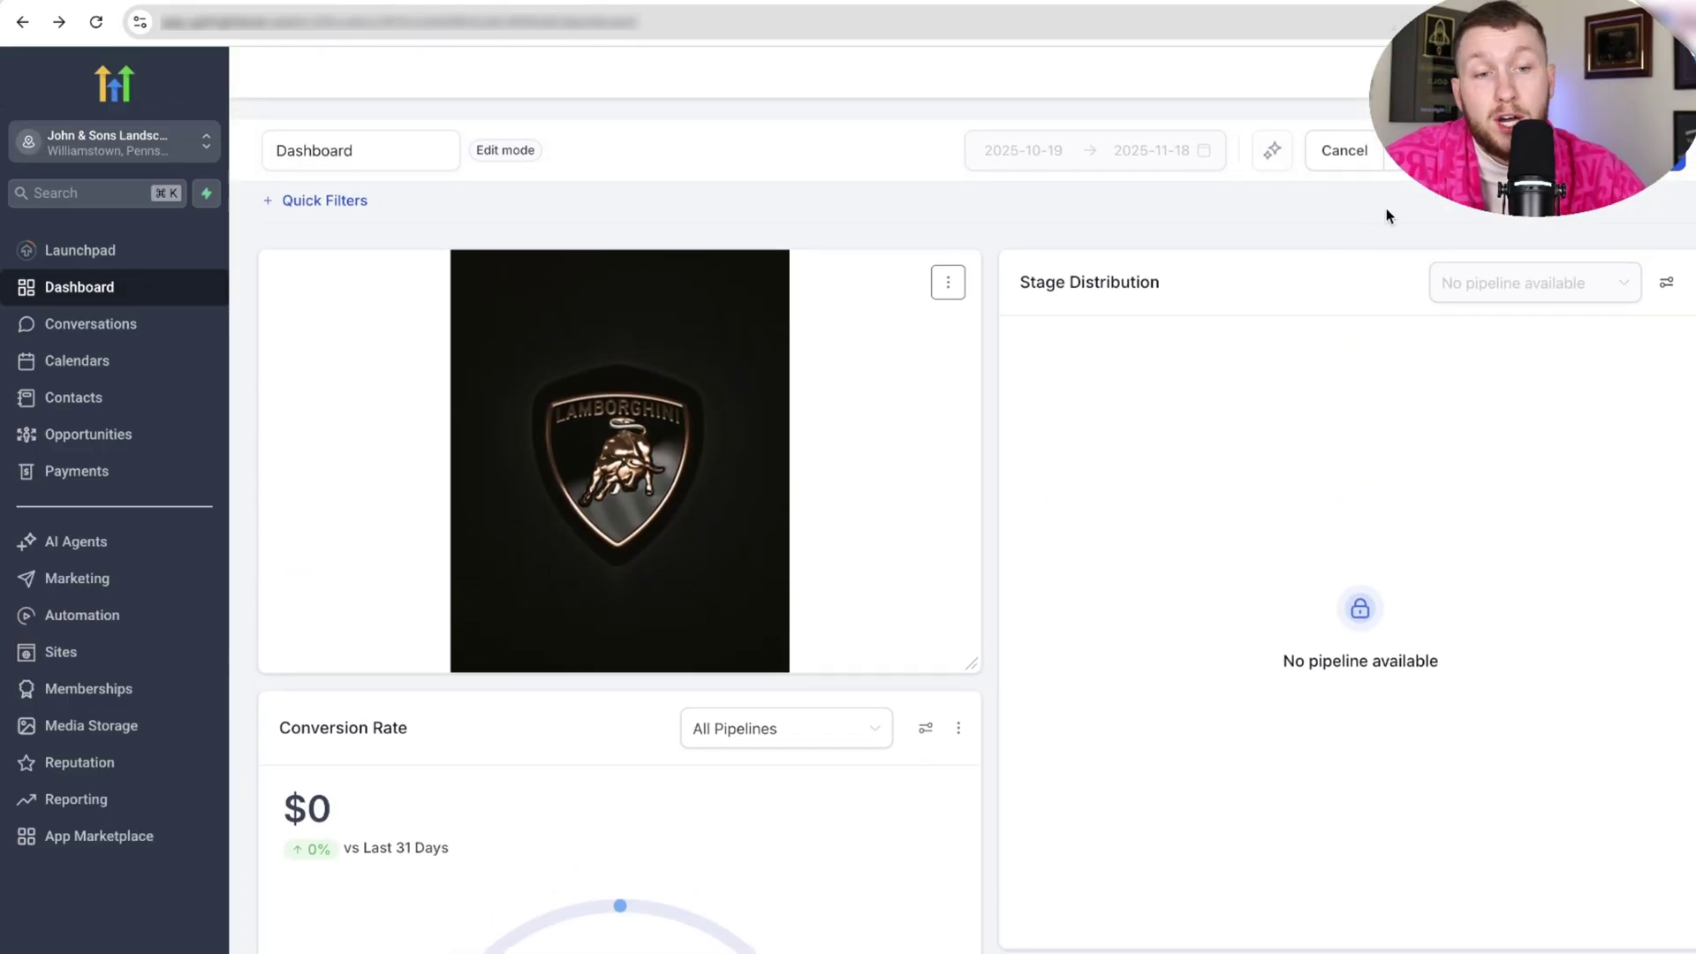
left_click(1424, 151)
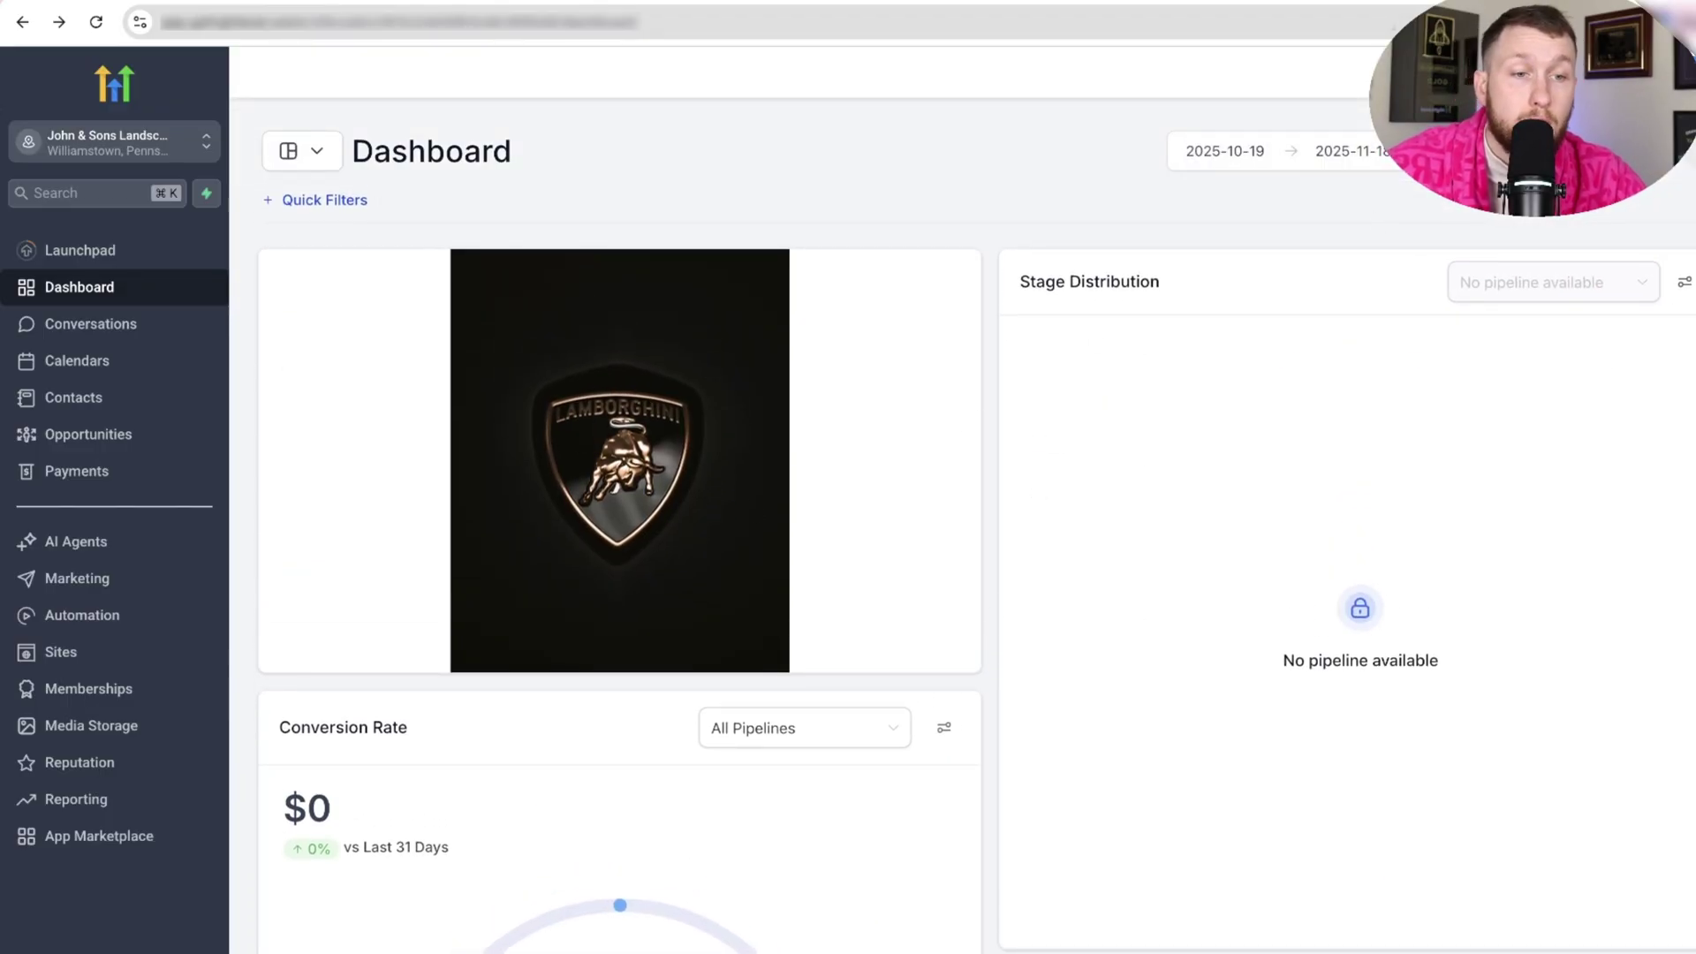
left_click(1627, 203)
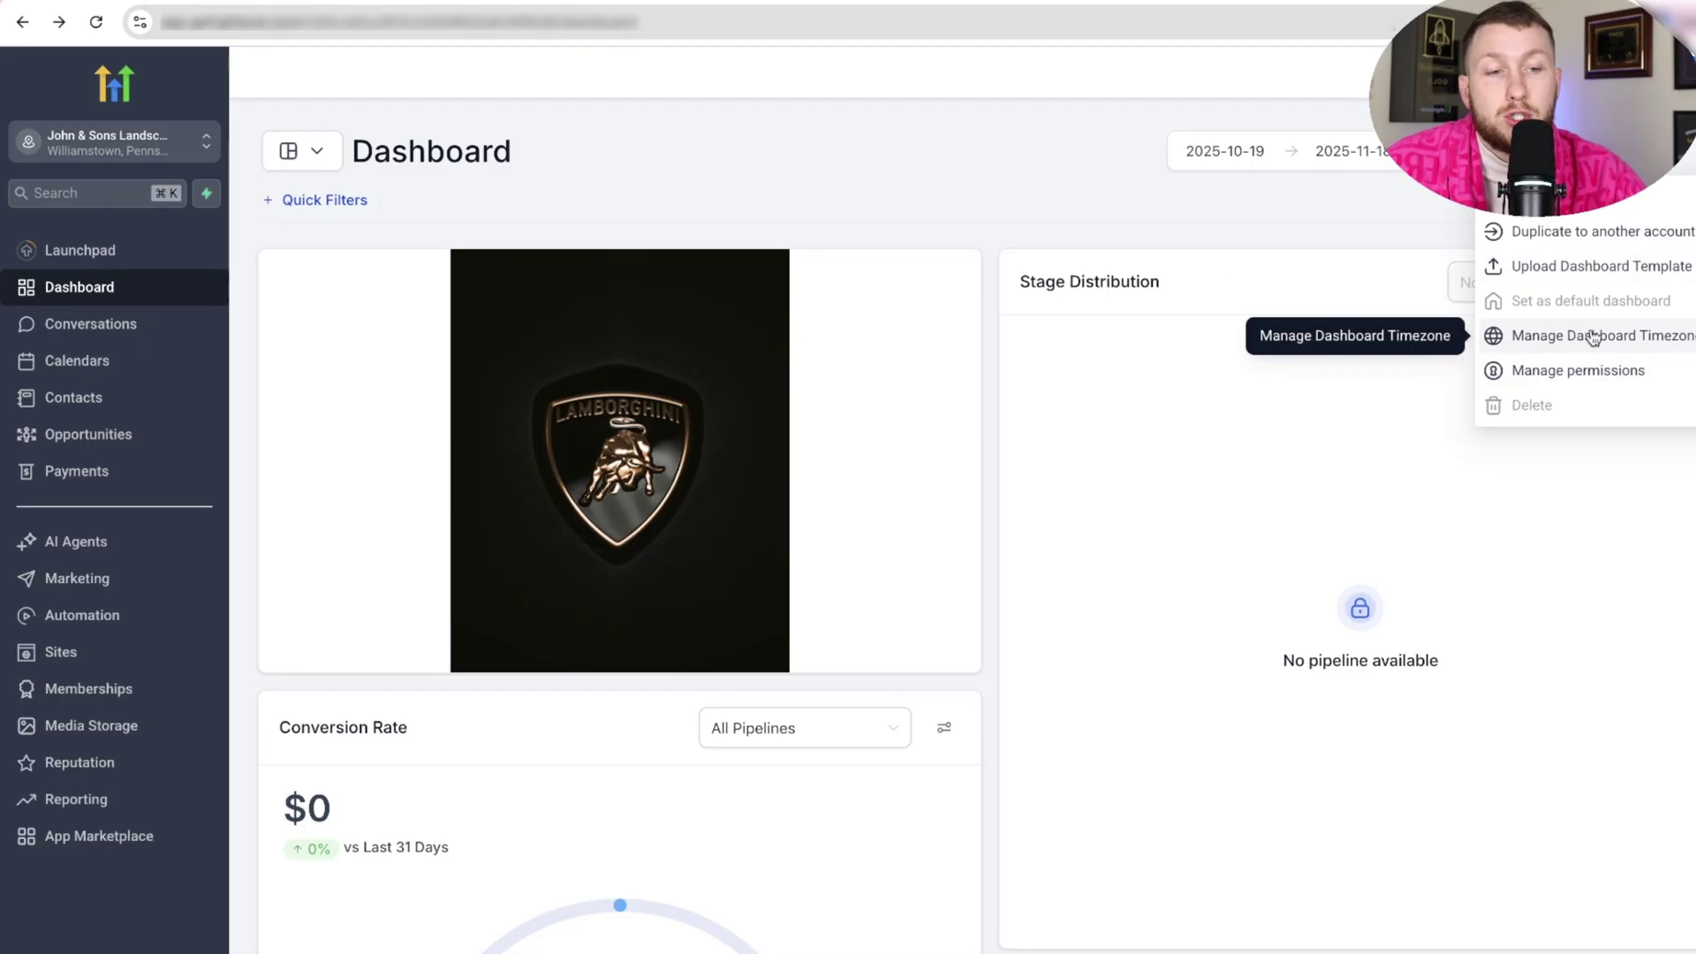
left_click(1164, 237)
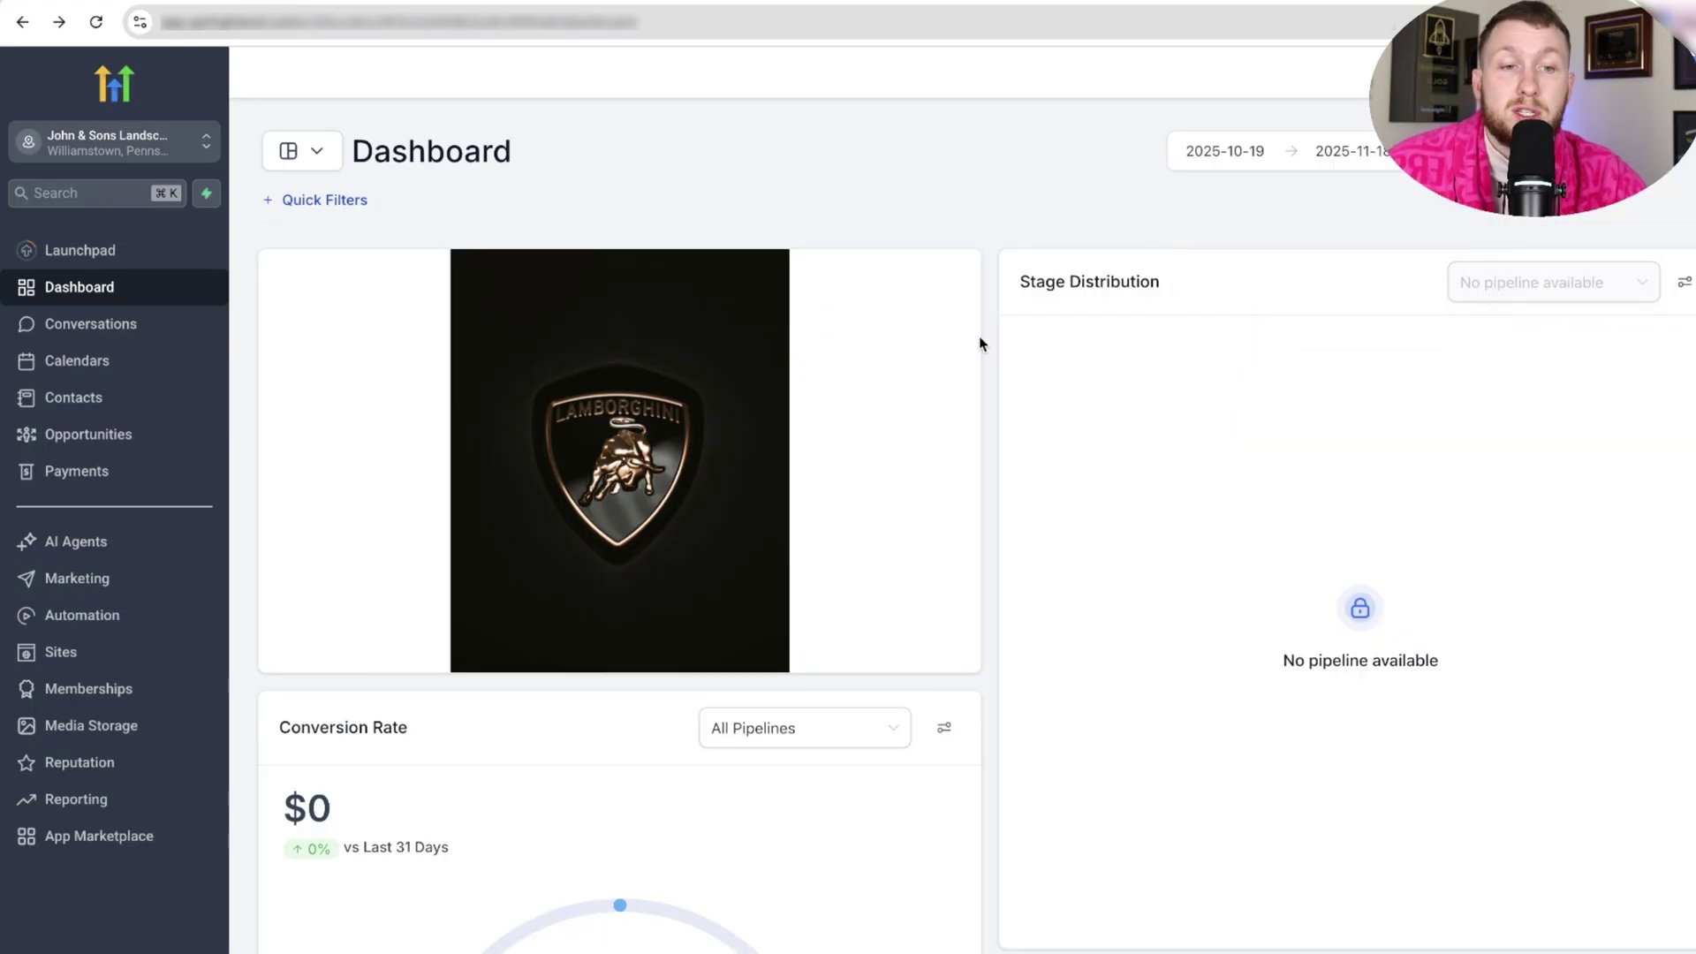
scroll(1148, 601, "down", 8)
scroll(1113, 618, "up", 8)
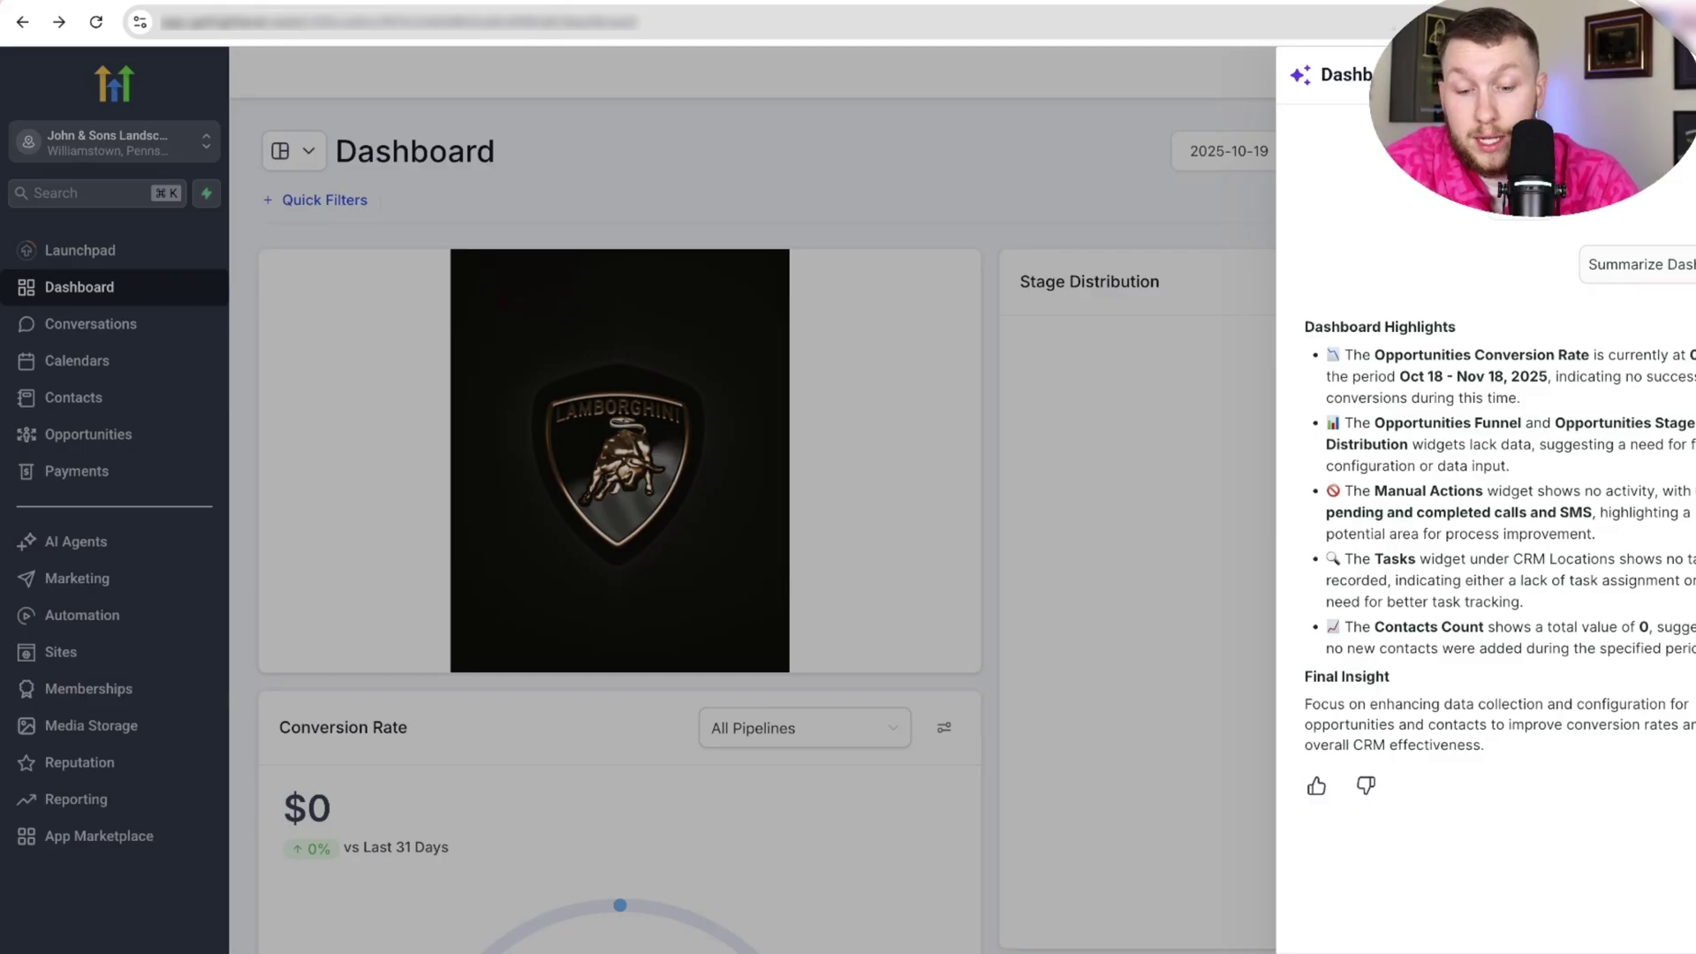
key("Return")
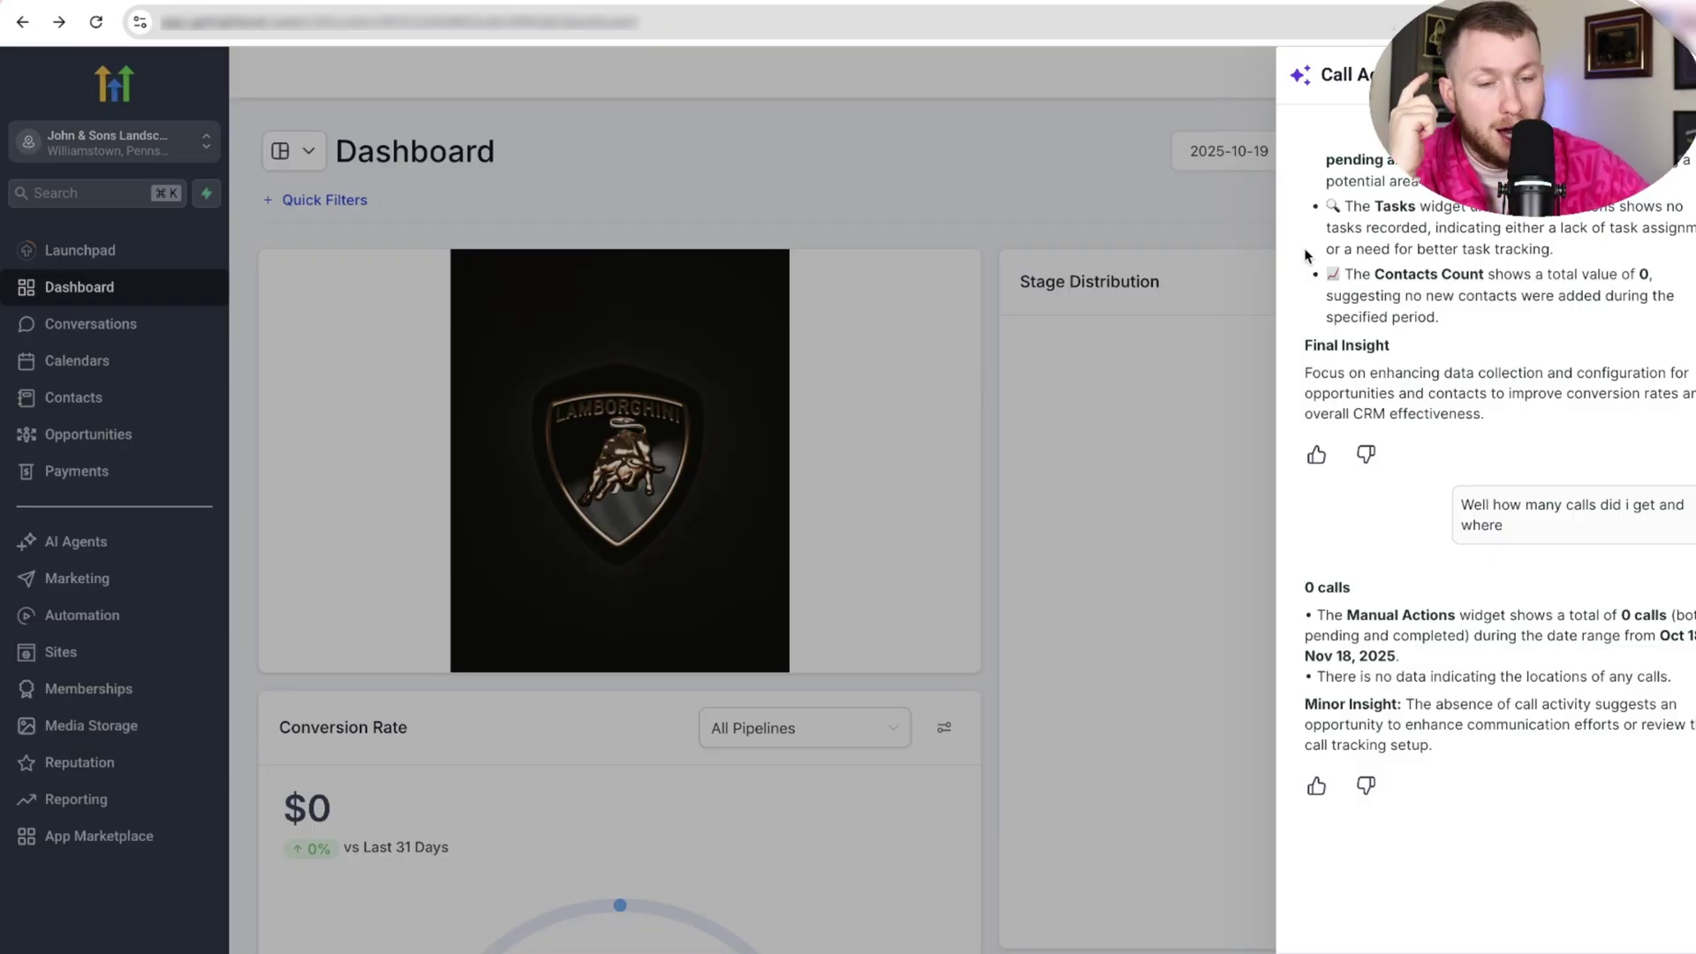
key("Escape")
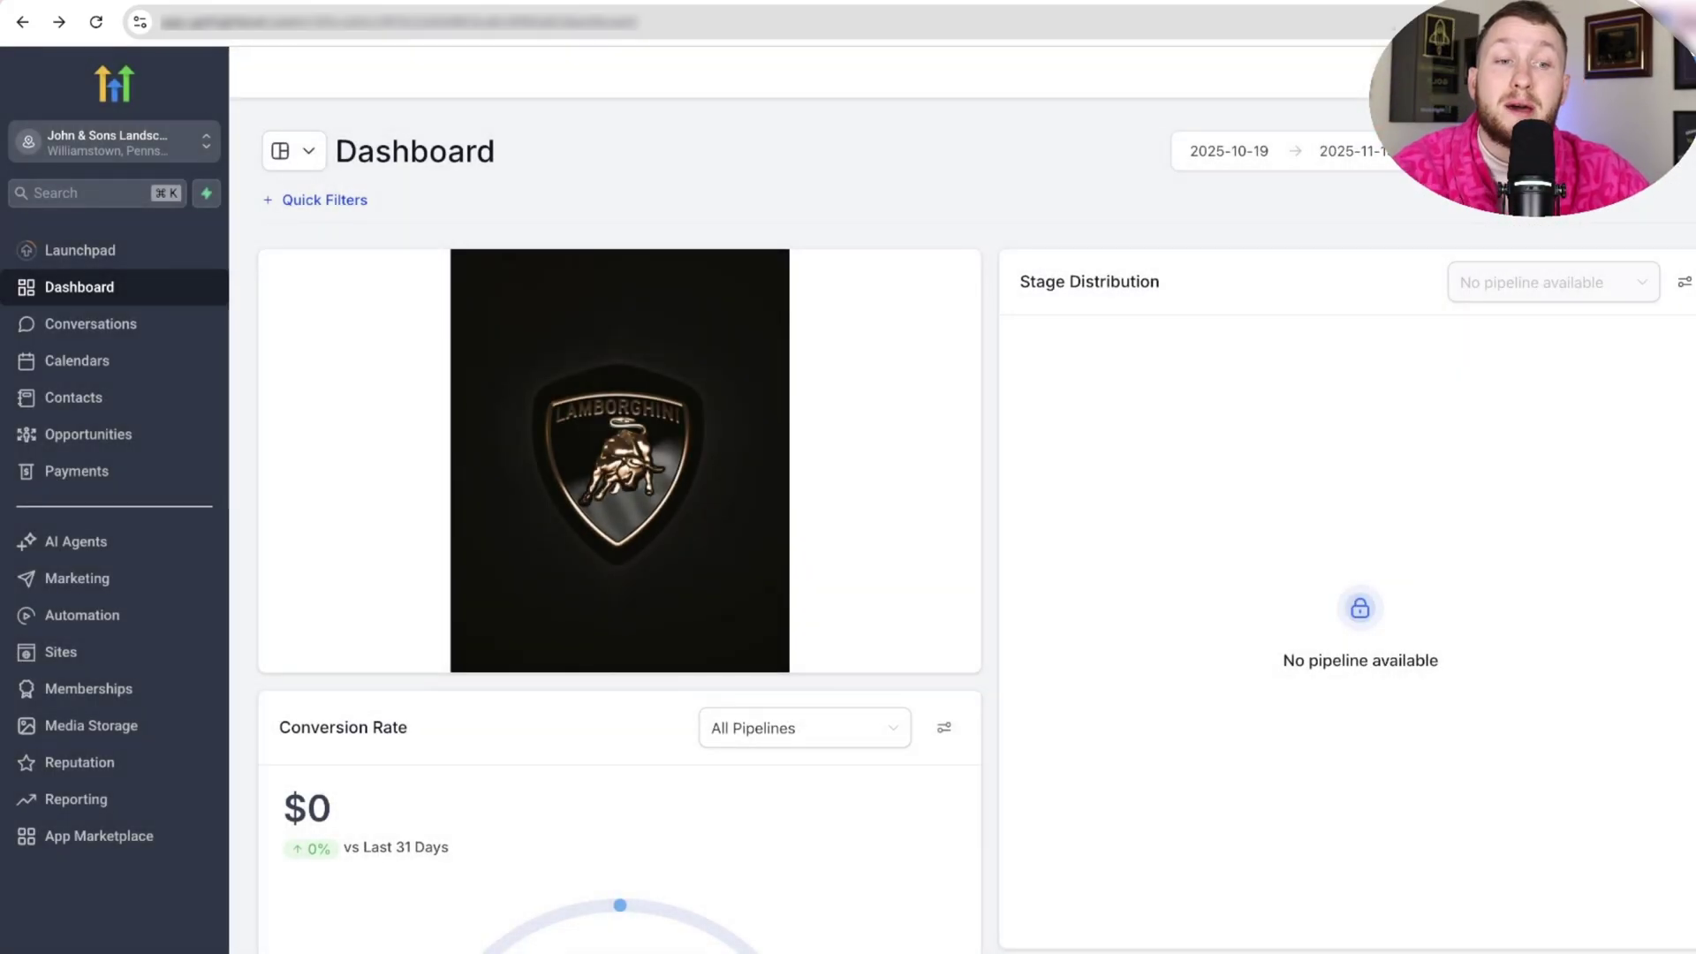
scroll(1414, 362, "down", 8)
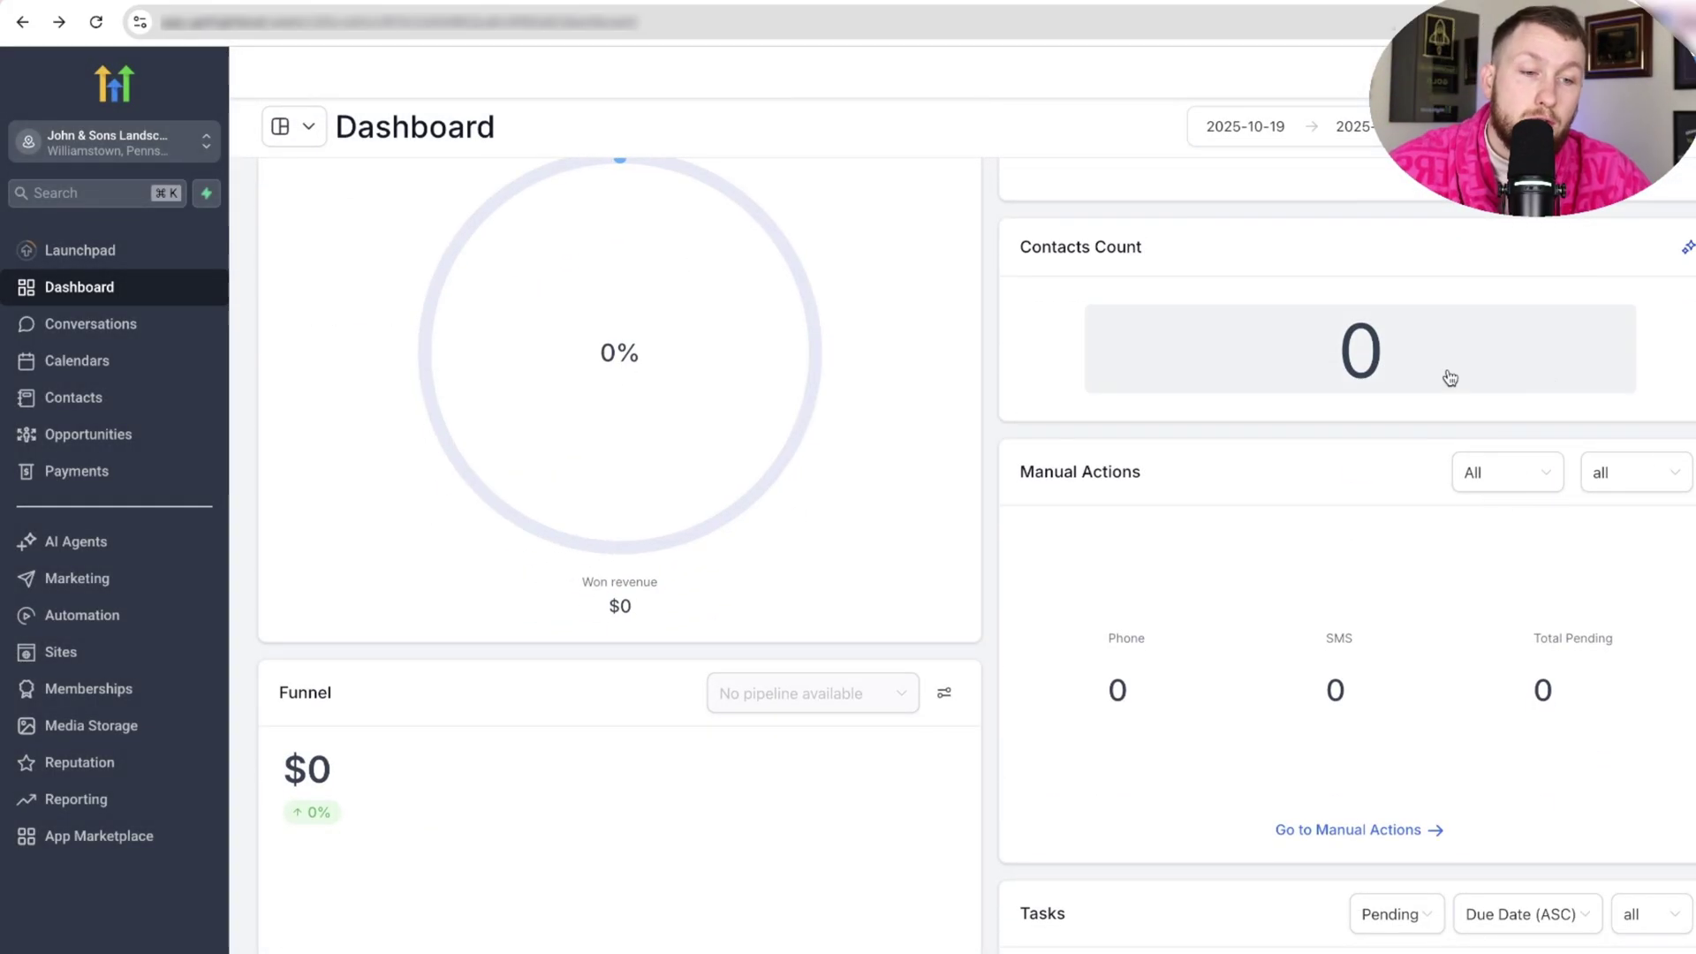
left_click(1687, 250)
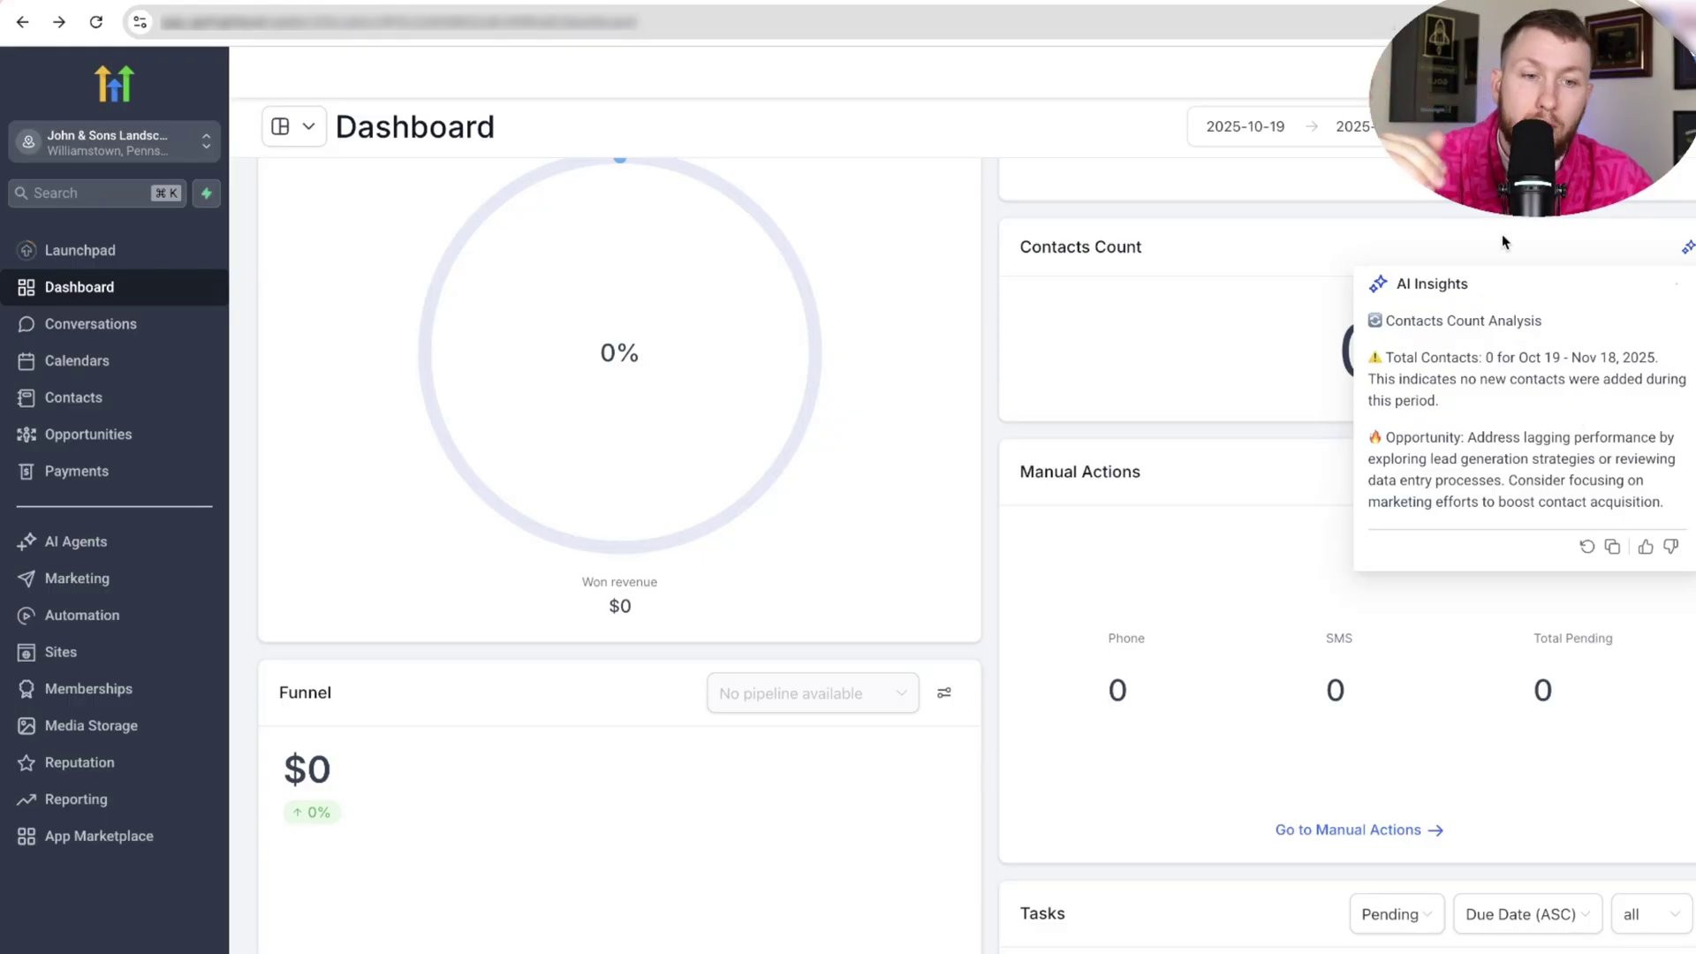
scroll(1280, 492, "down", 5)
scroll(1280, 492, "up", 10)
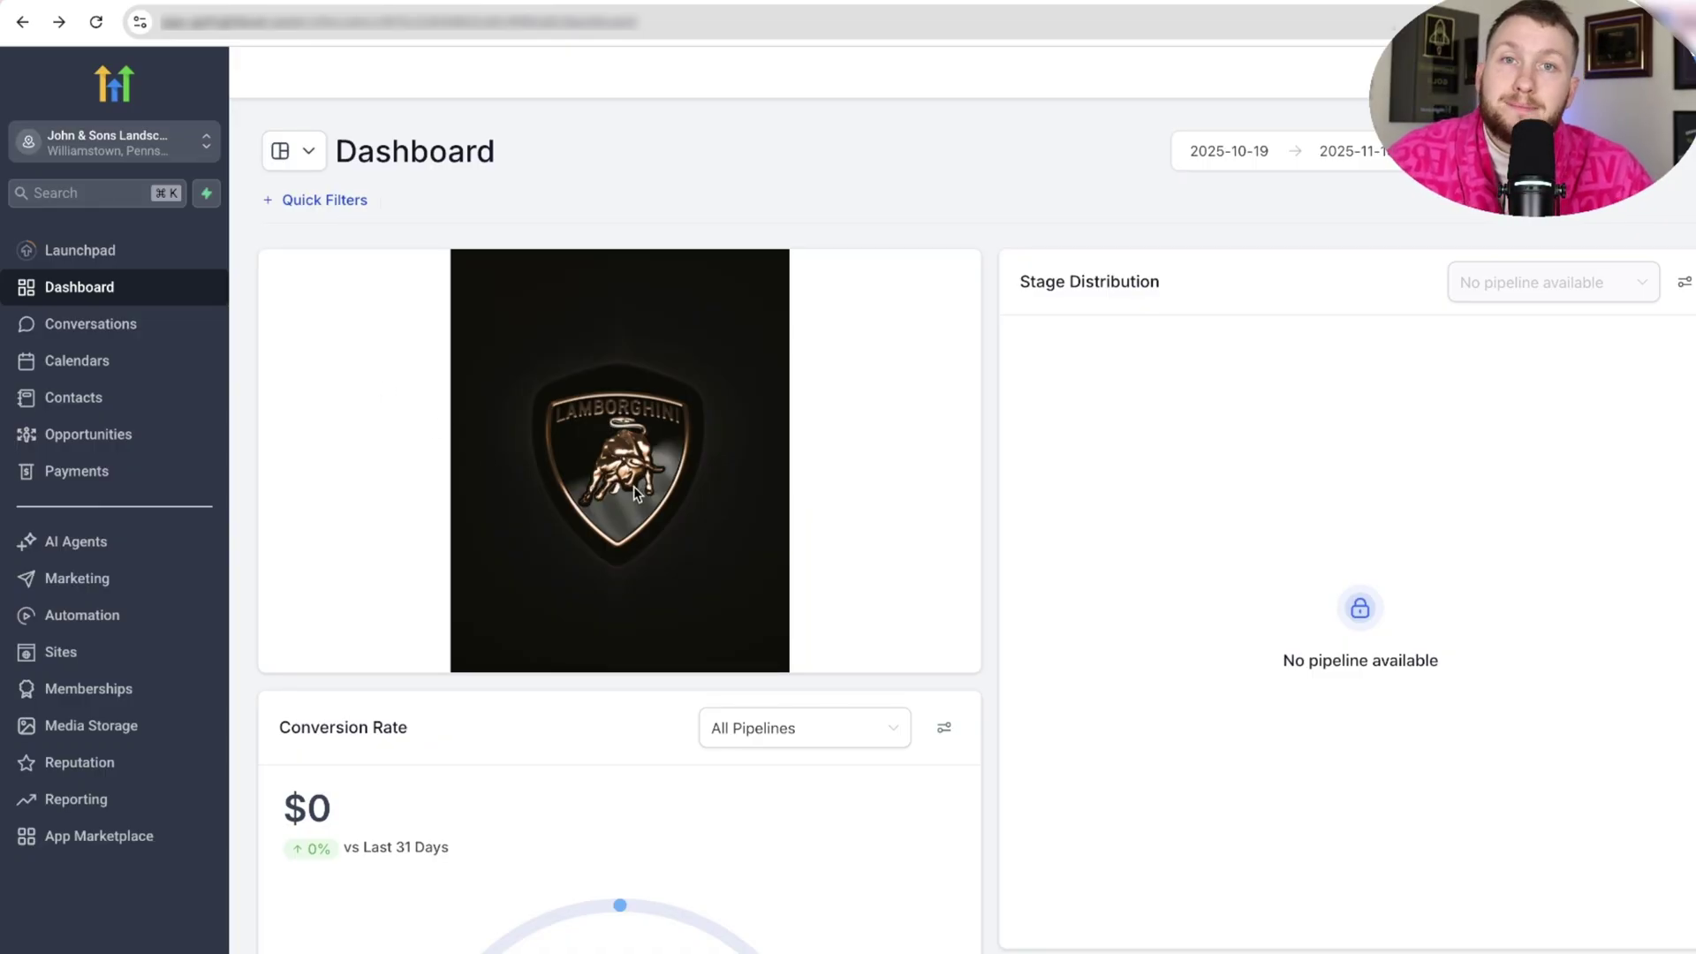
scroll(634, 494, "down", 7)
scroll(634, 494, "up", 7)
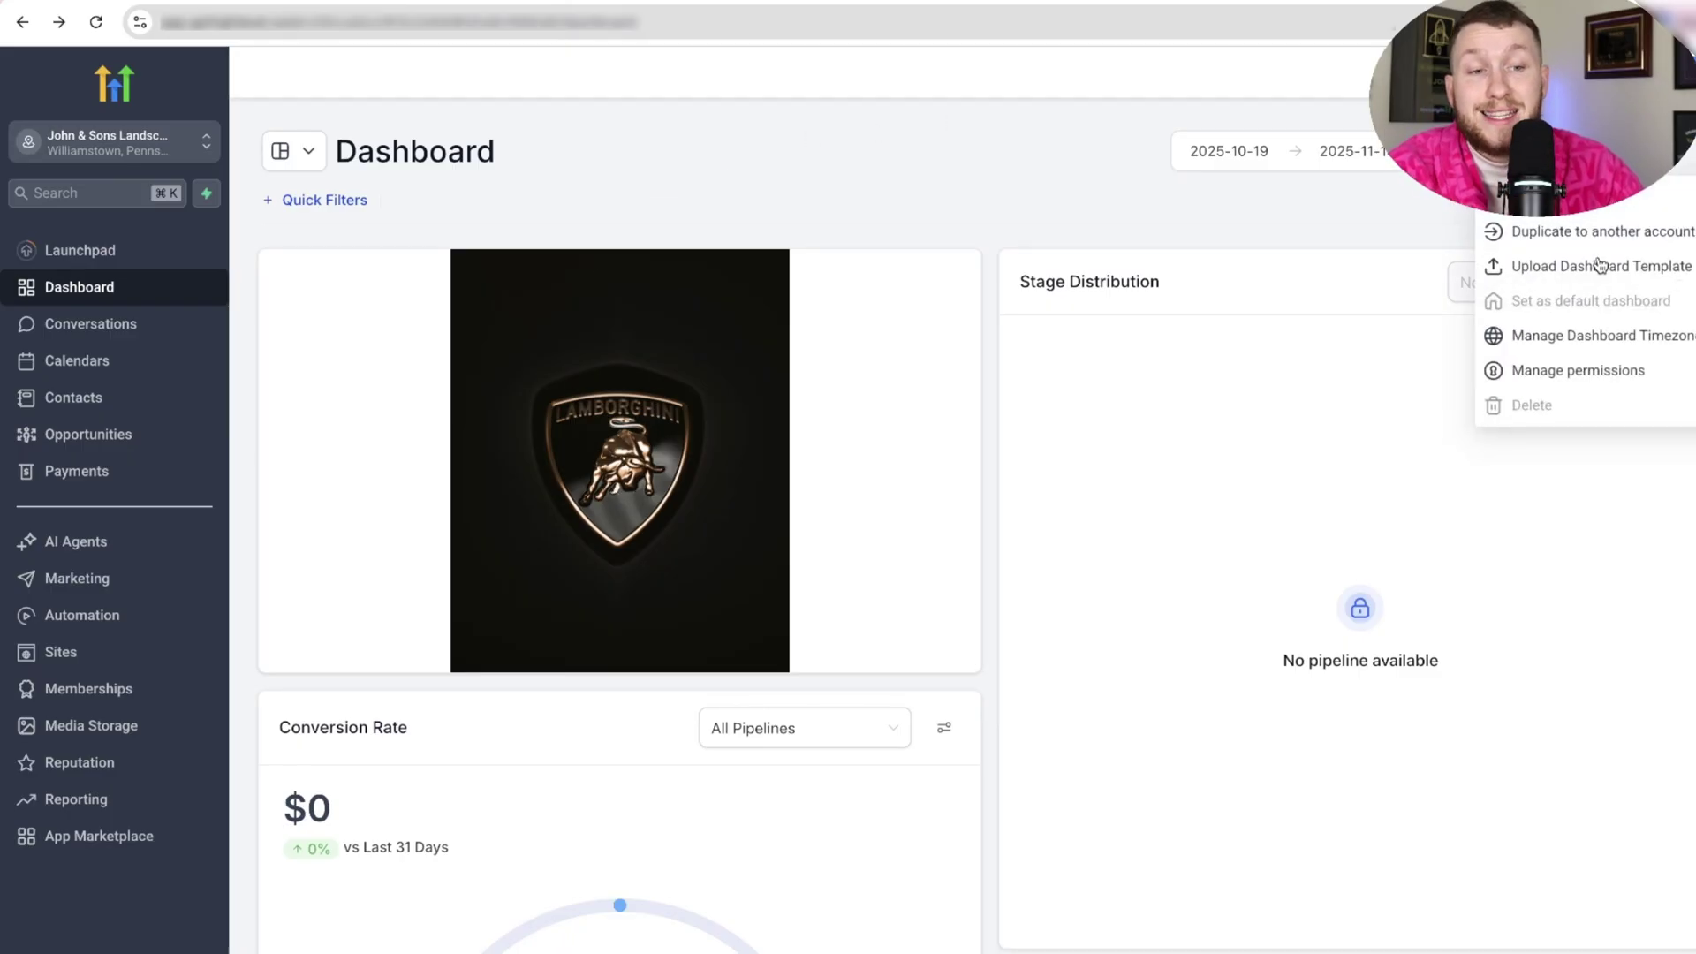
left_click(1268, 206)
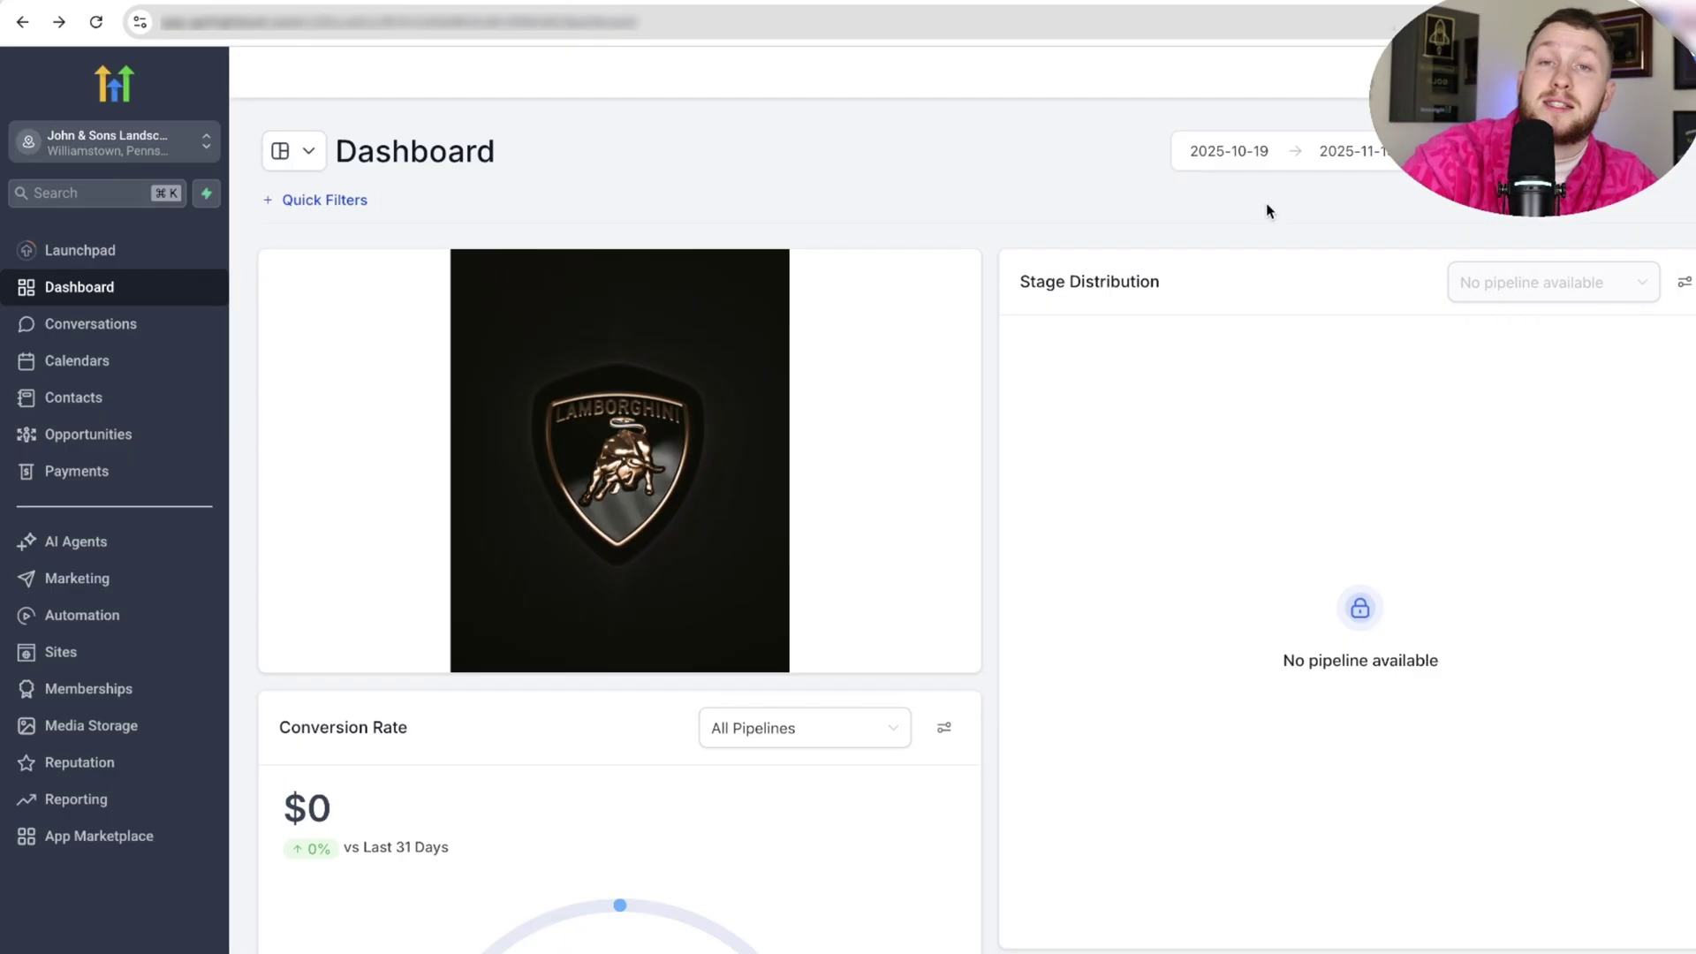